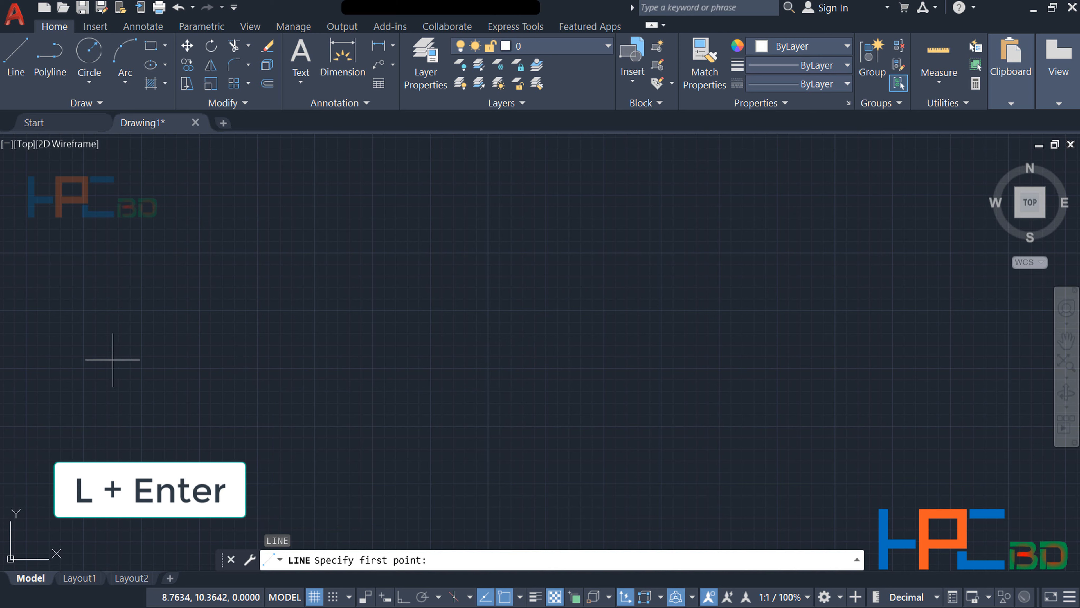
Draw a zigzag of ten connected line segments across the left half of the drawing area with the Line command.
click(110, 310)
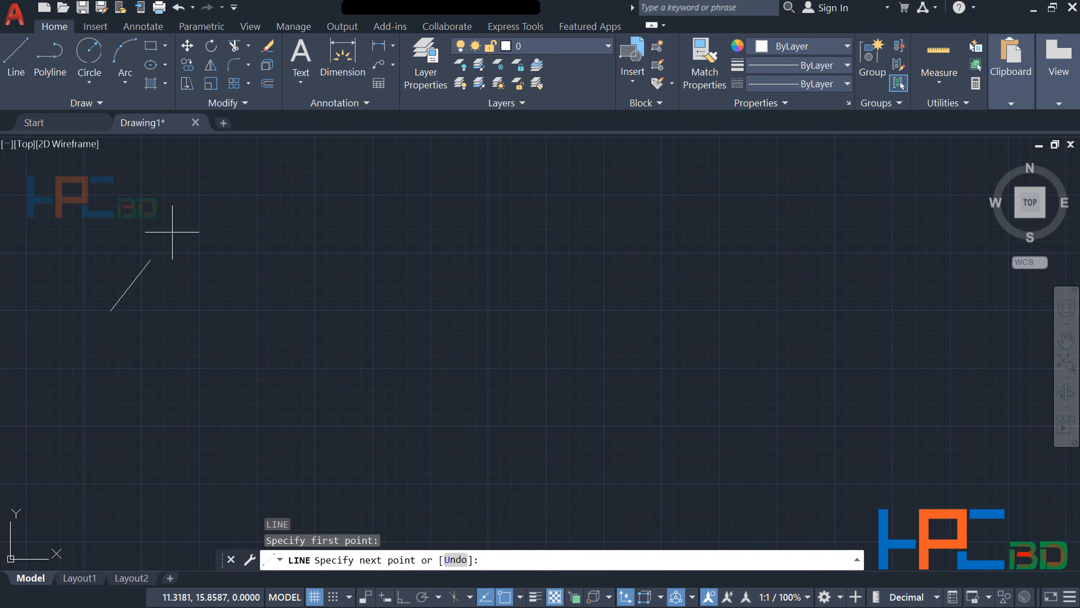
click(204, 209)
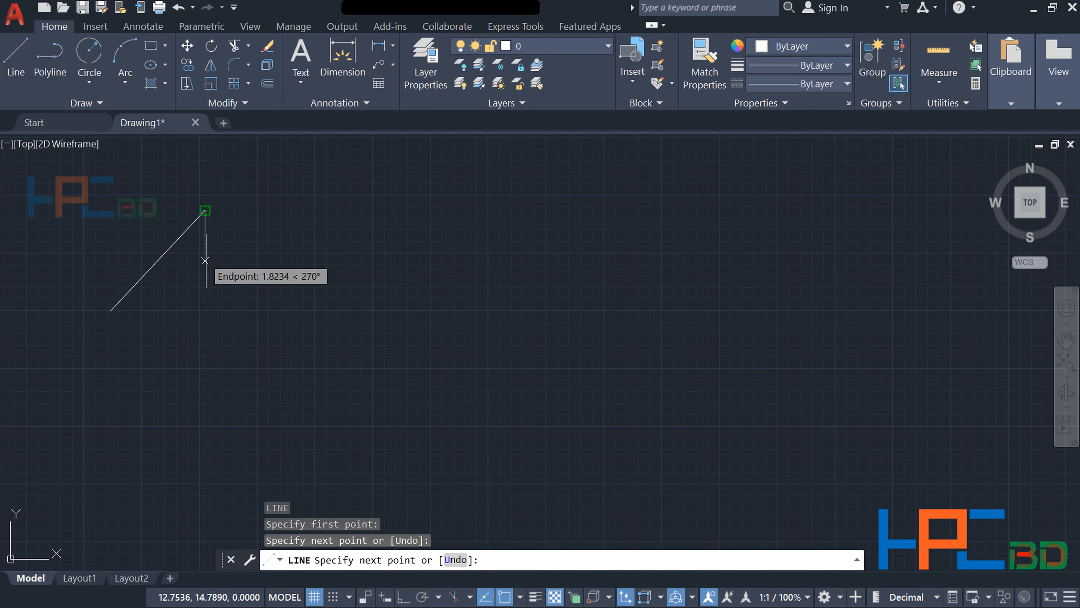
click(217, 298)
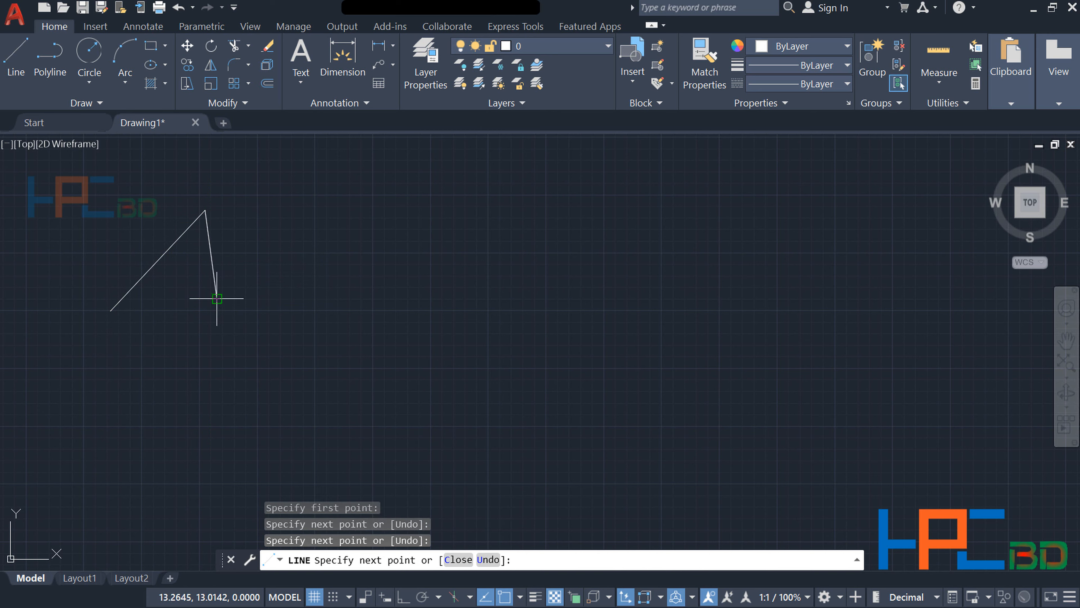
click(263, 222)
click(275, 293)
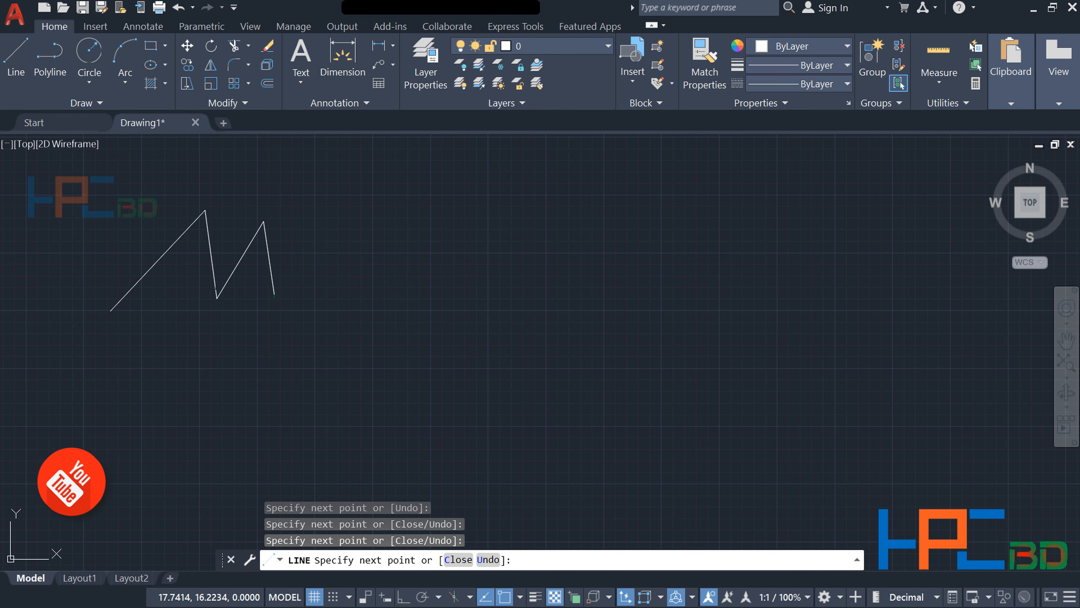
click(320, 225)
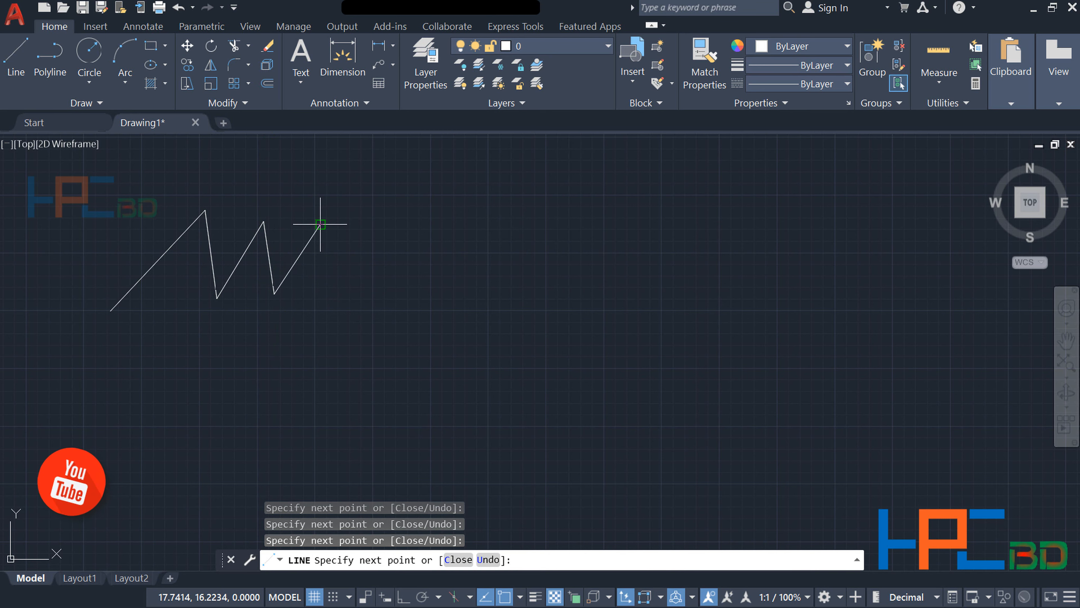
click(334, 301)
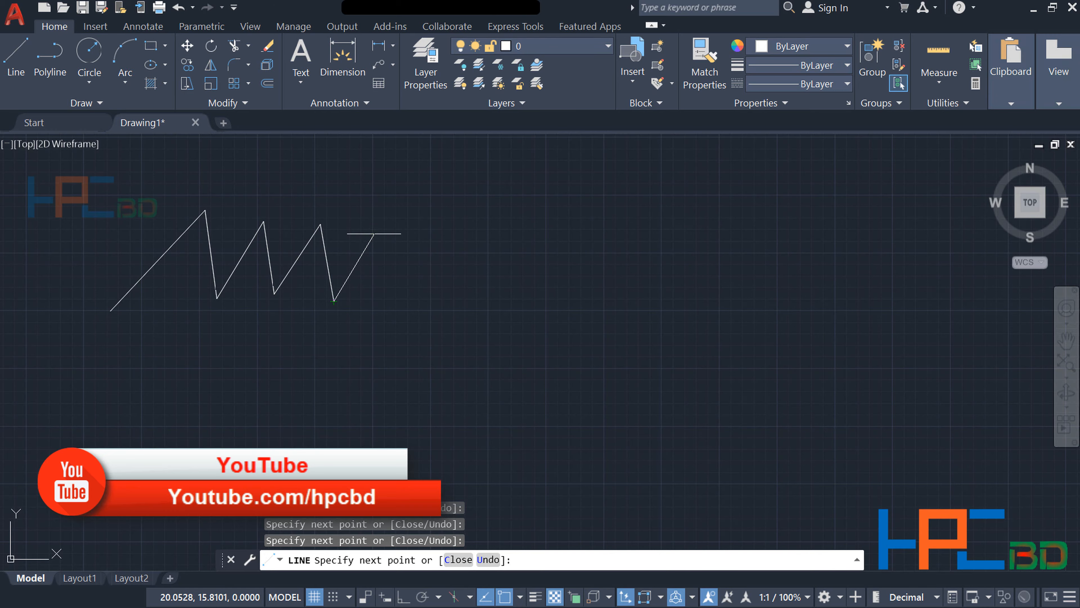
click(375, 234)
click(393, 299)
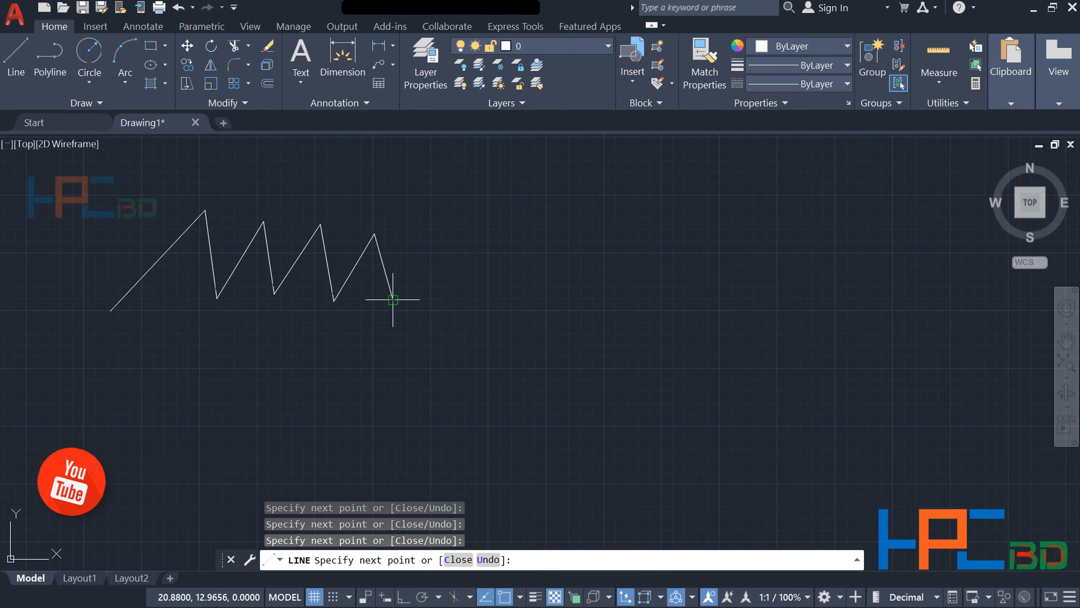
click(422, 229)
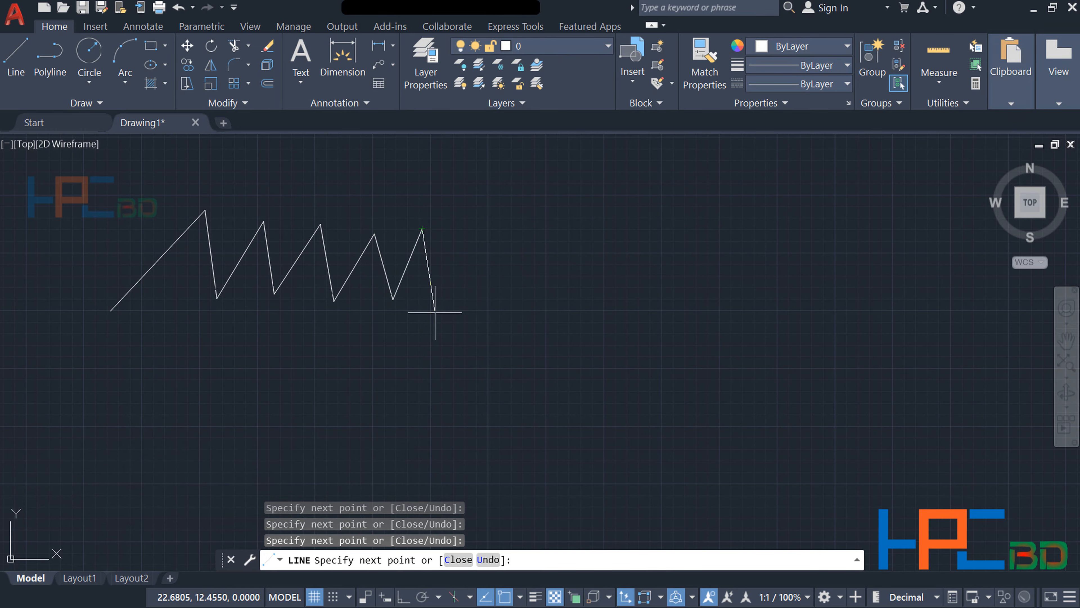
click(451, 348)
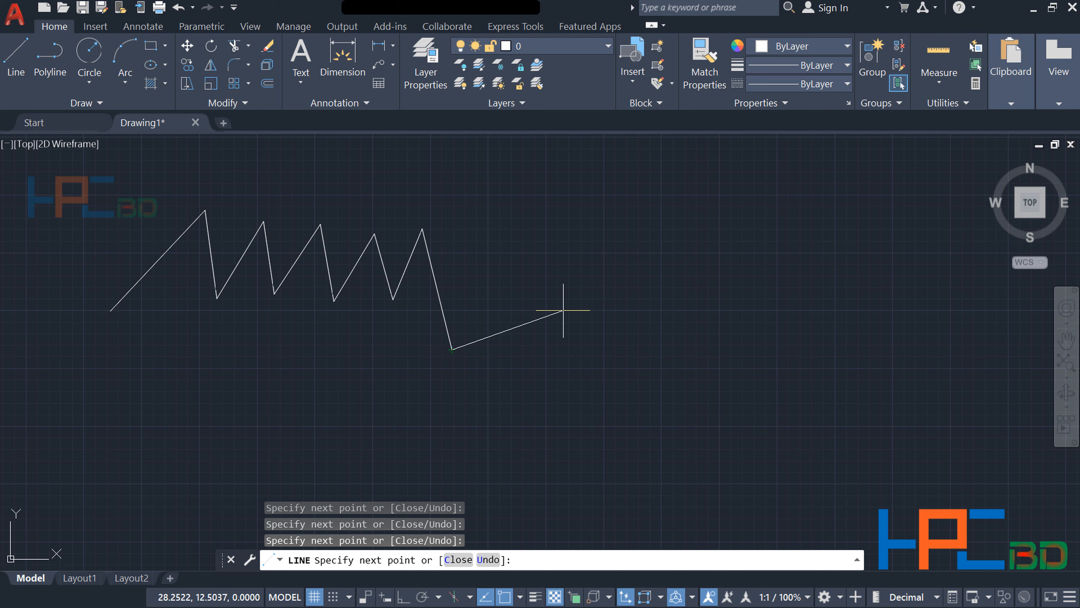
key(Escape)
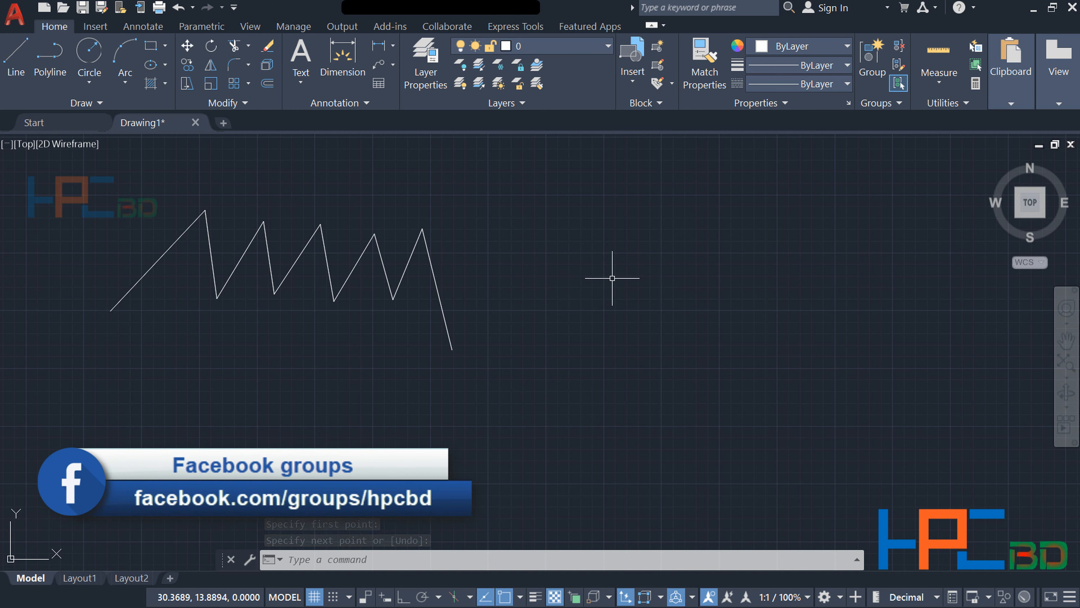
Draw a horizontal rectangle to the right of the zigzag with the Rectangle command.
text(REC)
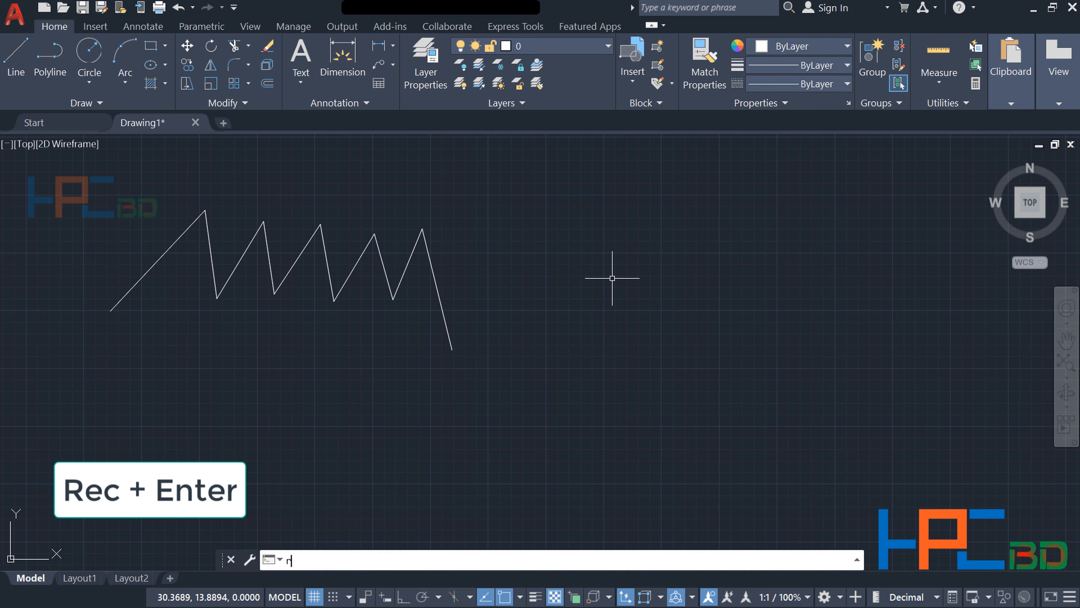
key(Return)
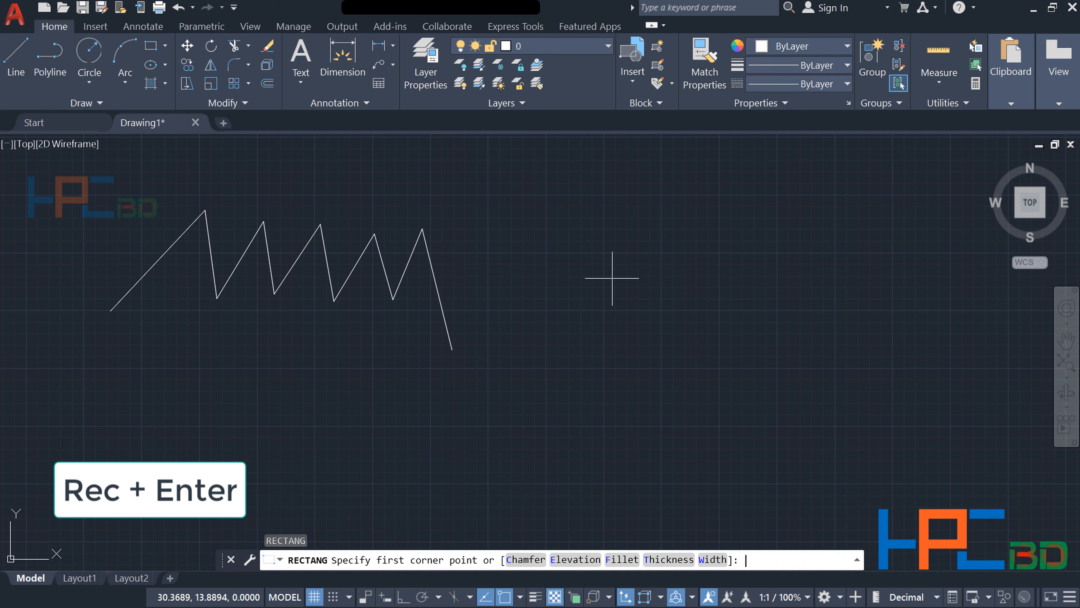
click(564, 230)
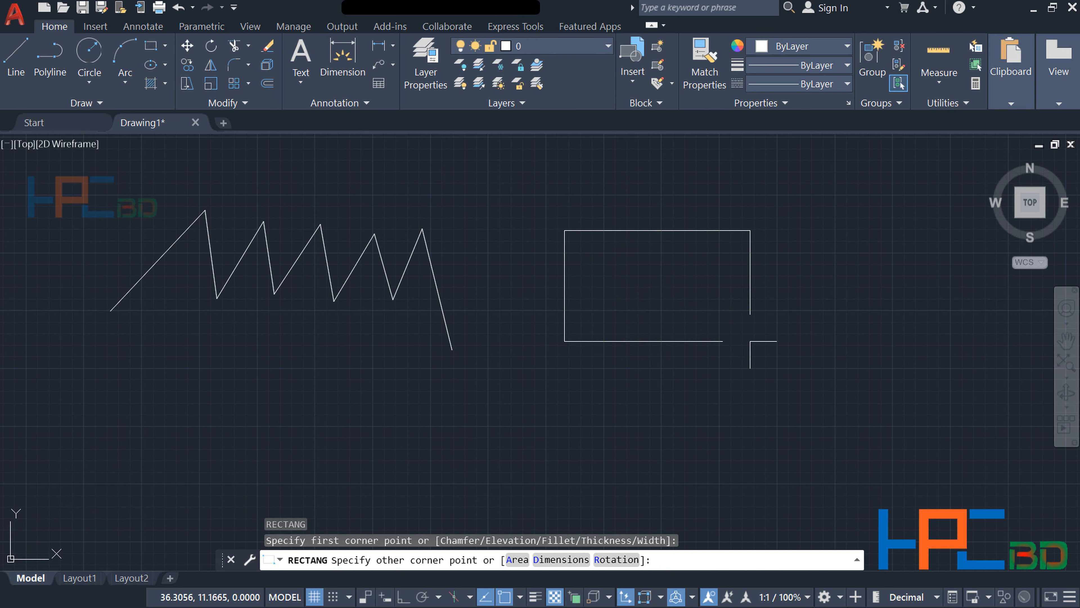
click(779, 340)
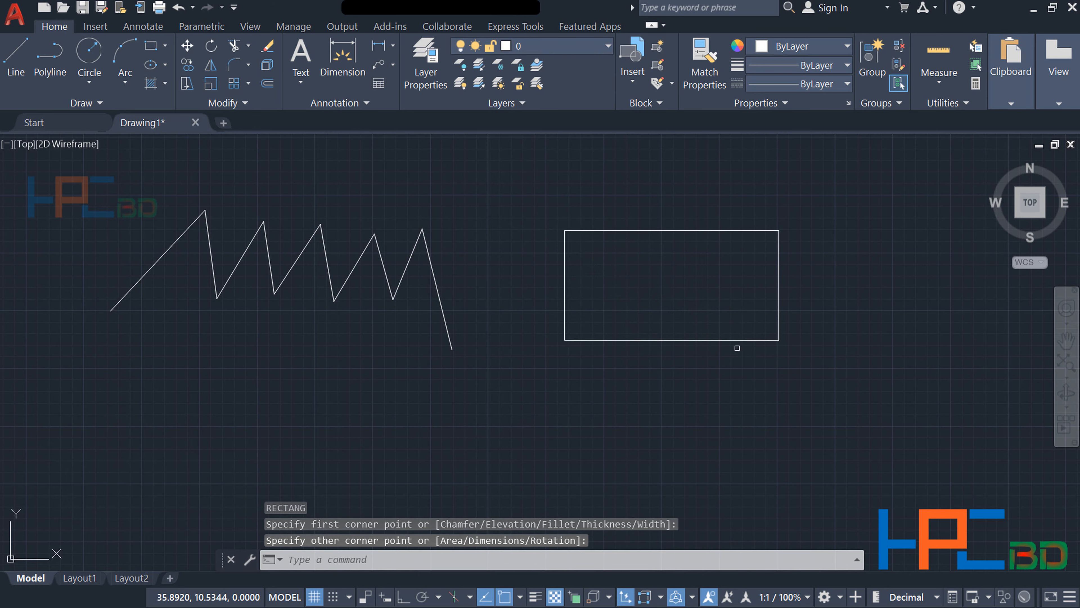
mouse_move(663, 396)
middle_down()
mouse_move(658, 378)
mouse_move(673, 453)
mouse_move(664, 448)
middle_up()
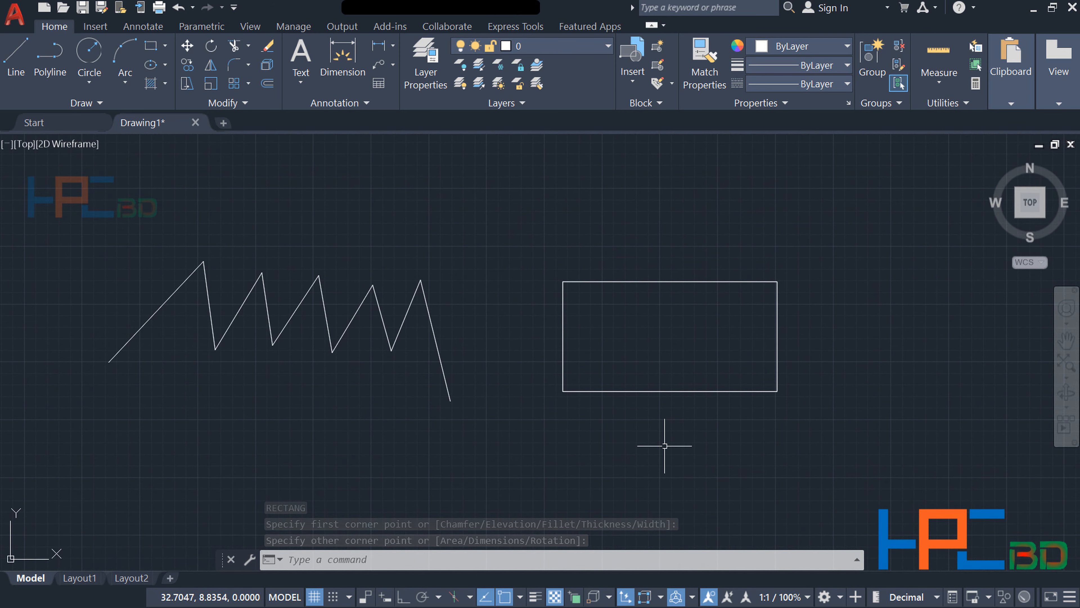
key(Escape)
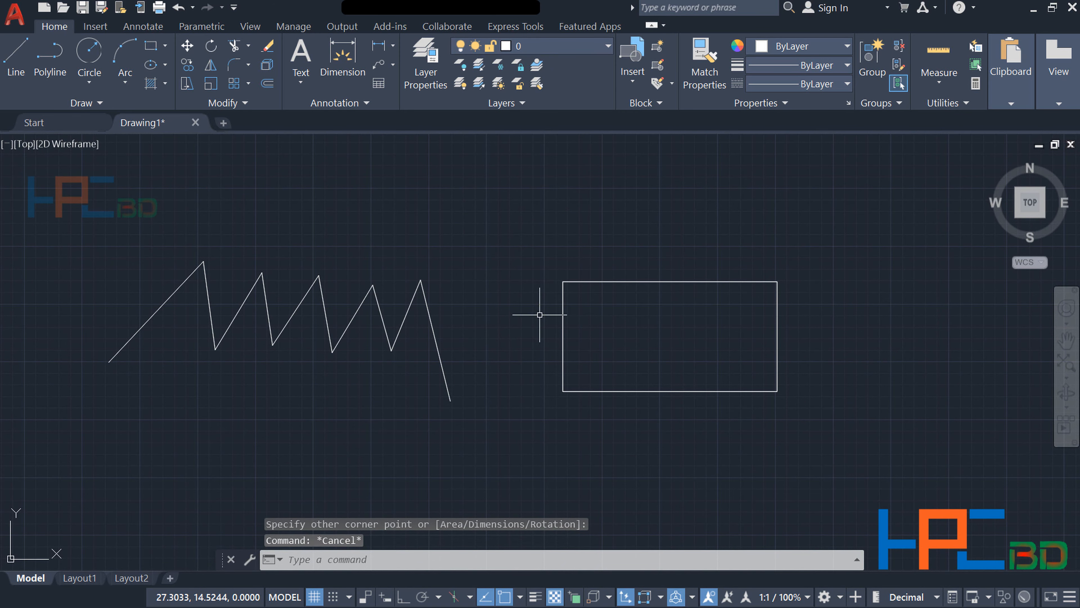
Select the last six zigzag segments one by one to check whether they are separate objects, and clear the selection.
click(431, 322)
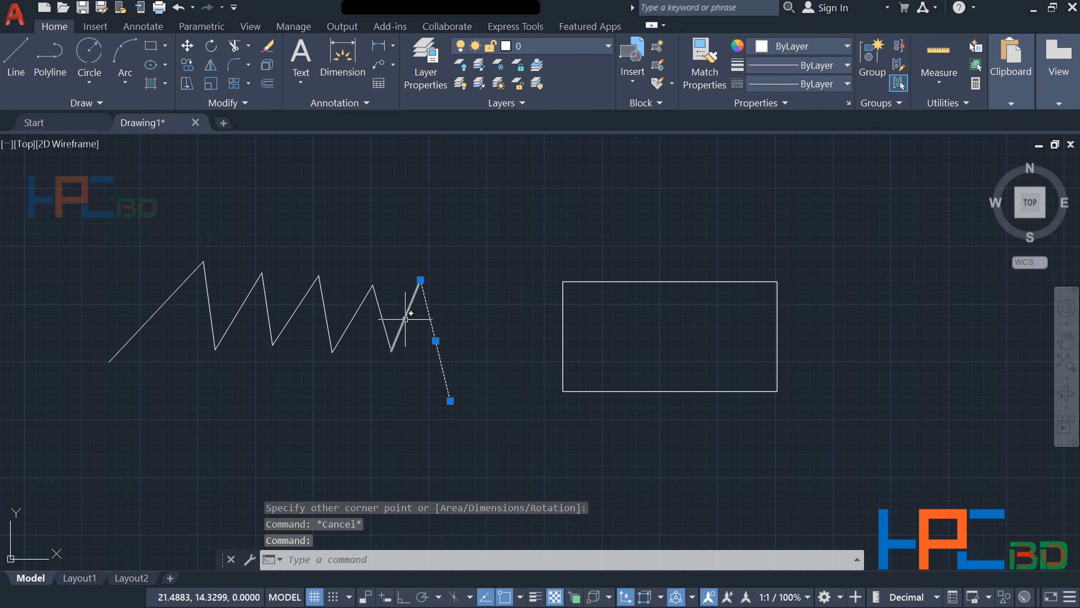
click(406, 320)
click(382, 312)
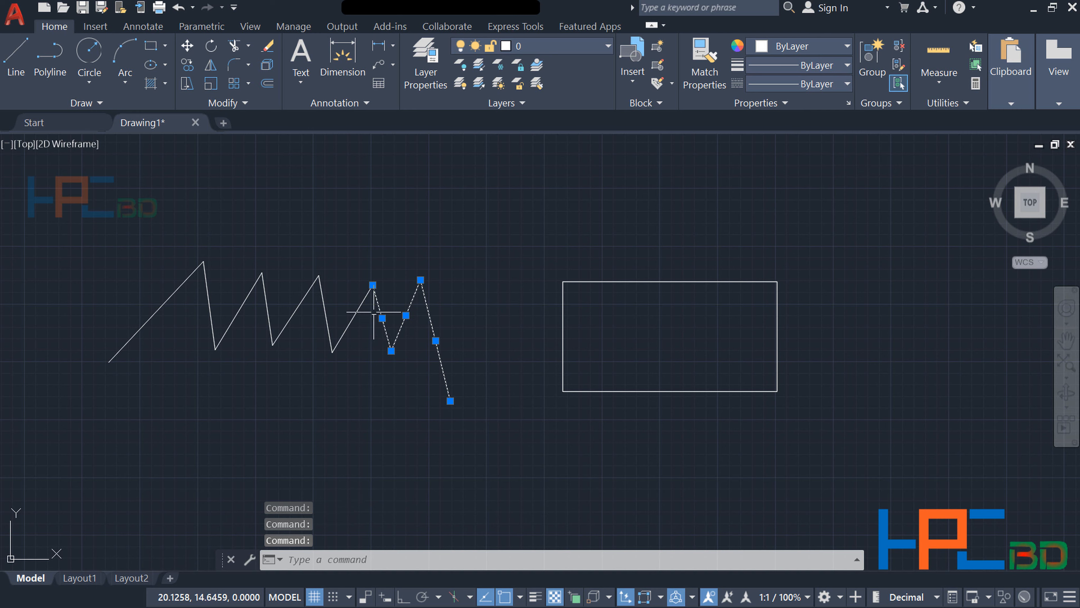
click(356, 310)
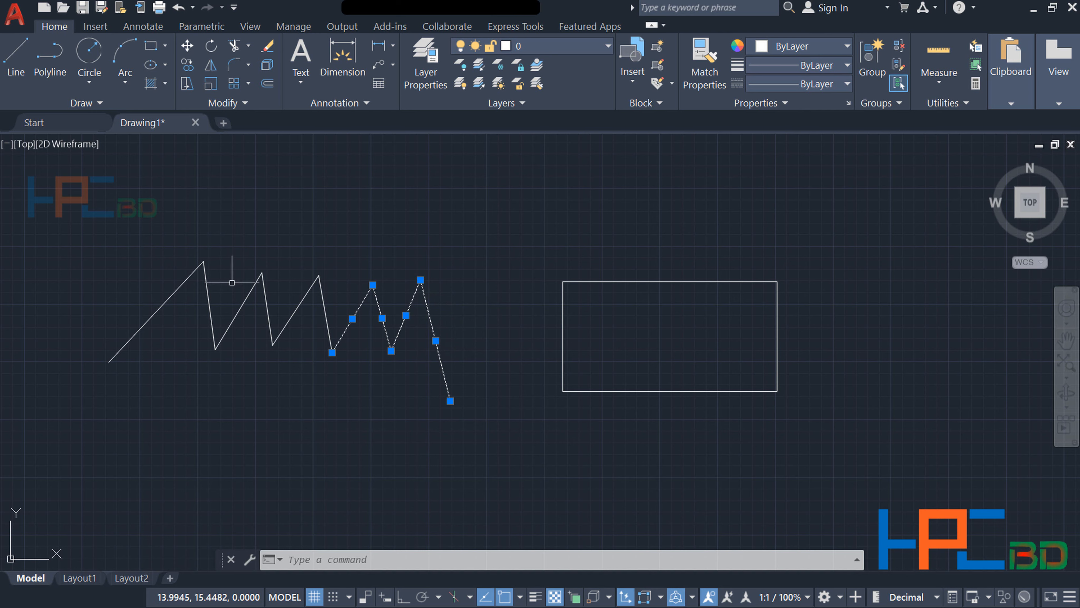
click(322, 298)
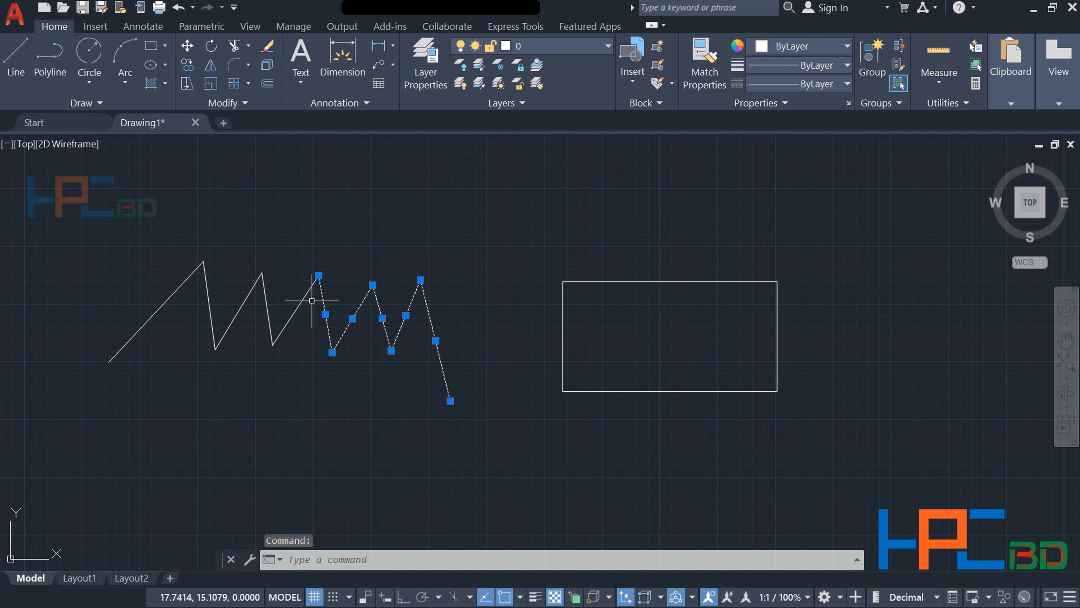
click(301, 305)
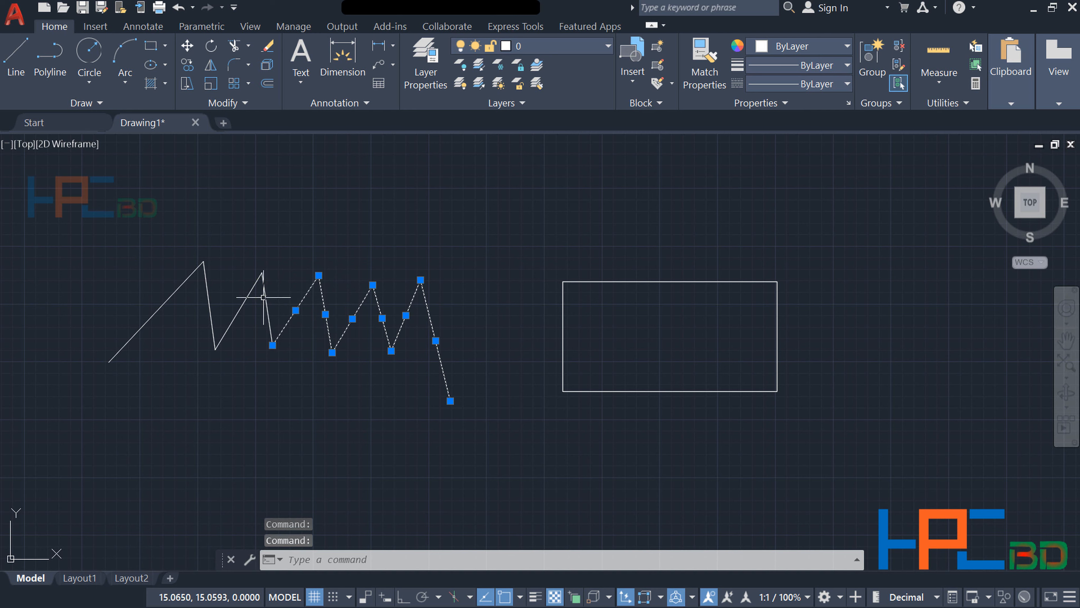
key(Escape)
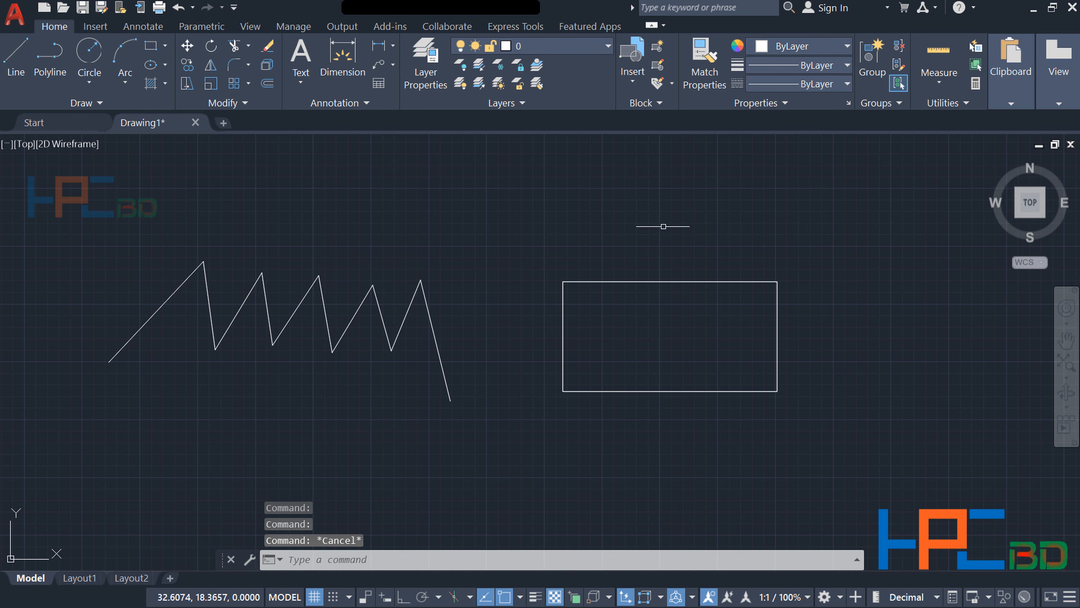
Compare how the rectangle and the last three zigzag segments are selected, and clear the selection.
click(666, 282)
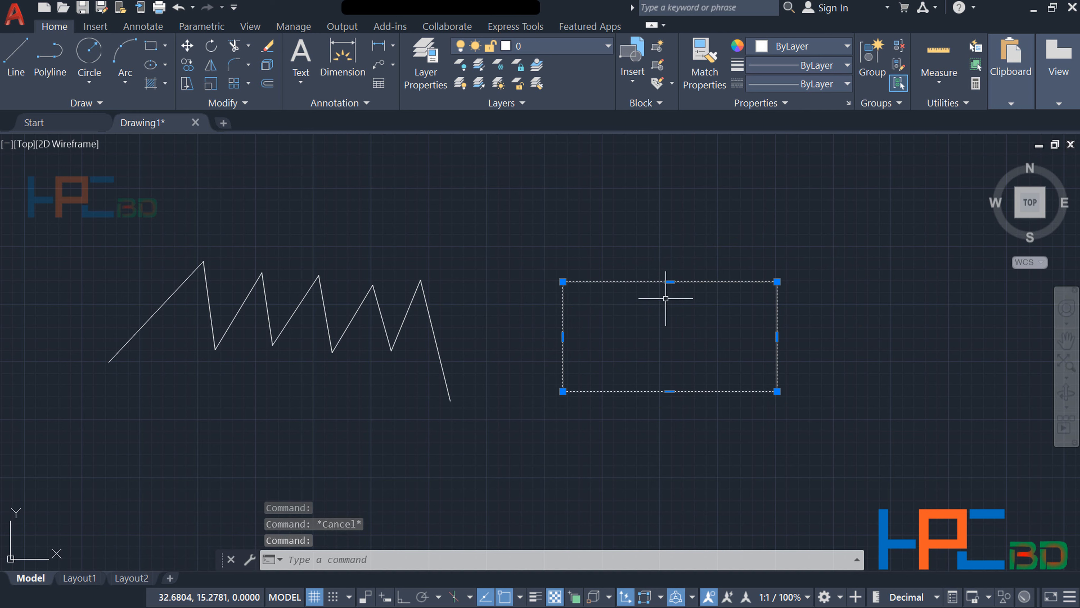
key(Escape)
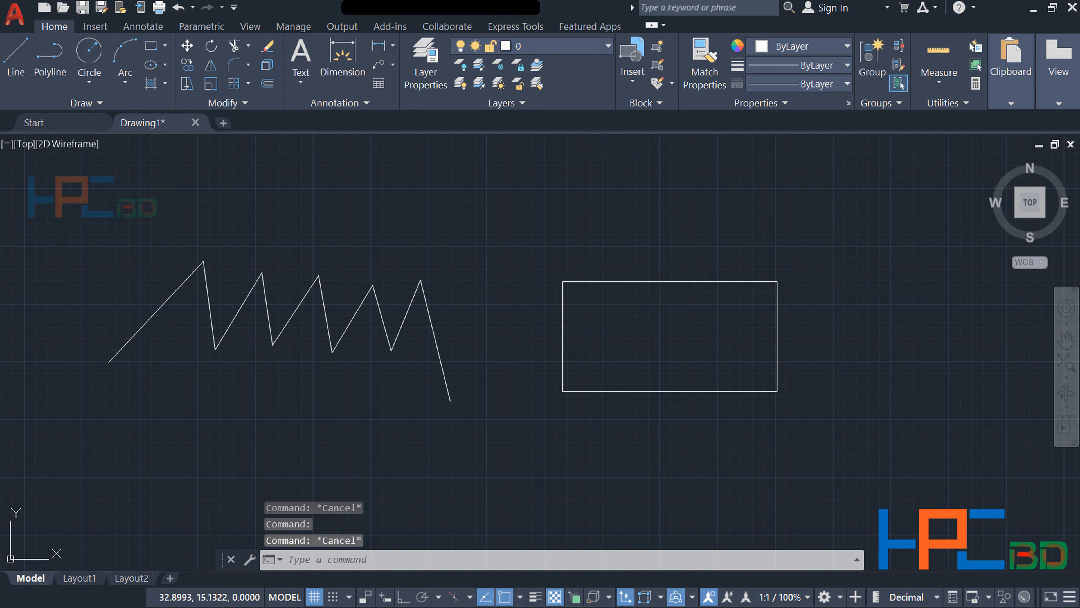
click(697, 282)
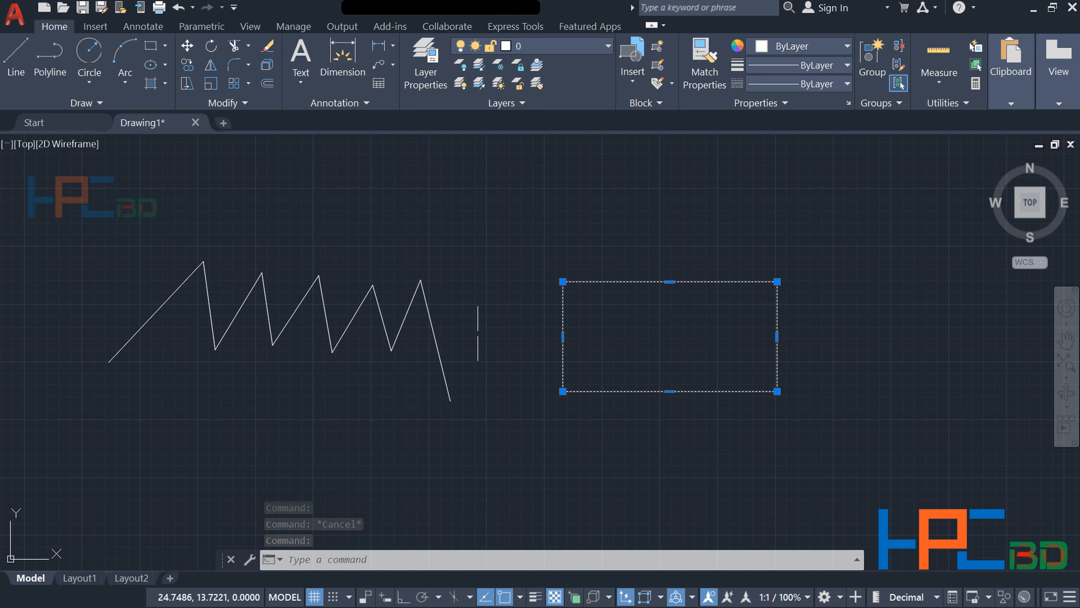
click(433, 336)
click(405, 315)
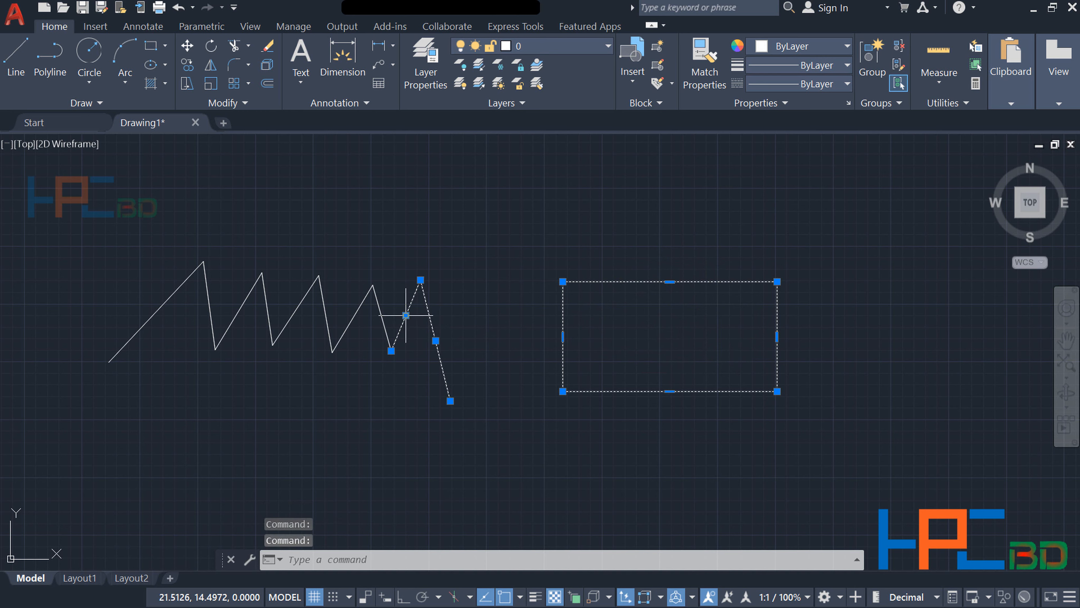
click(379, 313)
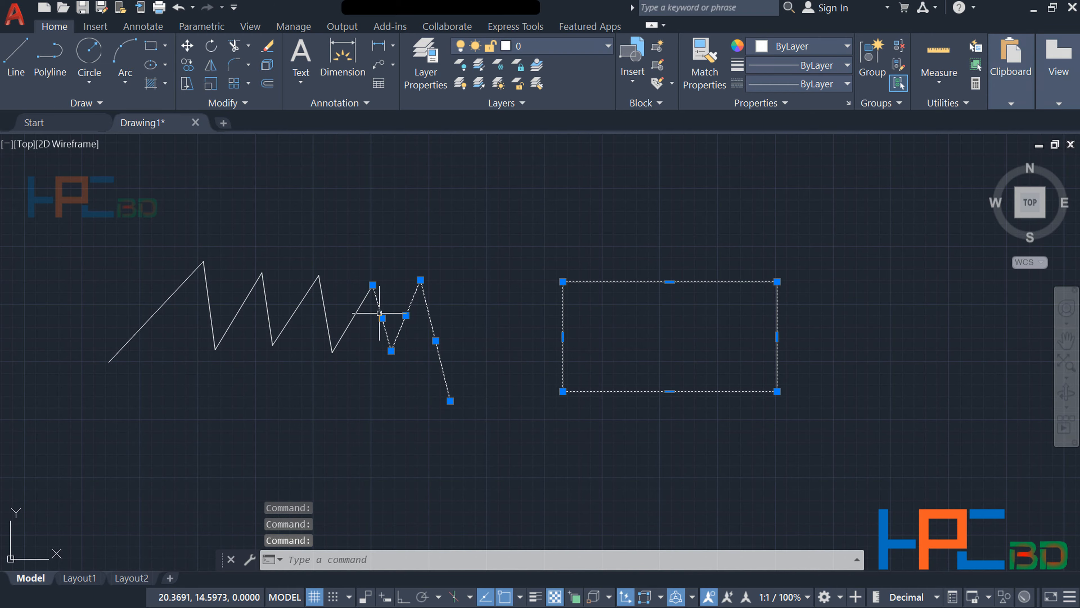
key(Escape)
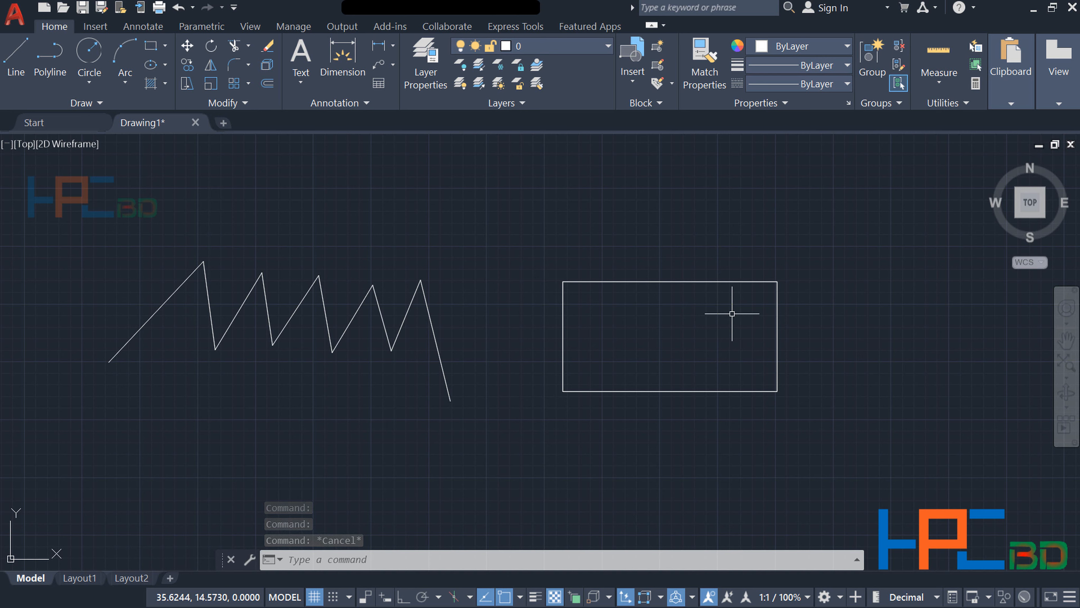
Explode the rectangle into individual lines.
text(x)
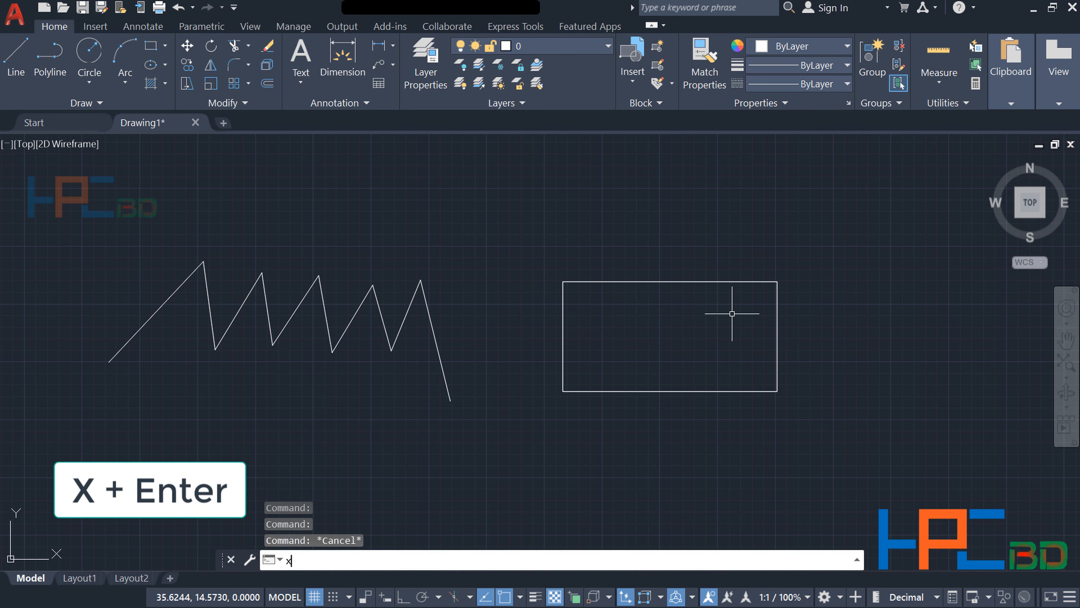
key(Return)
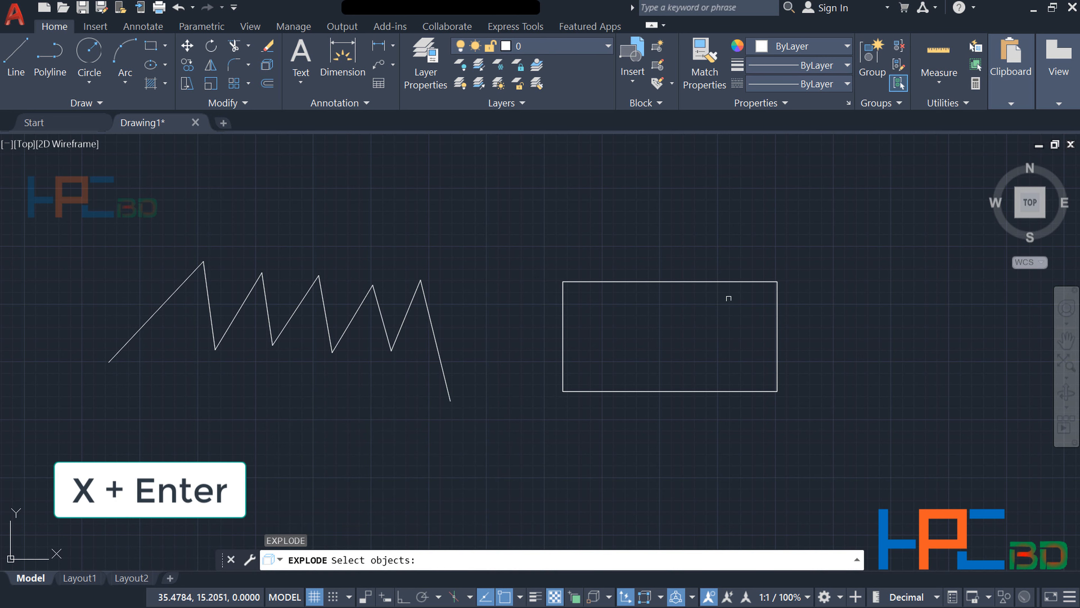
click(728, 281)
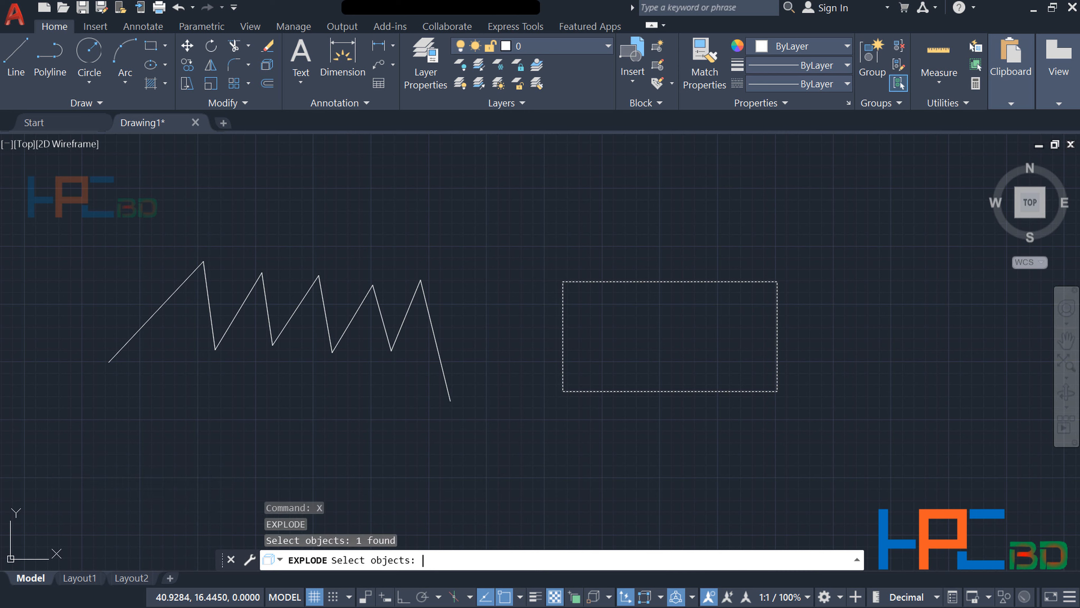
key(Return)
key(Escape)
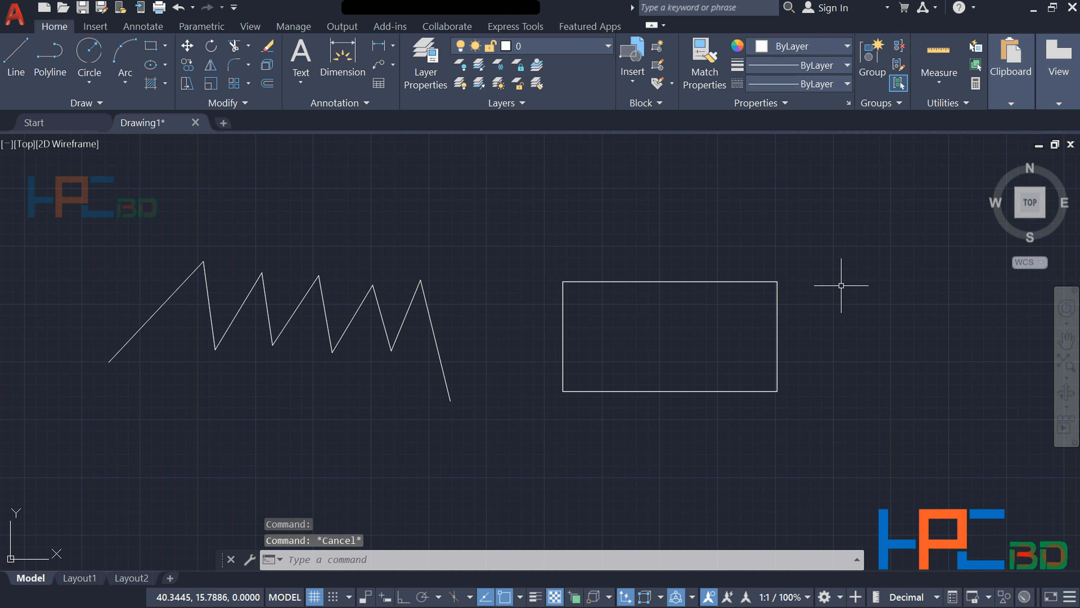
Select three sides of the exploded rectangle and the last two zigzag segments to check whether they are separate objects, and clear the selection.
click(746, 282)
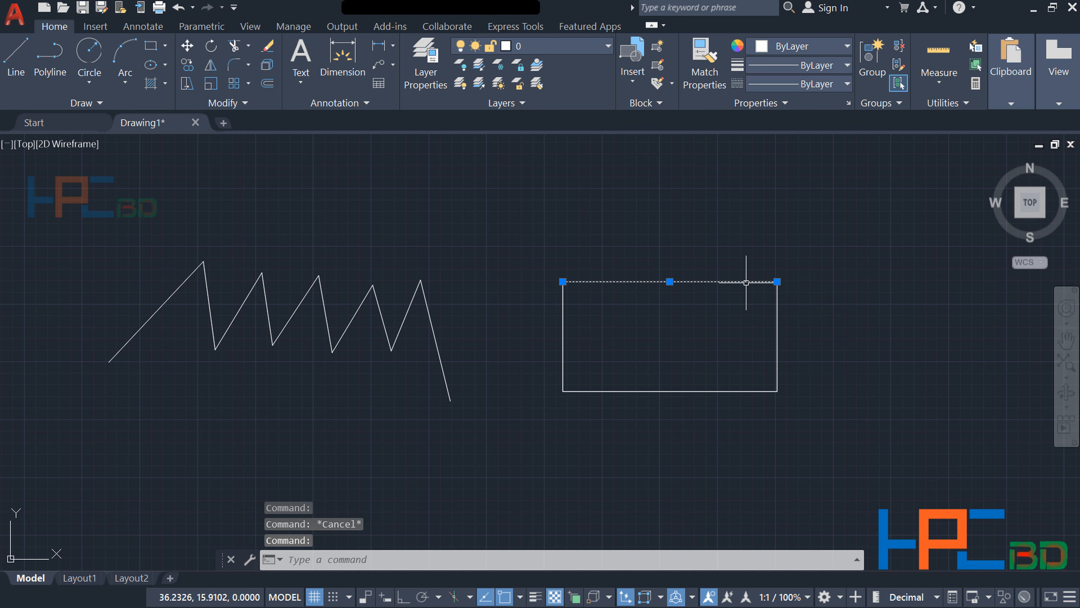
click(778, 313)
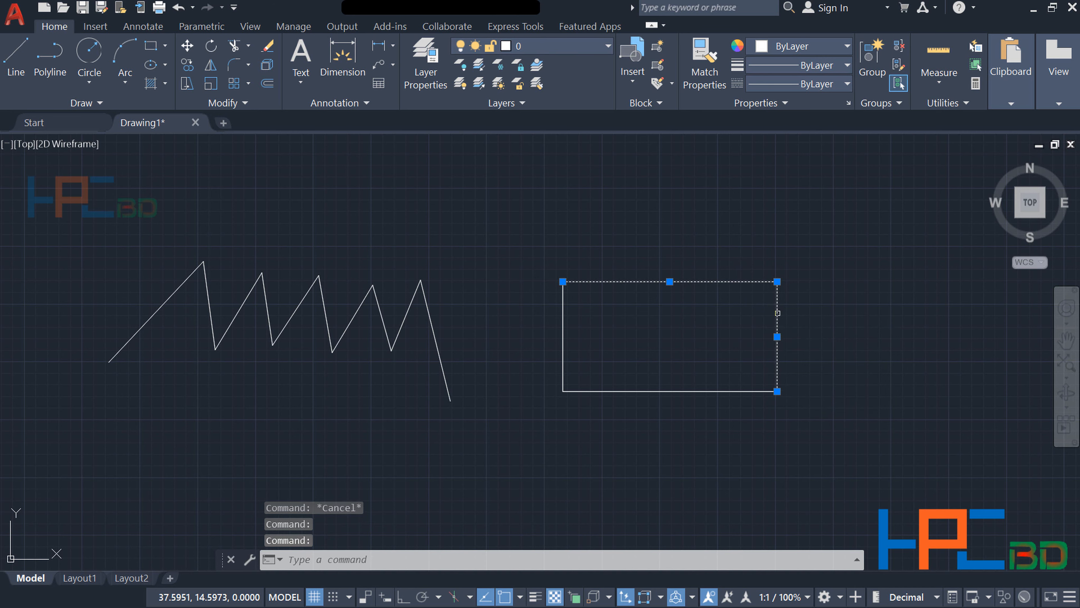
click(728, 391)
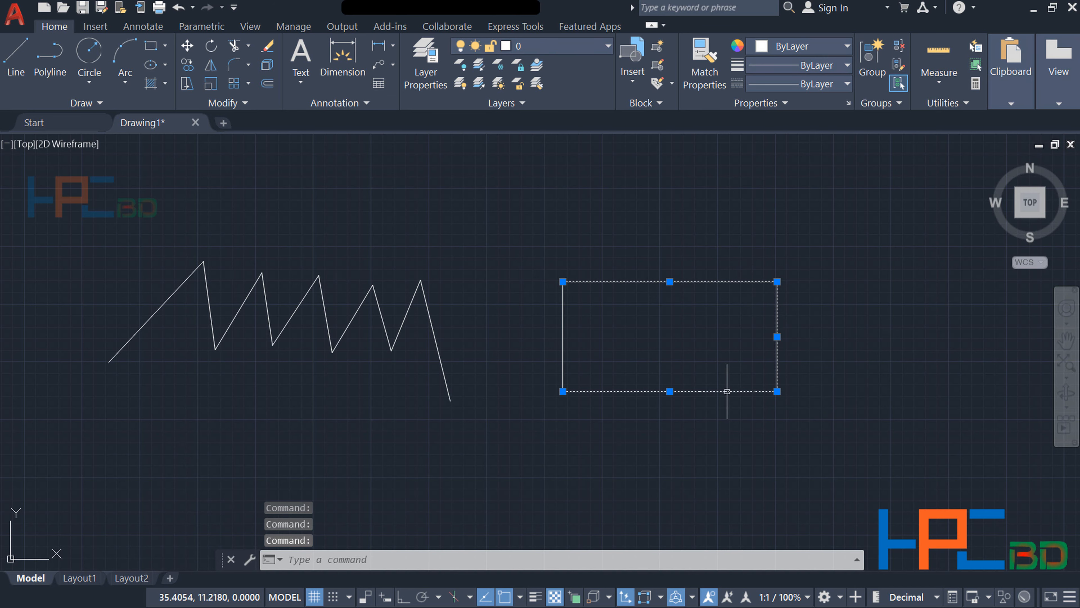
click(441, 351)
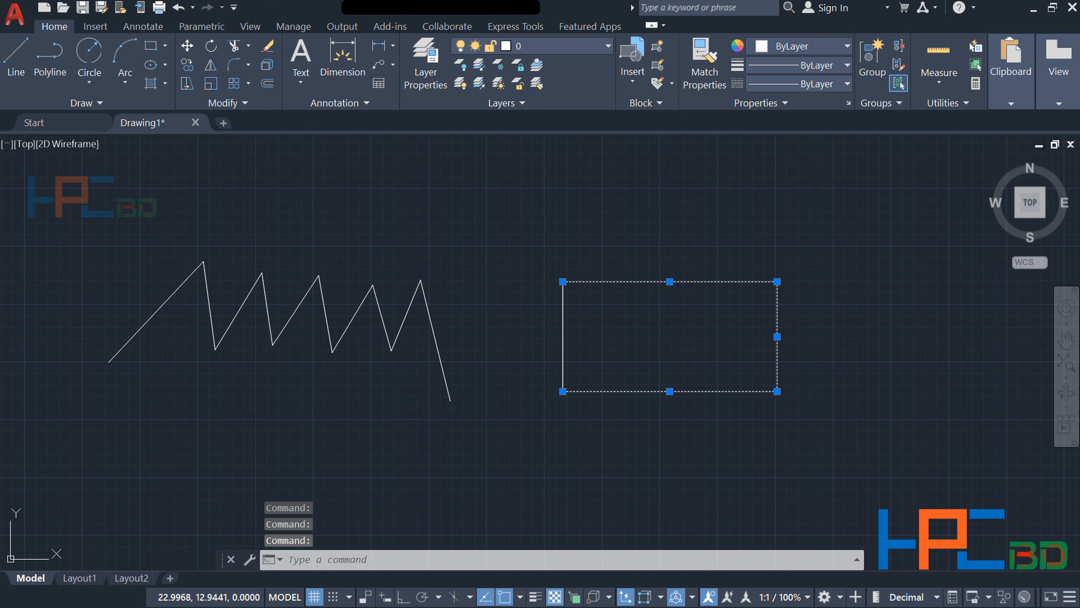
click(404, 317)
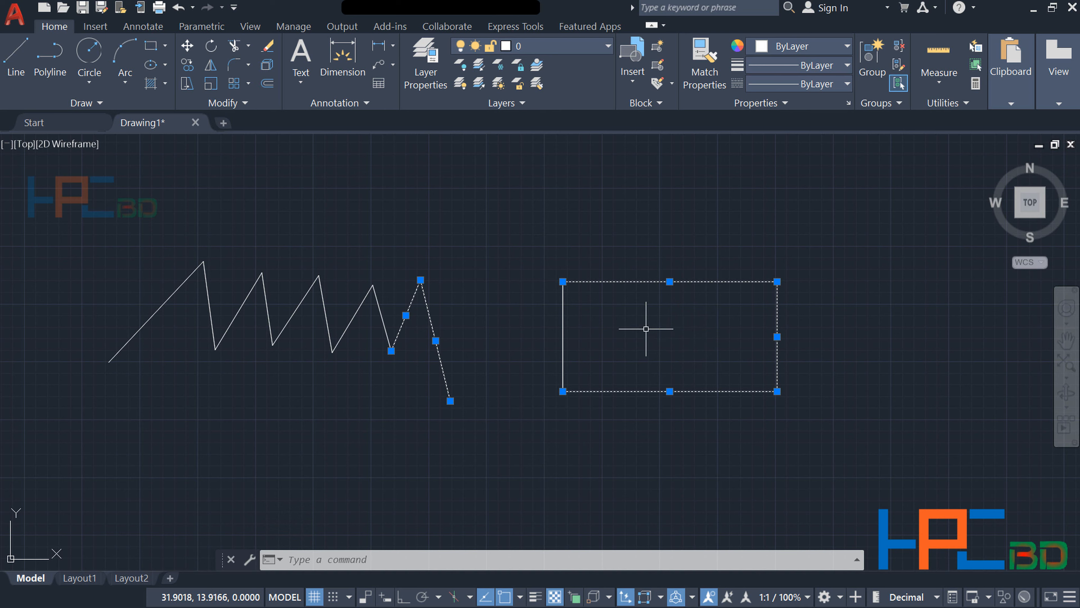
key(Escape)
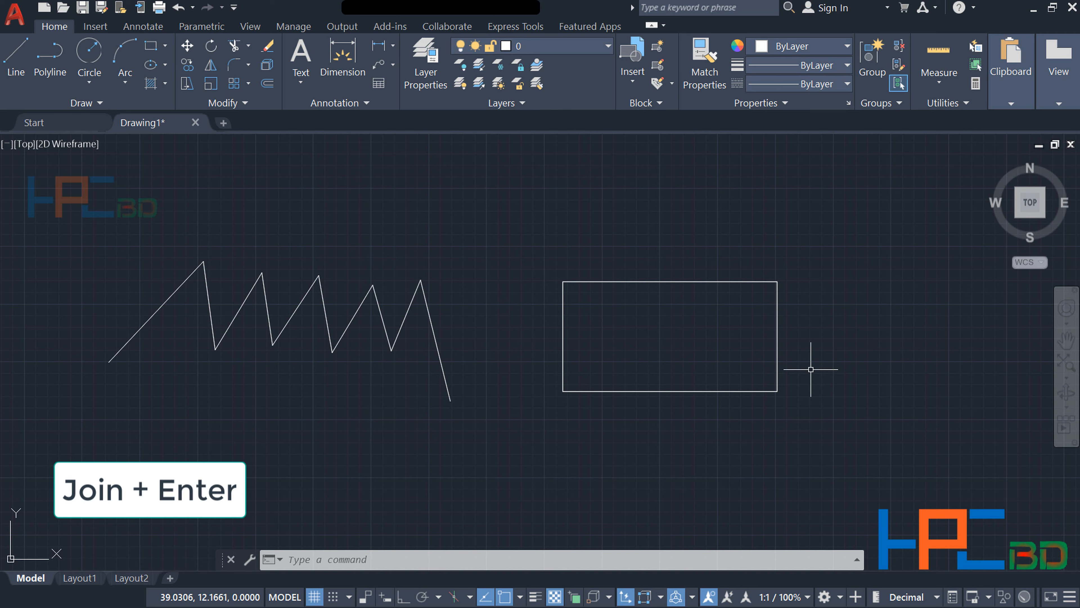
Join all the zigzag segments and rectangle sides in a single Join operation.
text(JOIN)
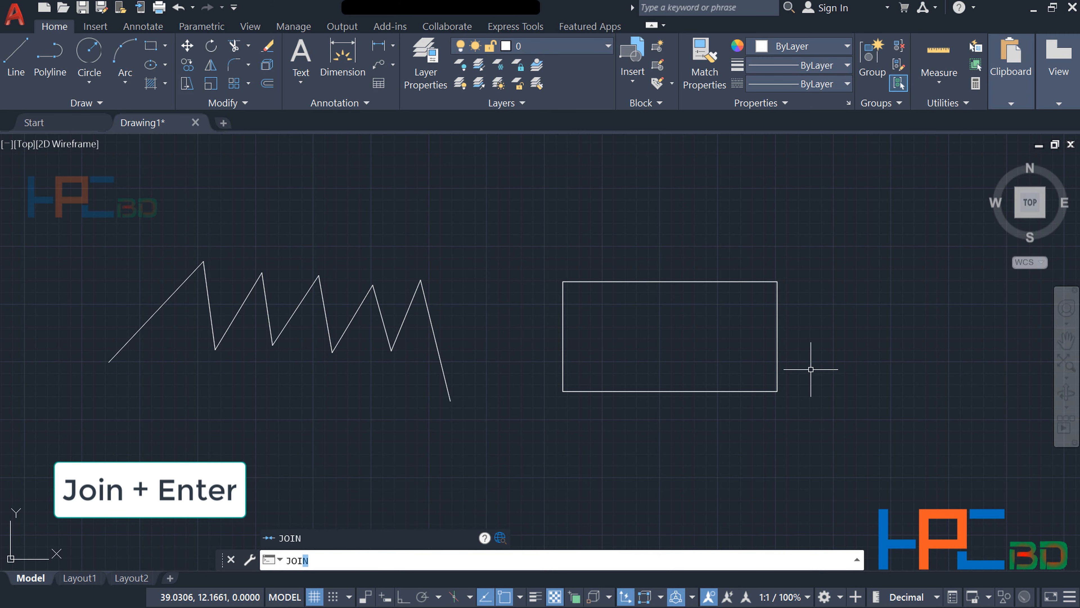
key(Return)
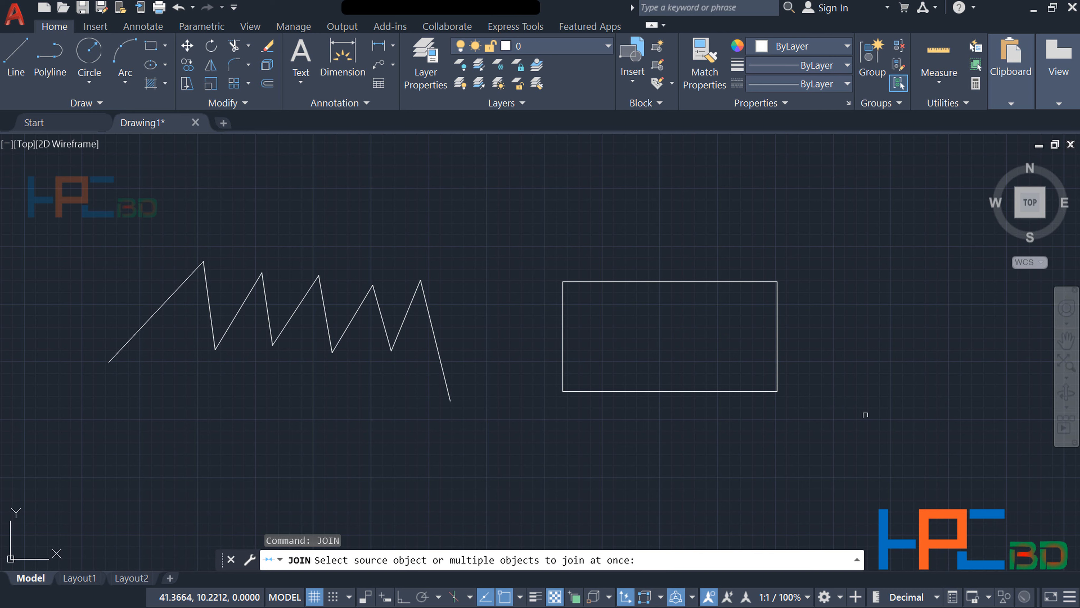
mouse_move(866, 415)
mouse_down()
mouse_move(830, 458)
mouse_move(604, 476)
mouse_move(221, 469)
mouse_move(162, 441)
mouse_move(100, 356)
mouse_move(98, 292)
mouse_move(214, 232)
mouse_move(354, 209)
mouse_move(499, 188)
mouse_move(596, 227)
mouse_move(829, 237)
mouse_move(813, 246)
mouse_up()
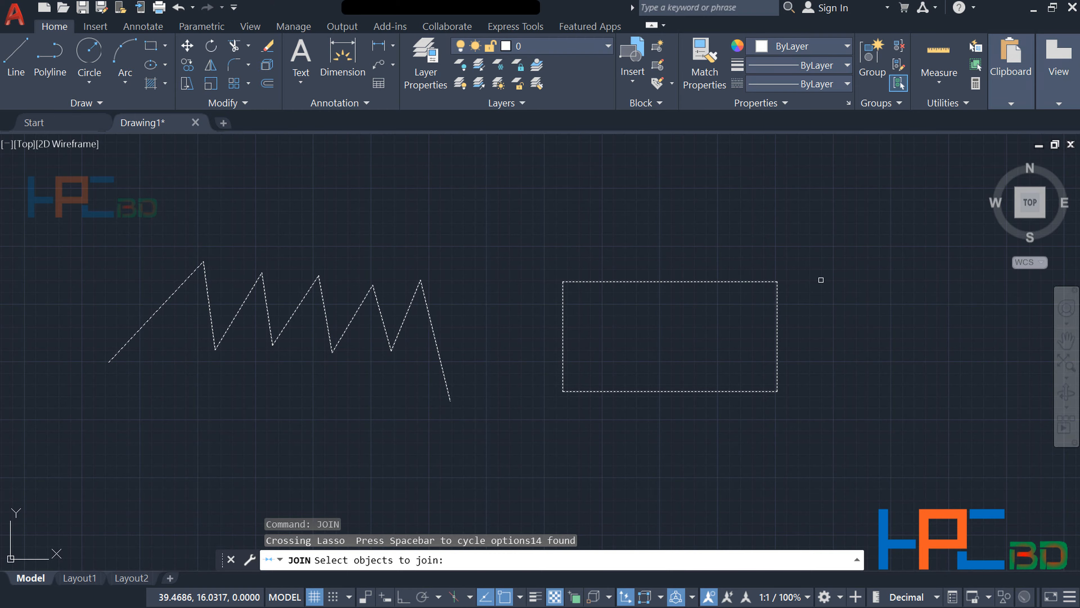
key(Return)
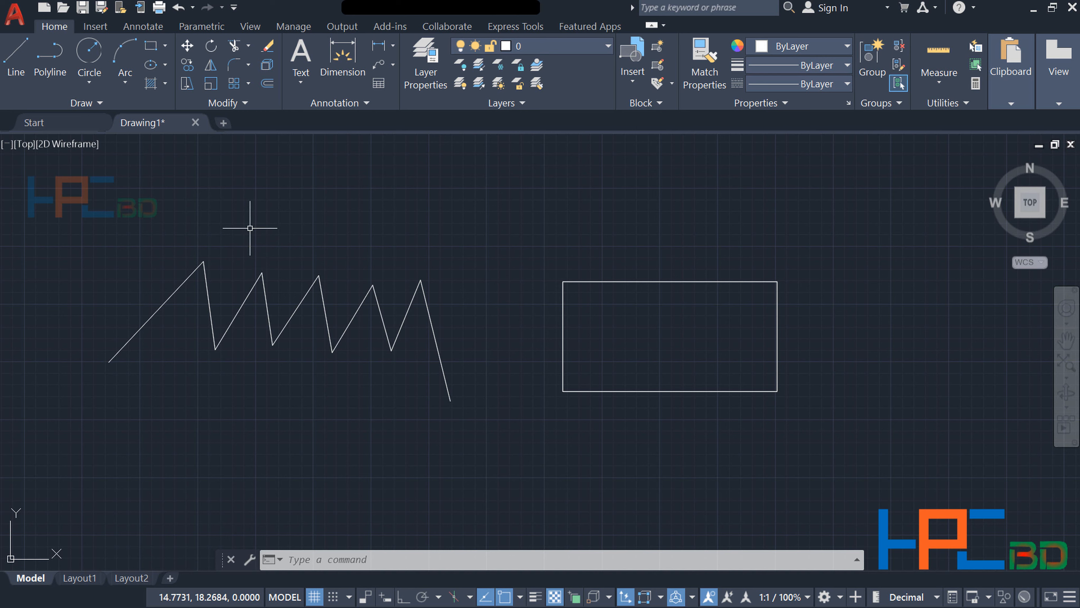
Select the joined zigzag and rectangle to check that each is one object, and place copies of both above the originals.
click(178, 287)
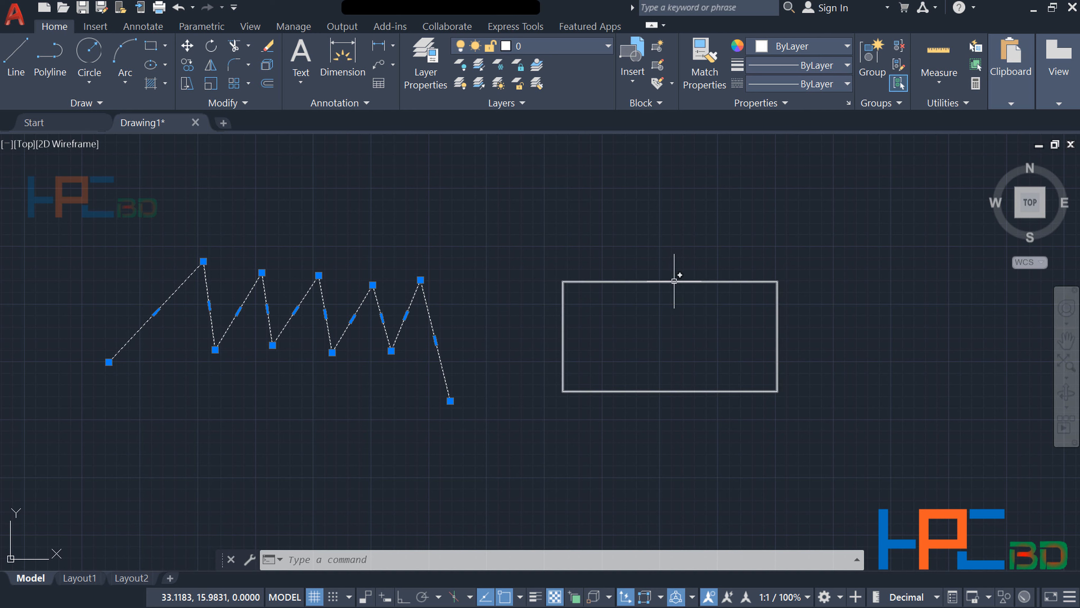
click(674, 281)
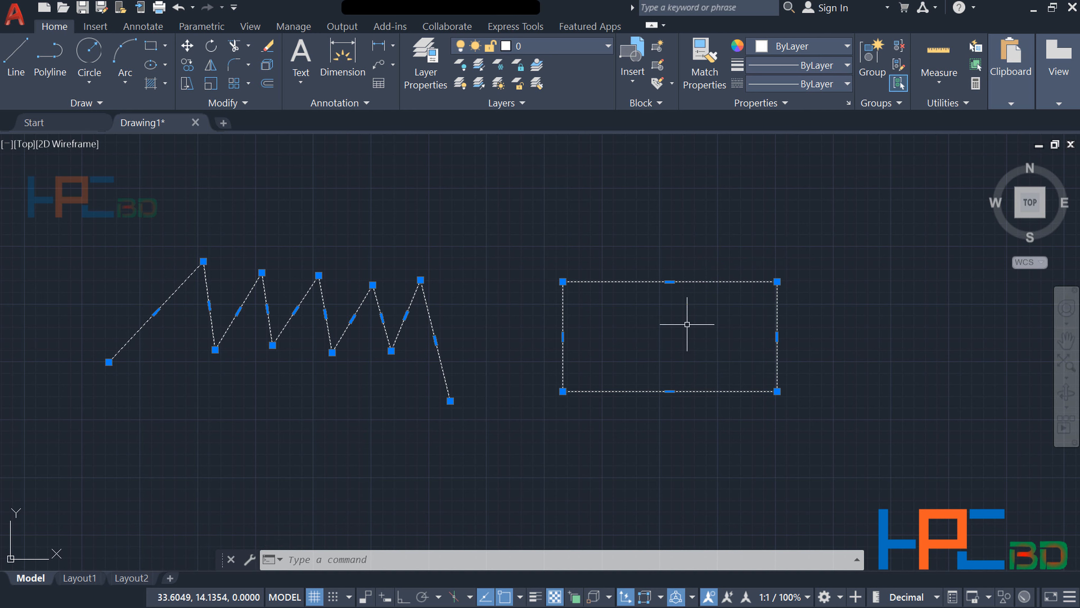
key(ctrl+c)
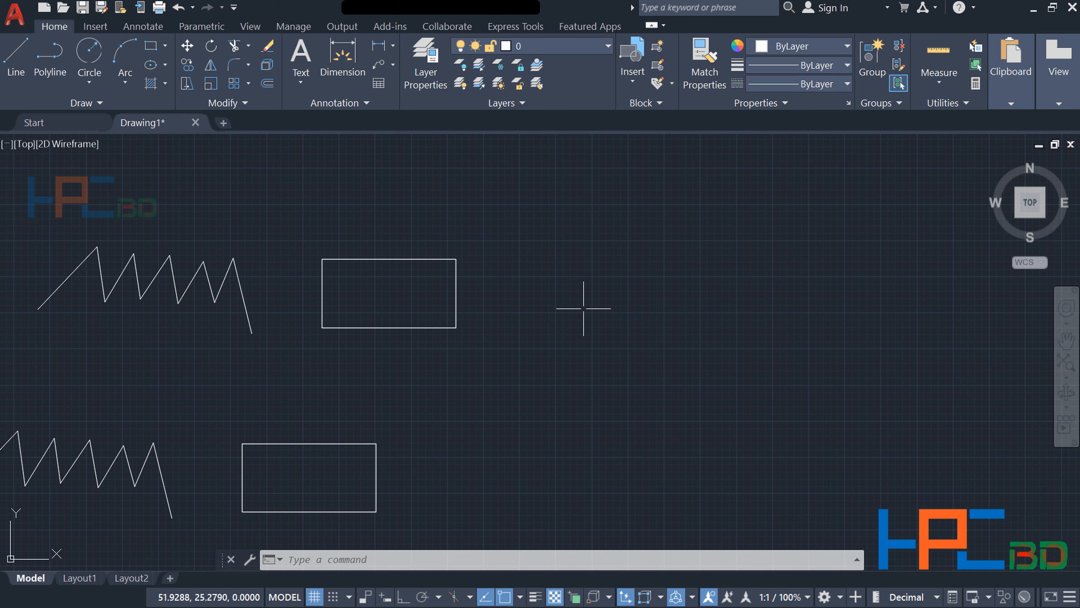
Erase all objects in the drawing.
key(ctrl+a)
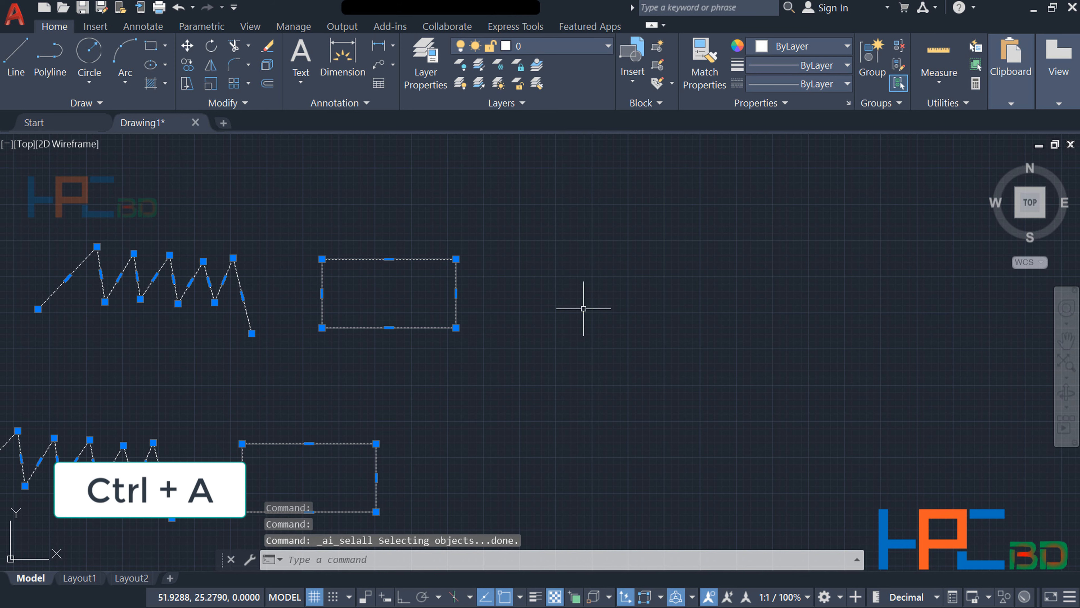
text(E)
key(Return)
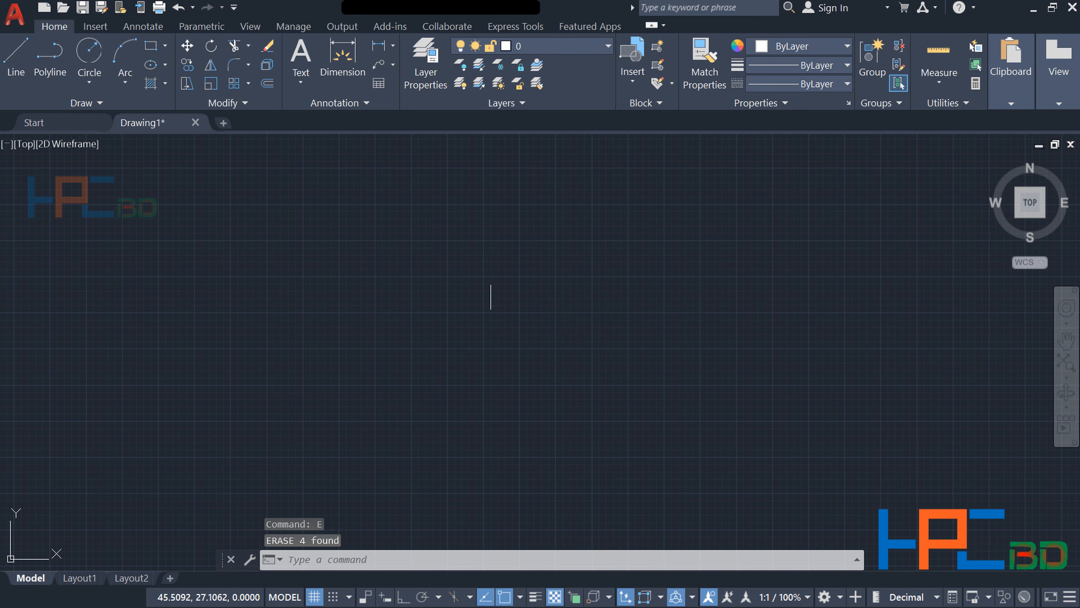
Turn on polar tracking and draw a zigzag of eight connected segments with the Line command.
key(F10)
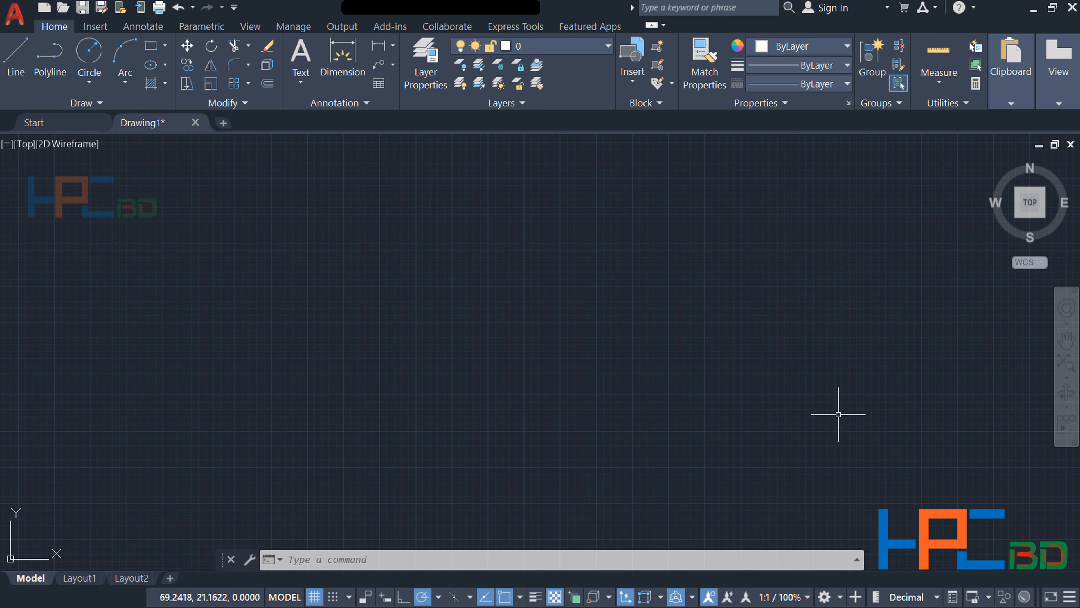
text(l)
key(Return)
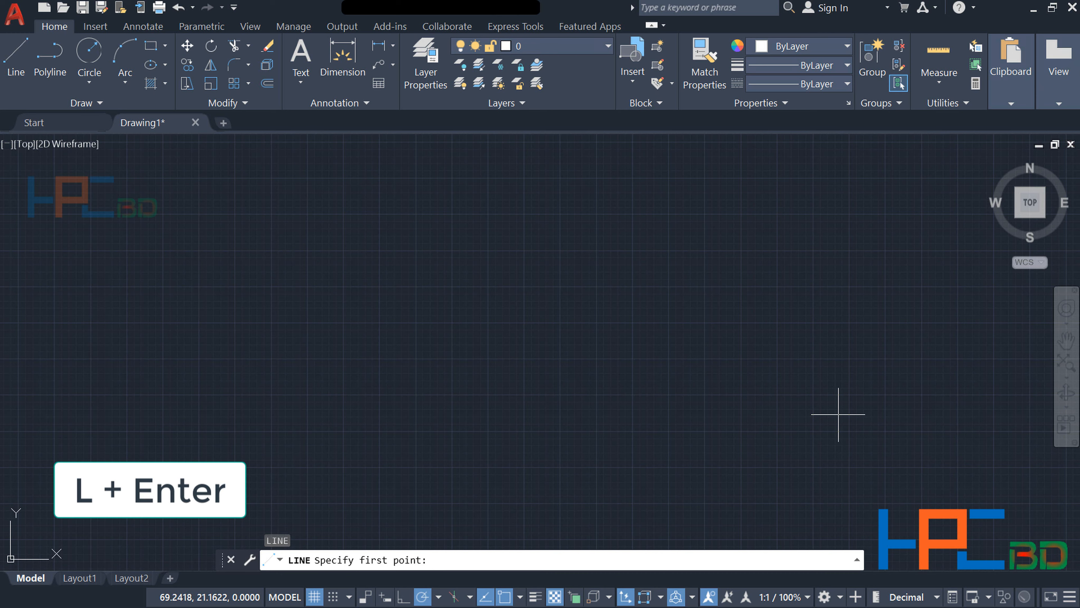
click(146, 351)
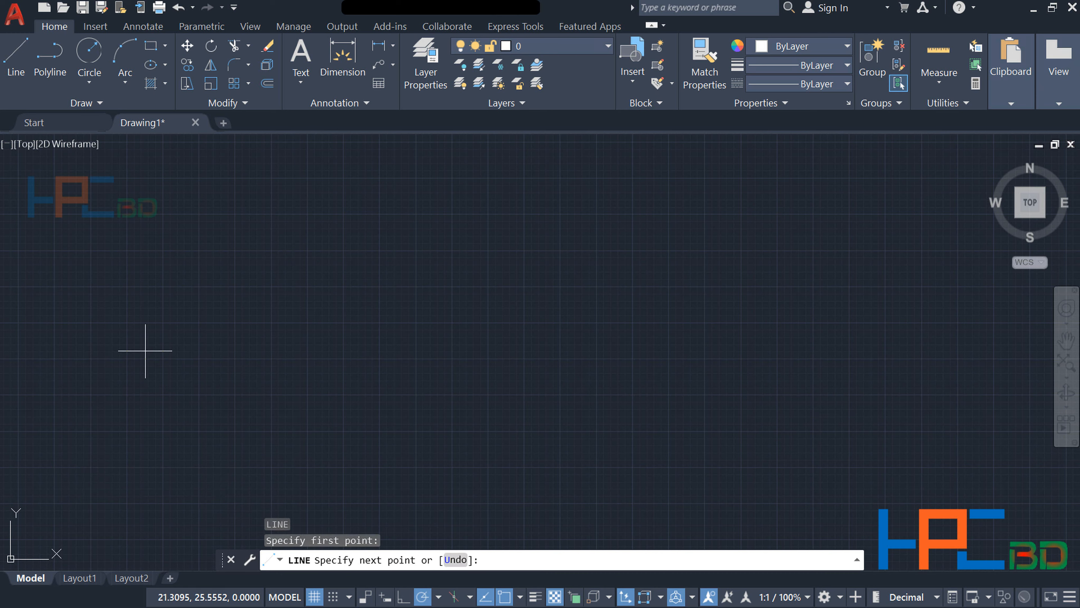
click(289, 181)
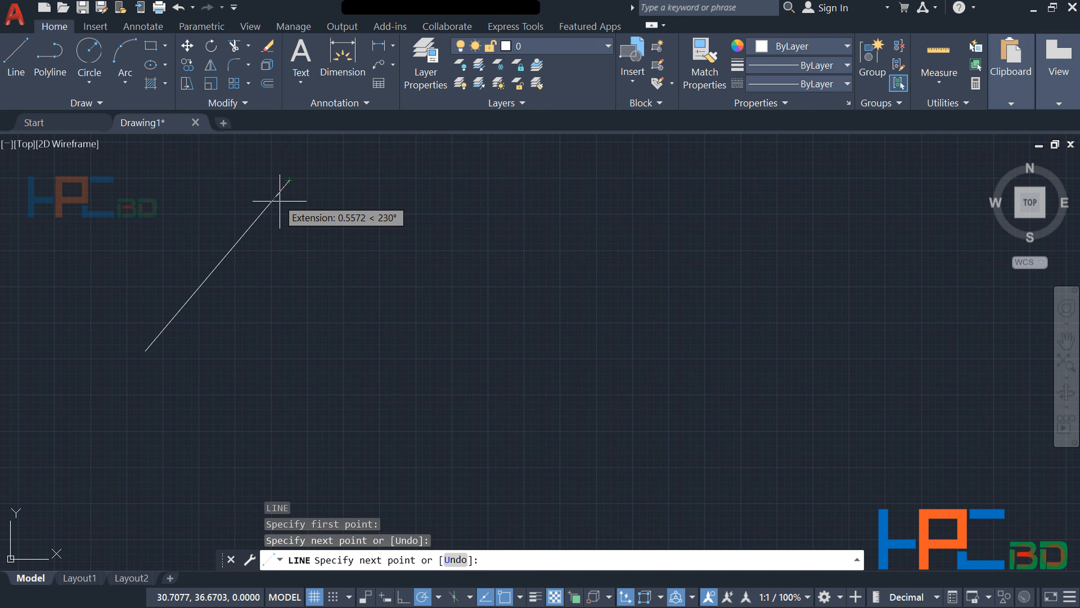
click(268, 306)
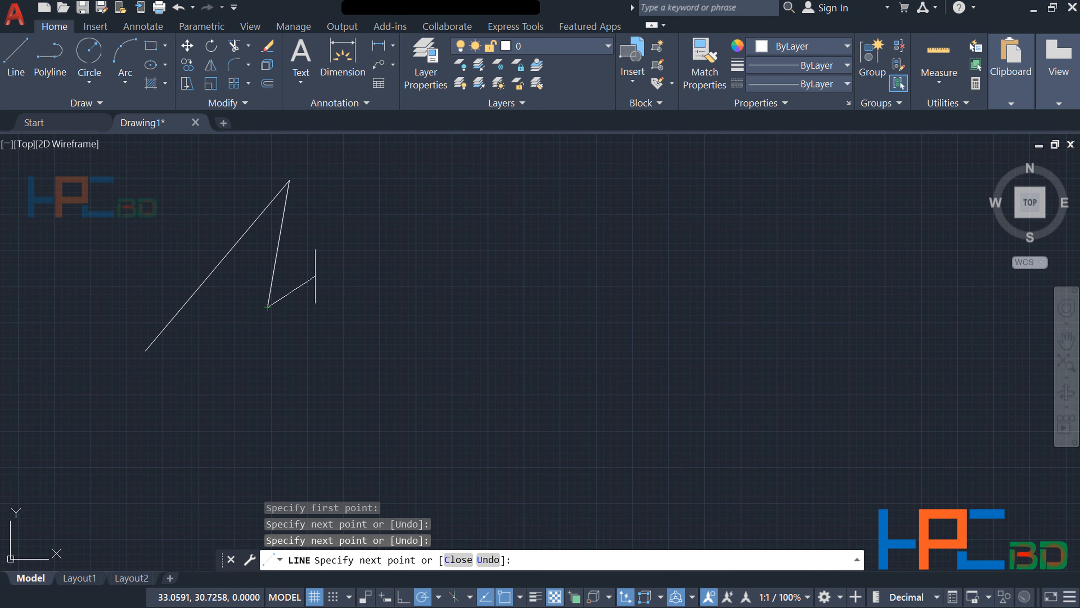
click(364, 205)
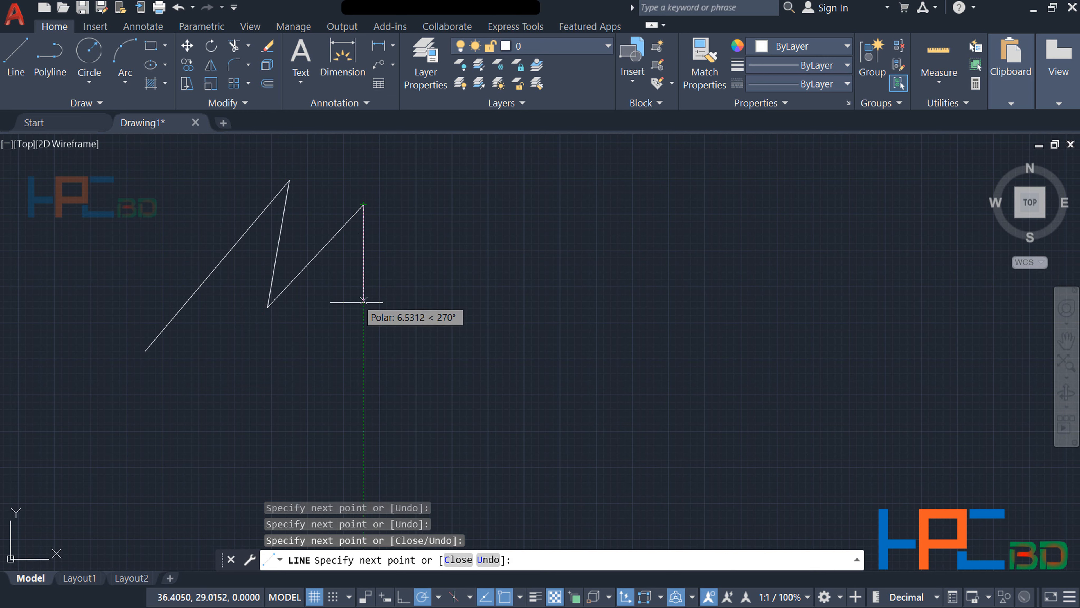
click(345, 313)
click(443, 205)
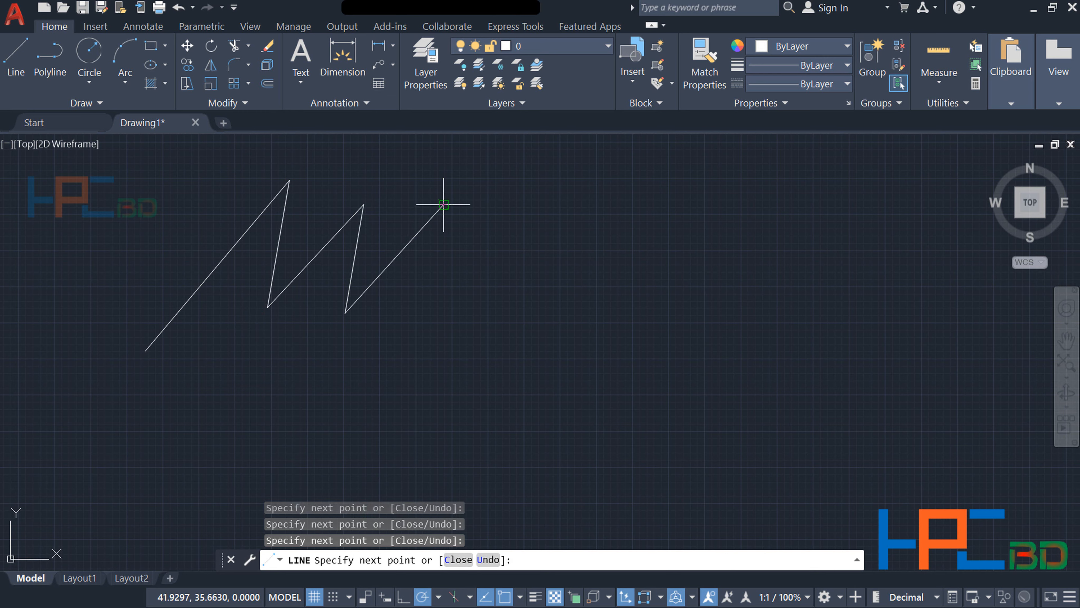
click(416, 336)
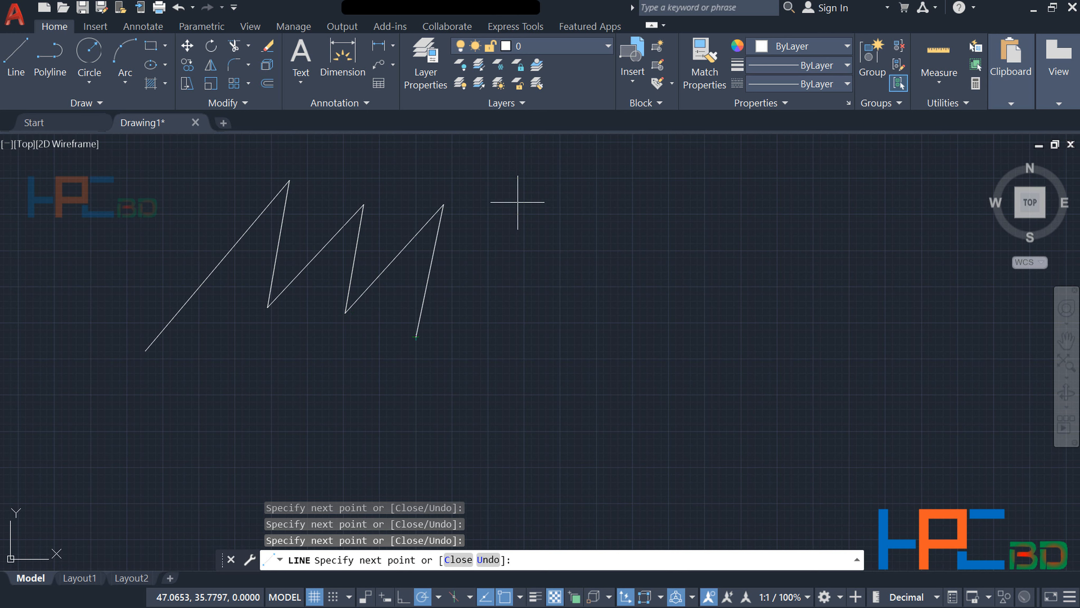
click(521, 198)
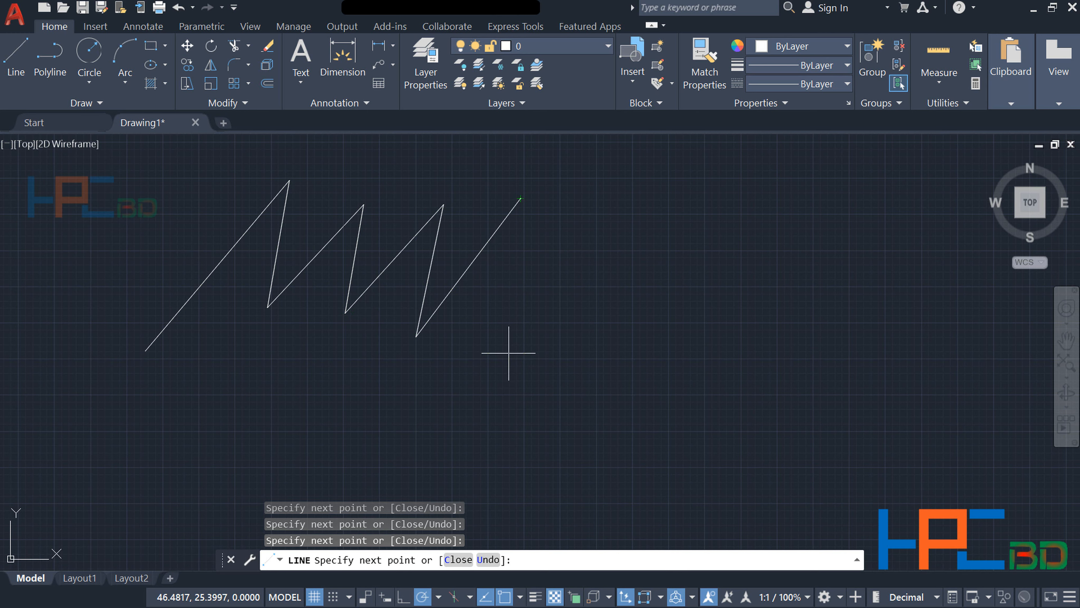
click(498, 393)
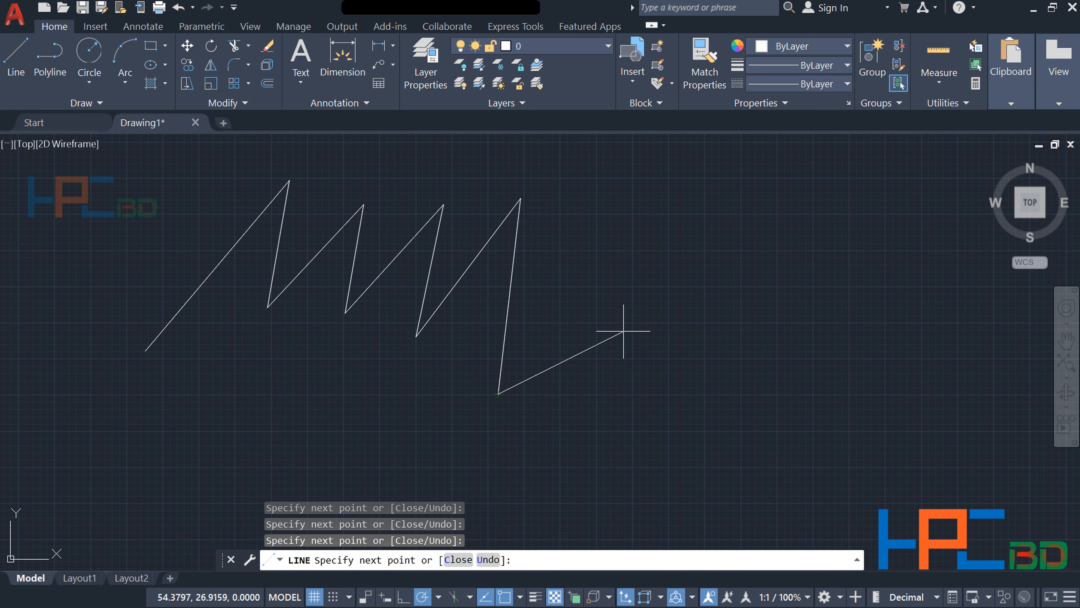
key(Return)
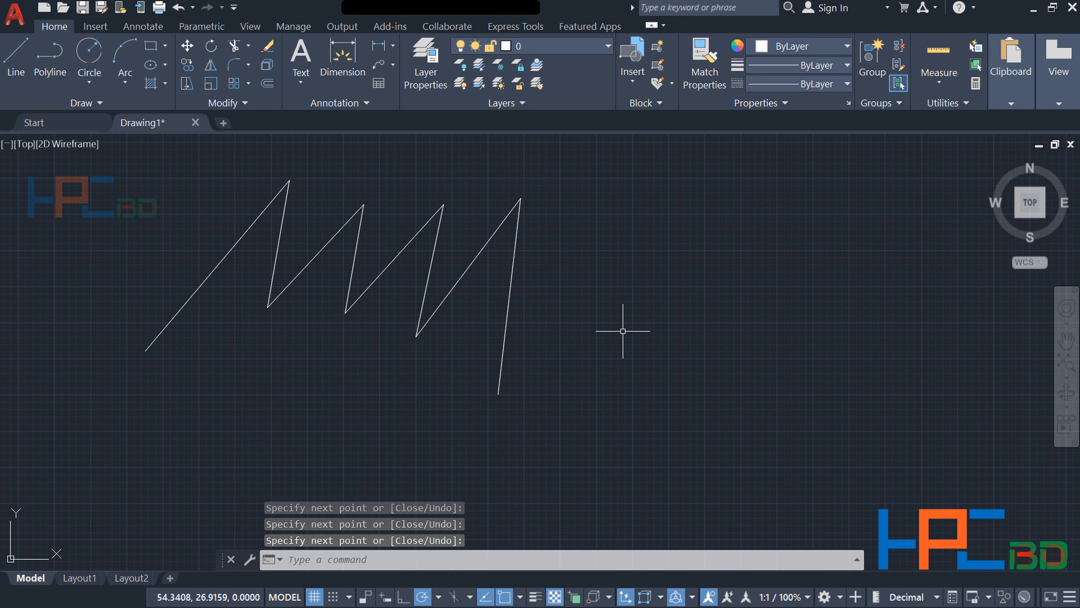
Draw a large horizontal rectangle to the right of the new zigzag with the Rectangle command.
text(Re)
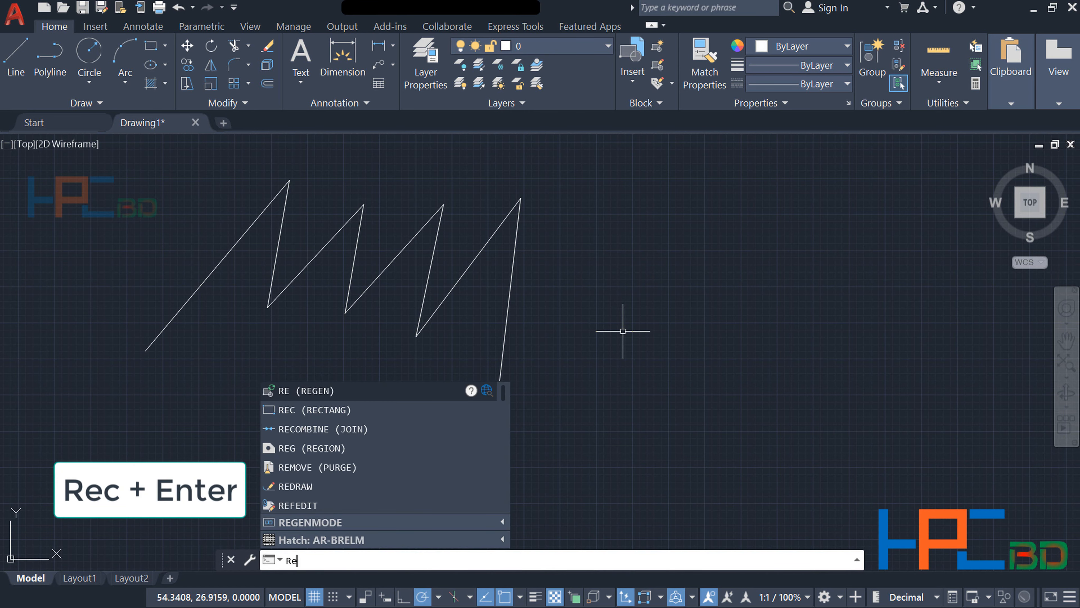
text(c)
key(Return)
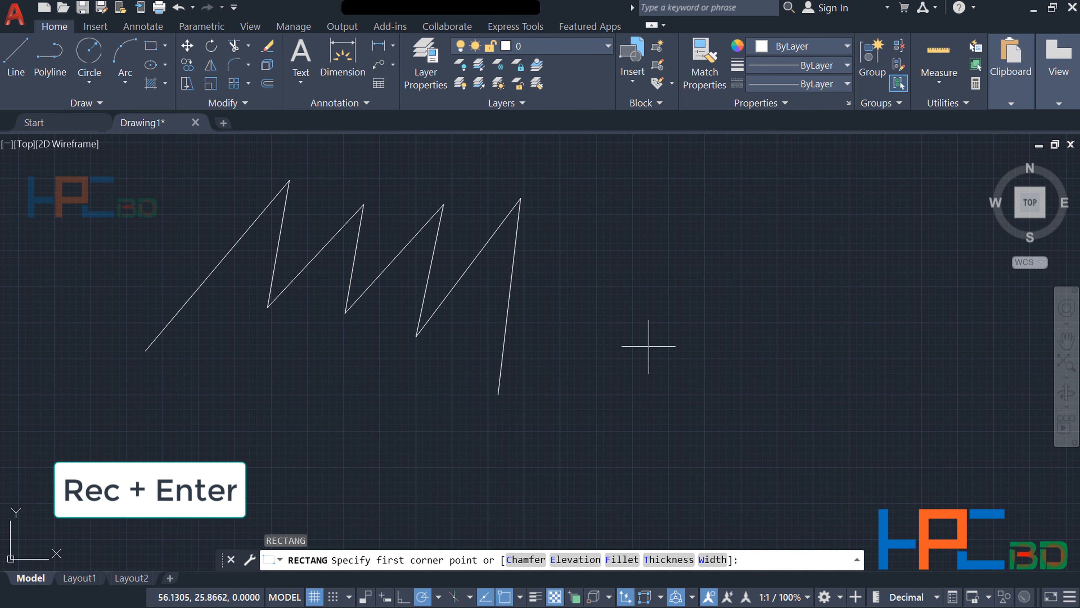
click(605, 204)
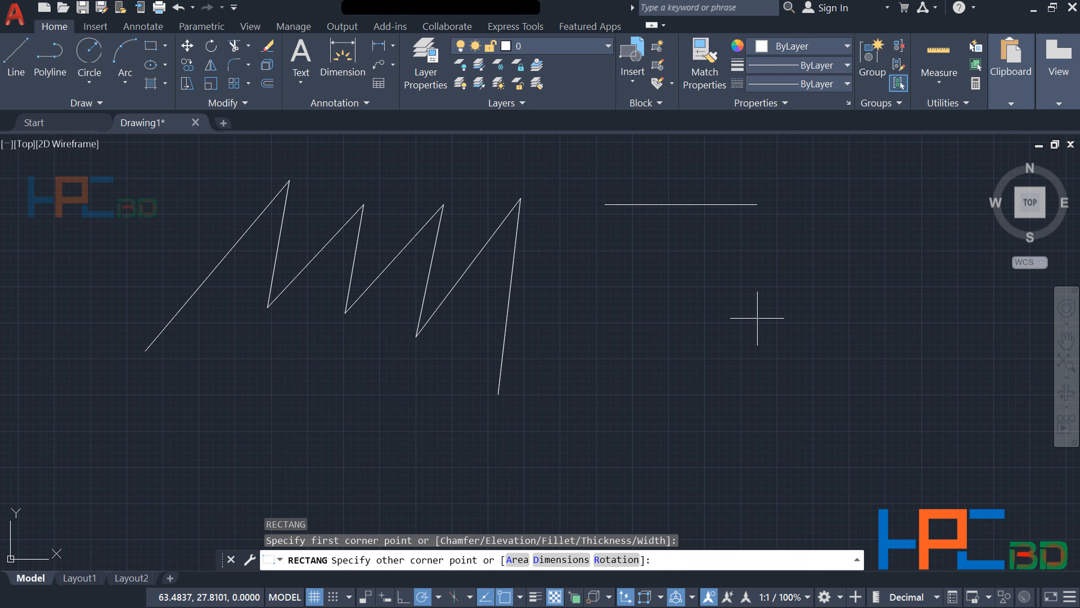
click(875, 388)
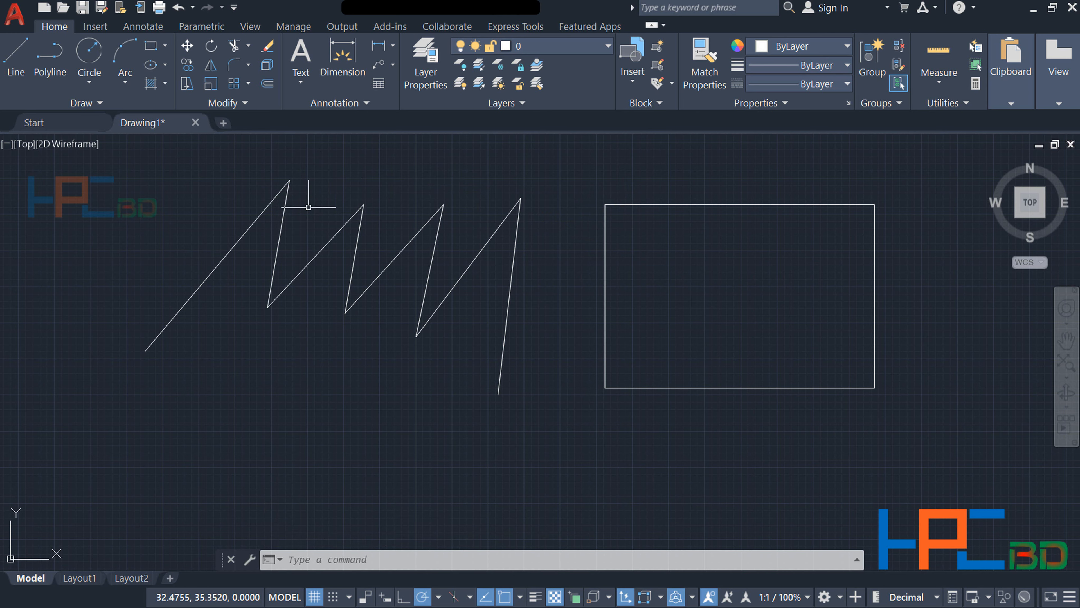
Select the first four segments of the new zigzag one by one to check whether they are separate, and clear the selection.
click(267, 215)
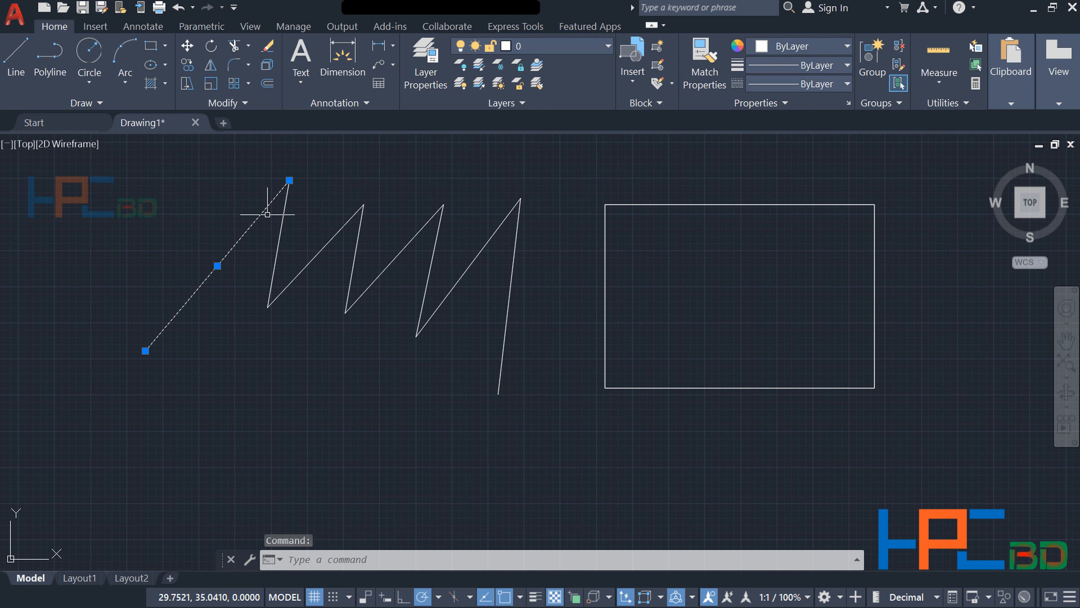
click(282, 213)
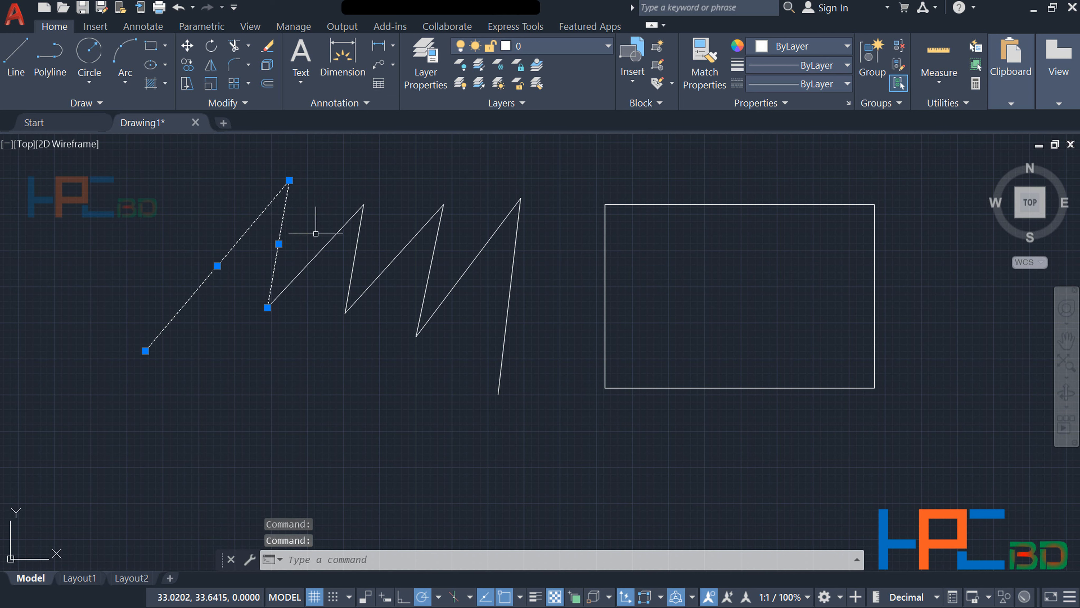
click(325, 246)
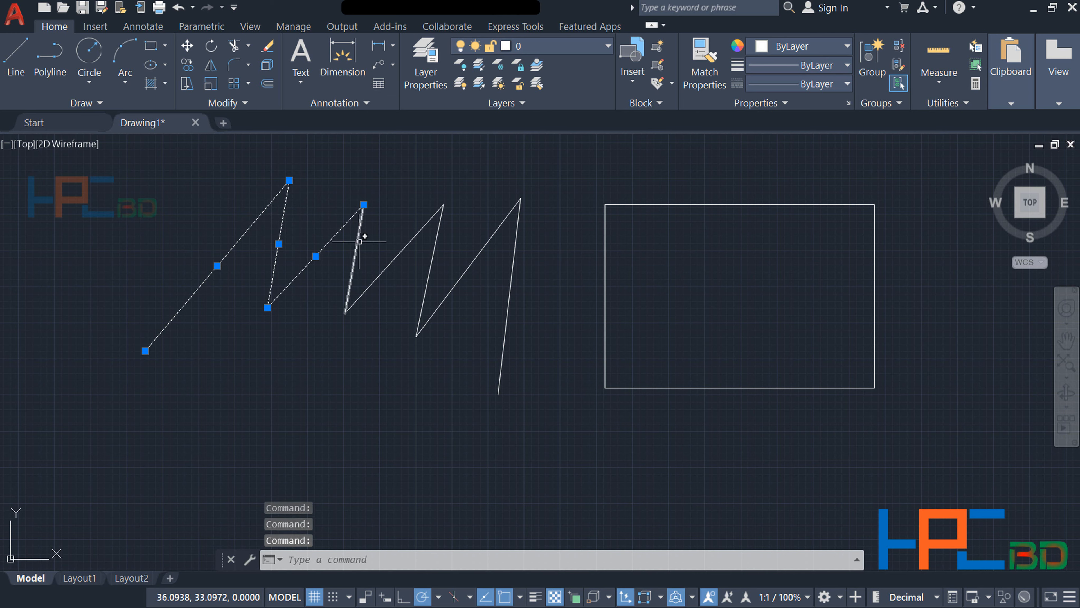
click(359, 241)
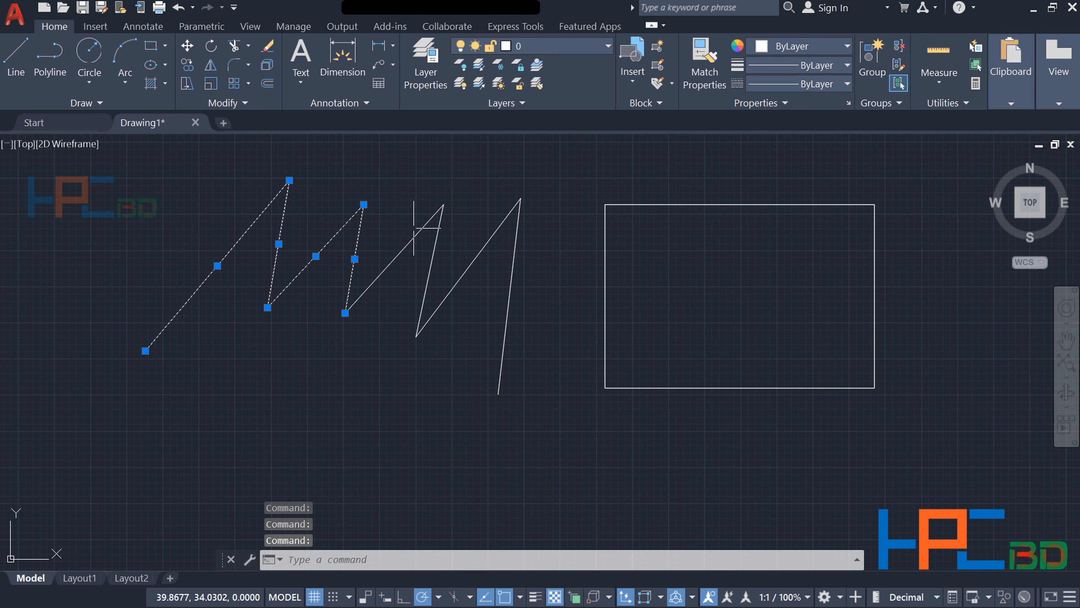
key(Escape)
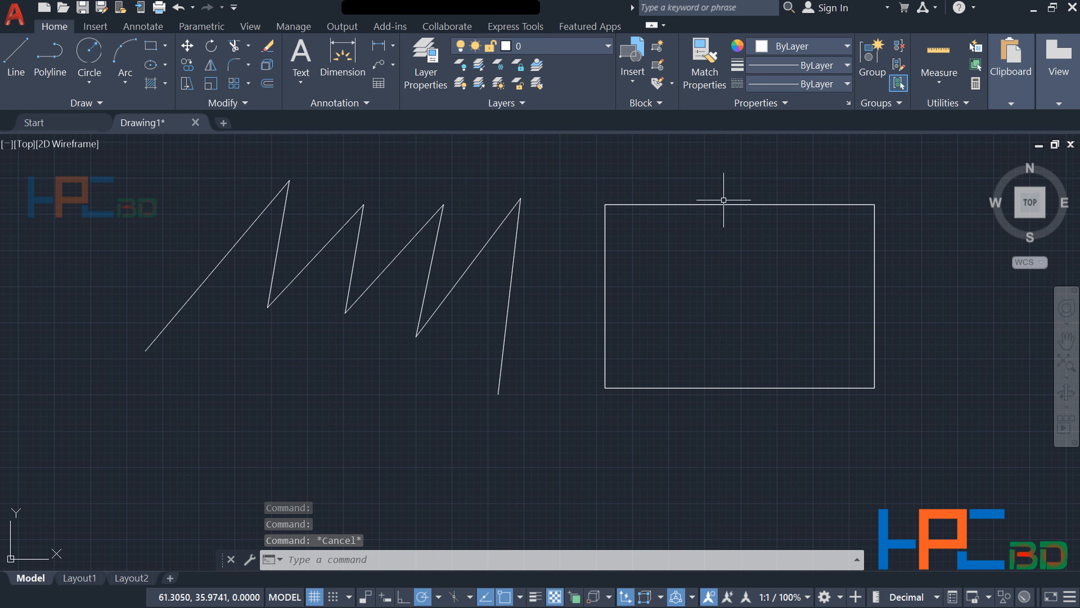
Select the large rectangle by its upper edge to check whether it is a single object, and clear the selection.
click(722, 204)
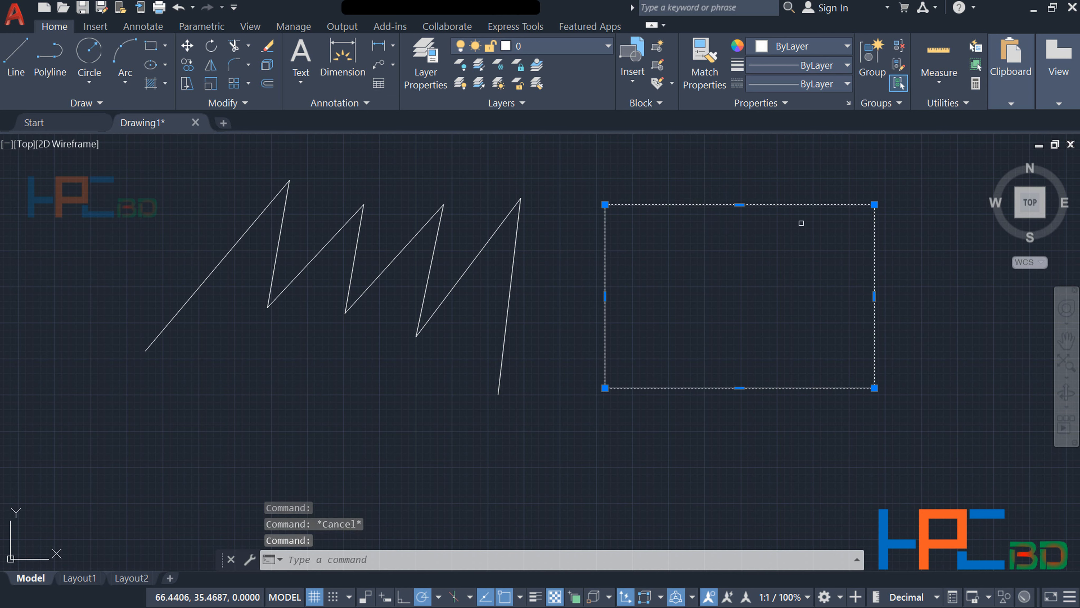
key(Escape)
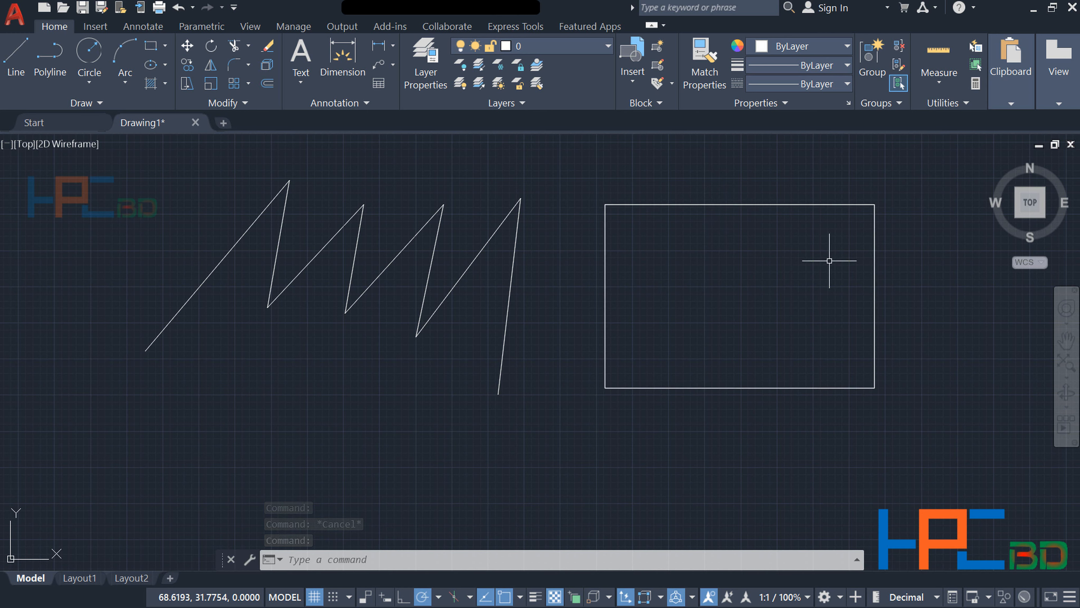
key(Escape)
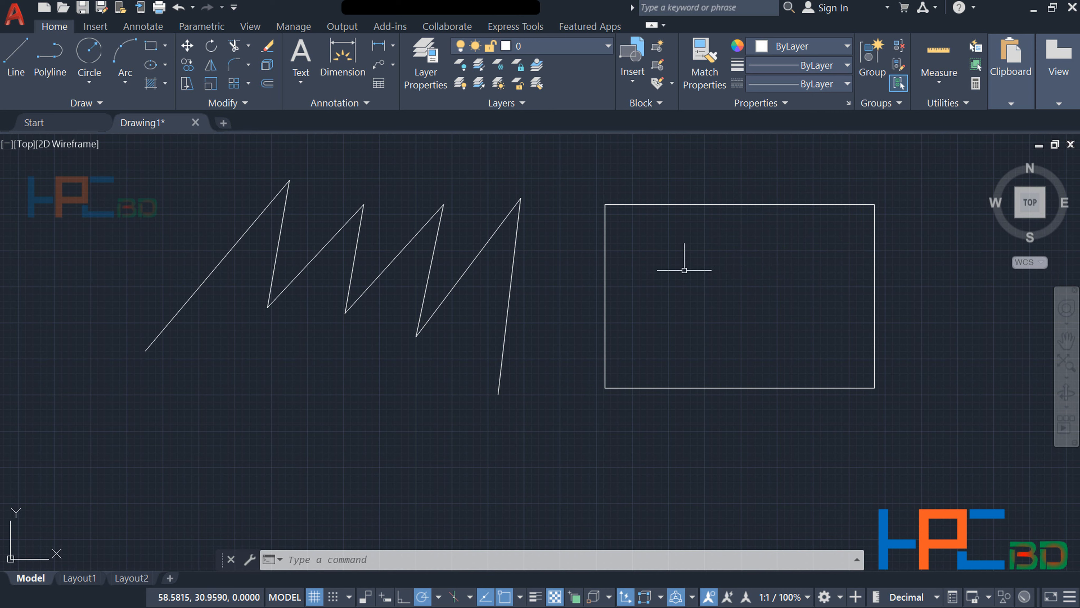
Explode the large rectangle into separate lines.
text(x)
key(Return)
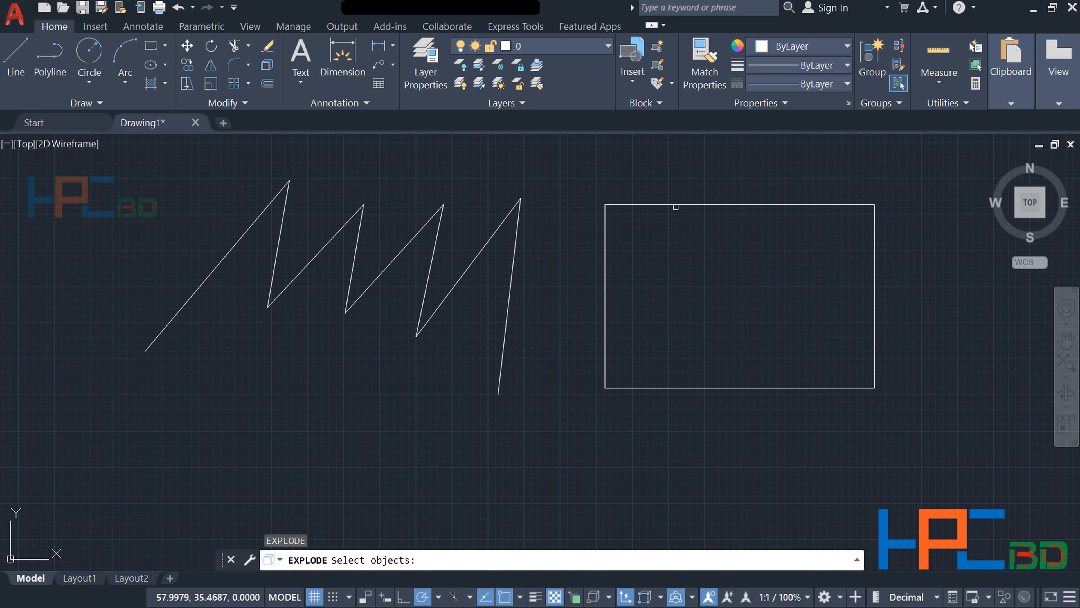
click(687, 206)
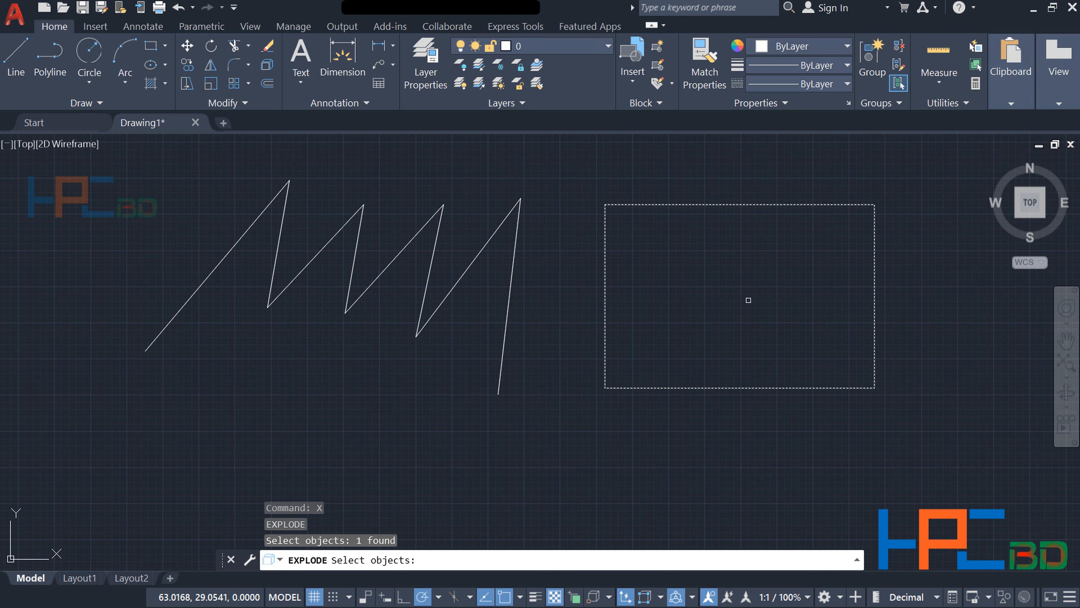
key(Return)
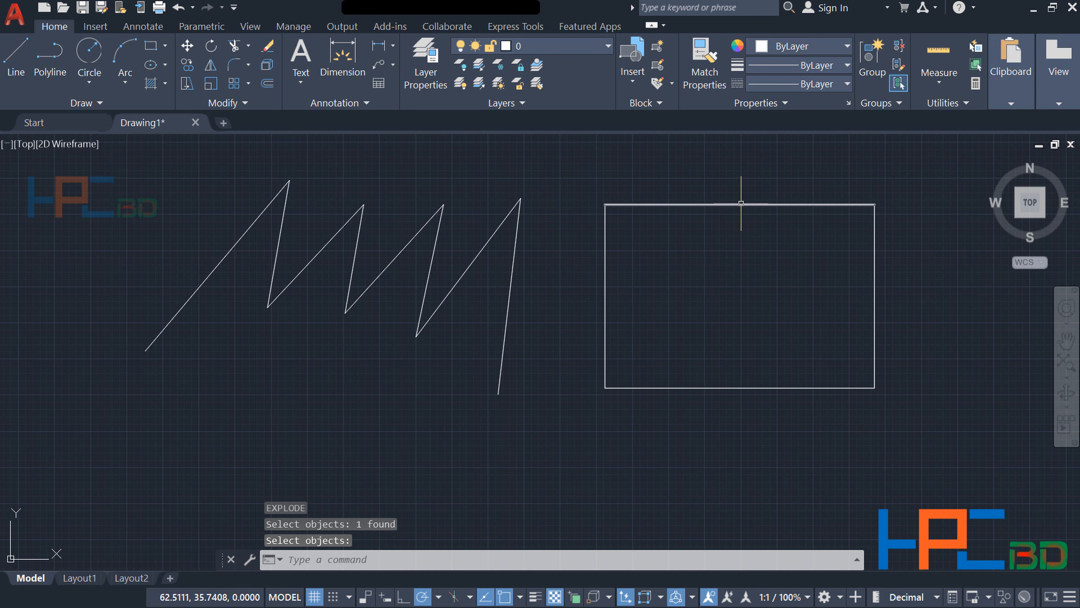
Select the four rectangle sides and the last two zigzag segments one by one to check whether they are separate, and clear the selection.
click(740, 204)
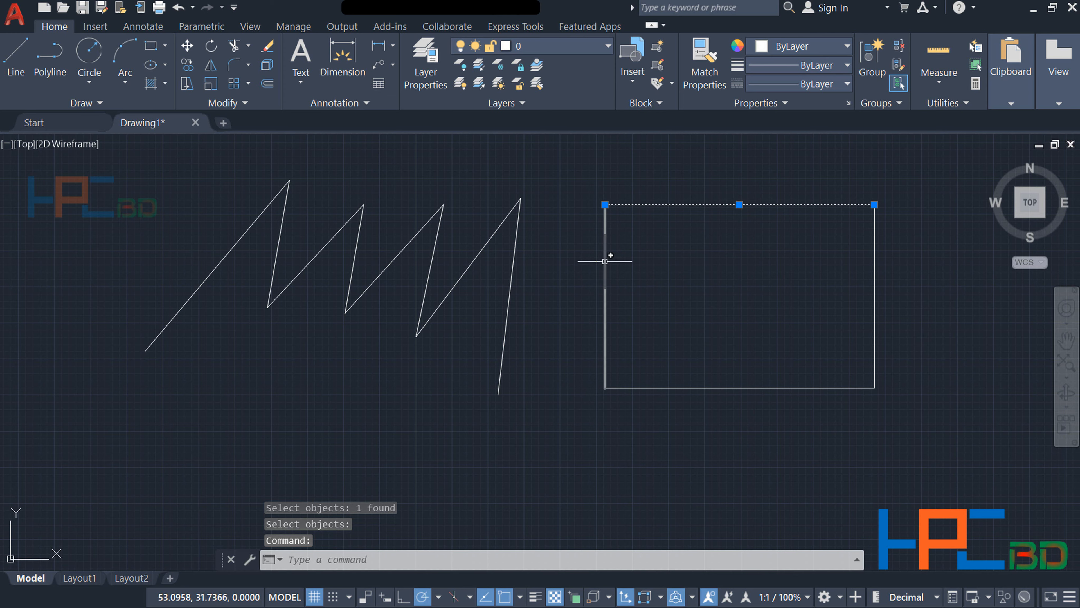
click(606, 253)
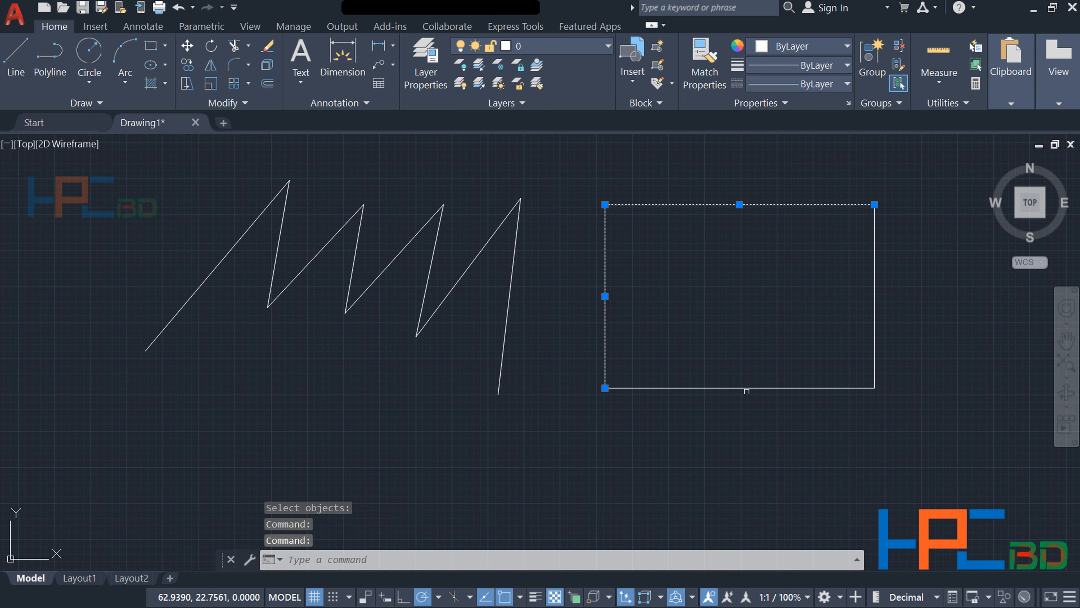
click(740, 388)
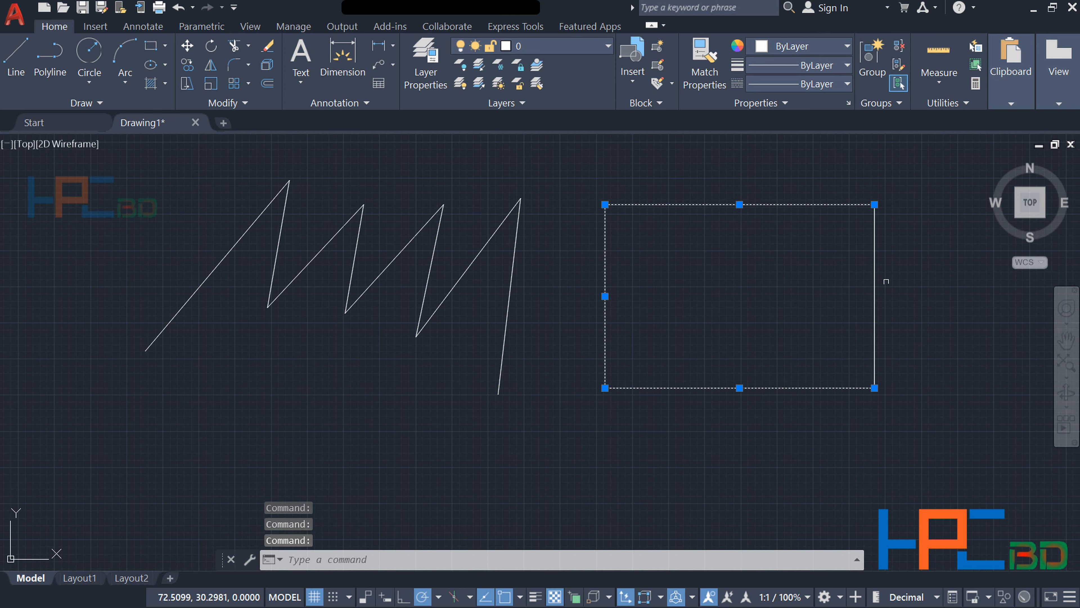
click(875, 284)
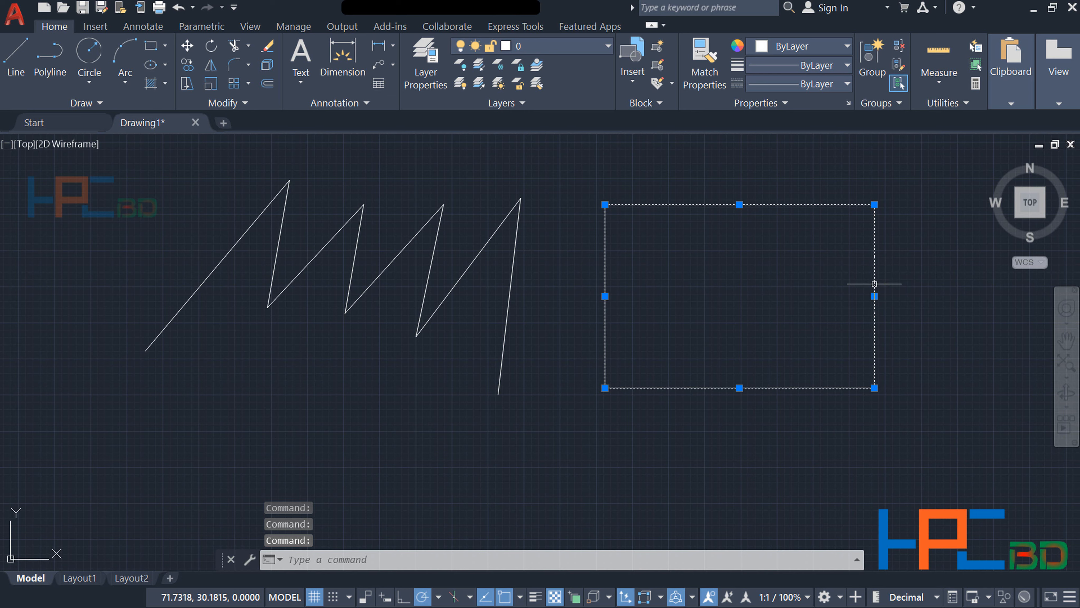
click(511, 282)
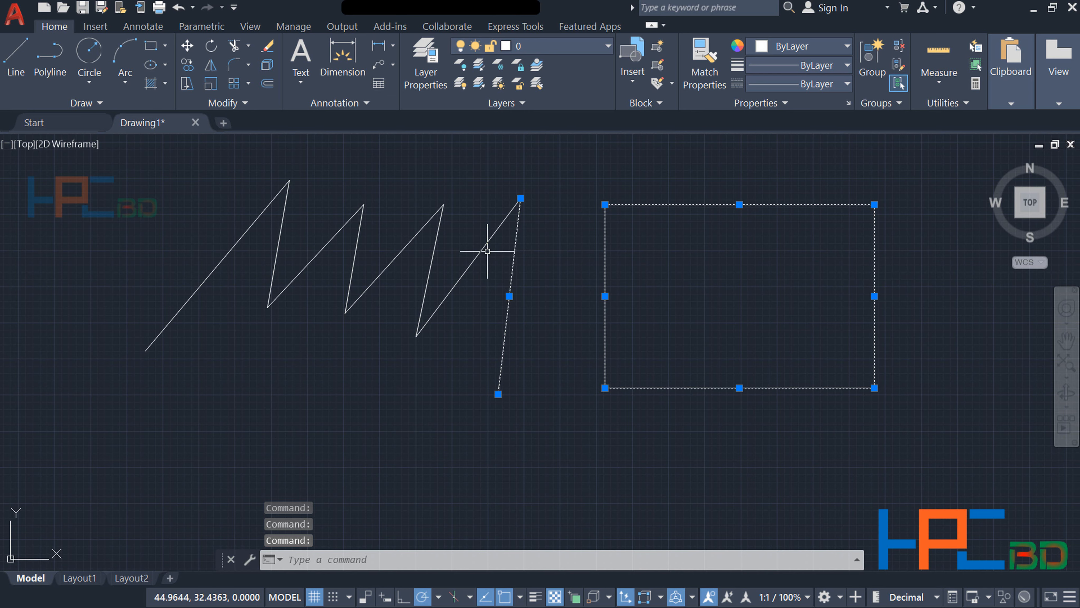
click(484, 249)
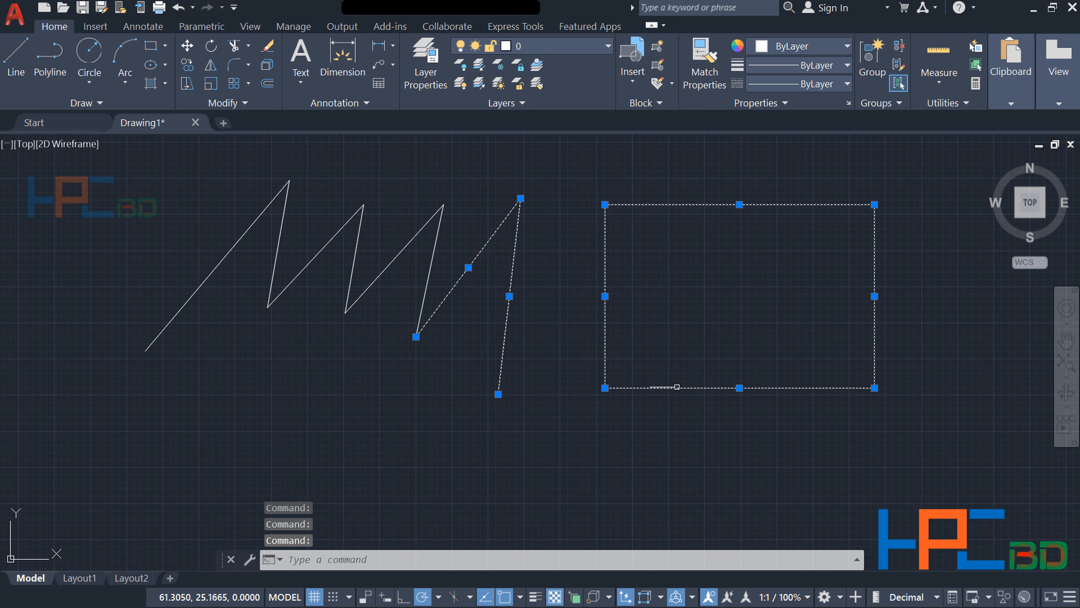
key(Escape)
key(Escape)
key(Escape)
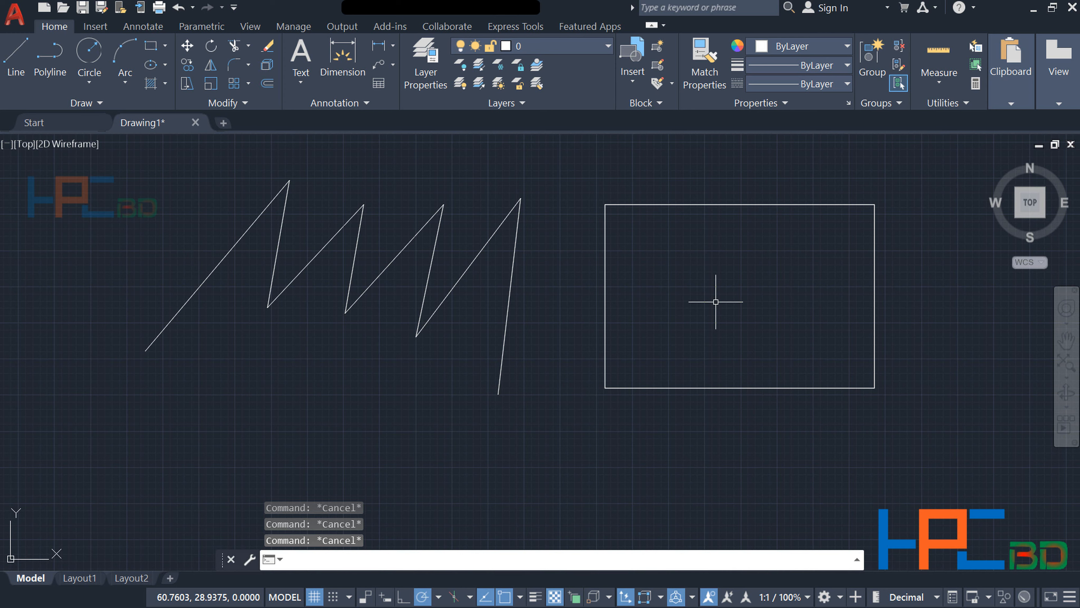
Create a polyline boundary from a point inside the exploded rectangle with the Boundary command, and check the resulting outline by selecting it.
text(boun)
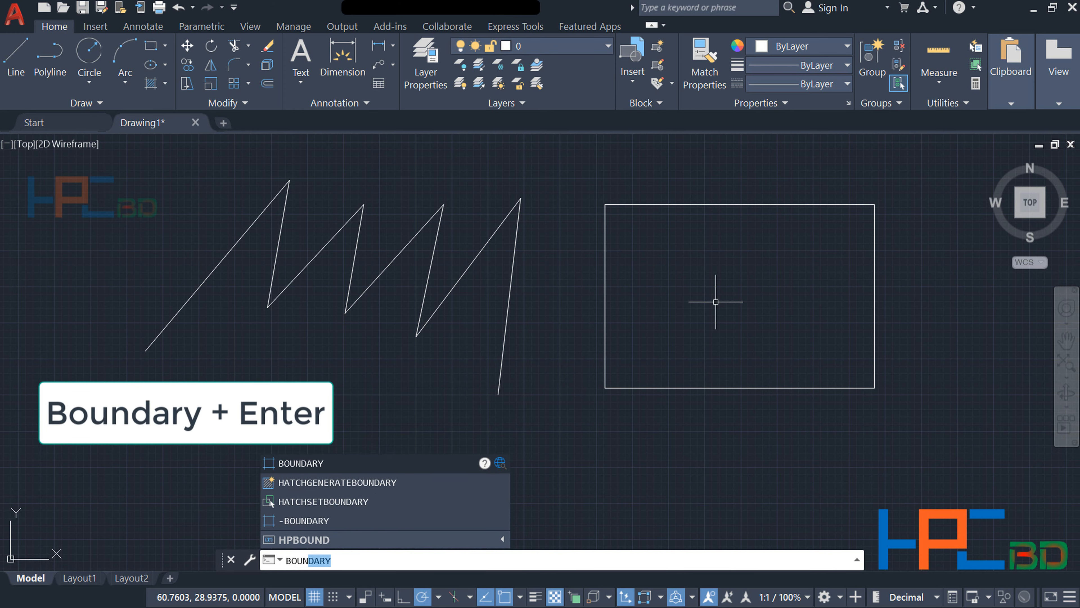
text(dar)
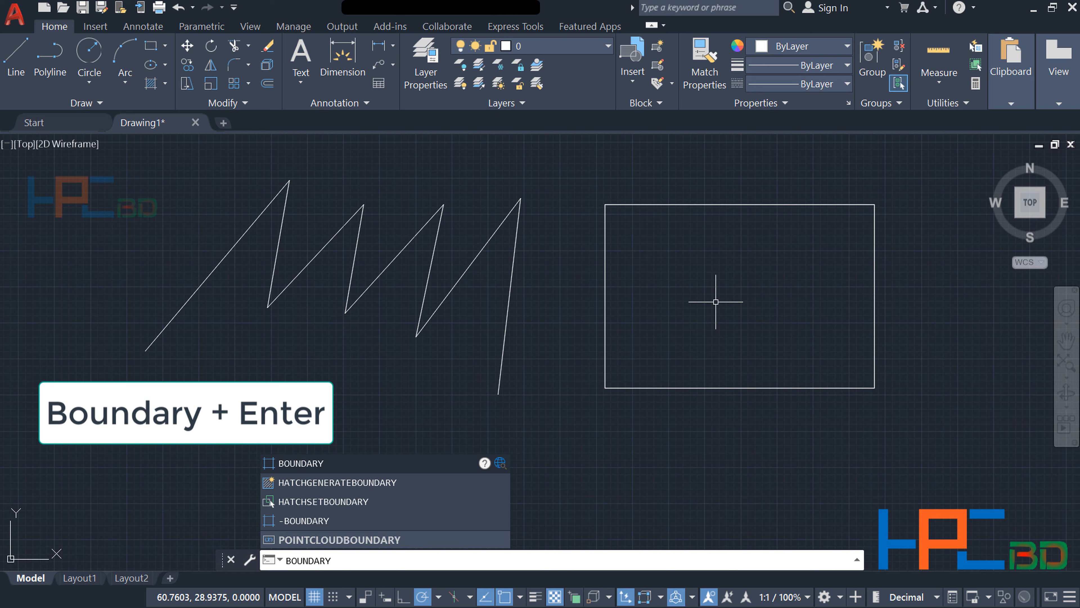
key(Return)
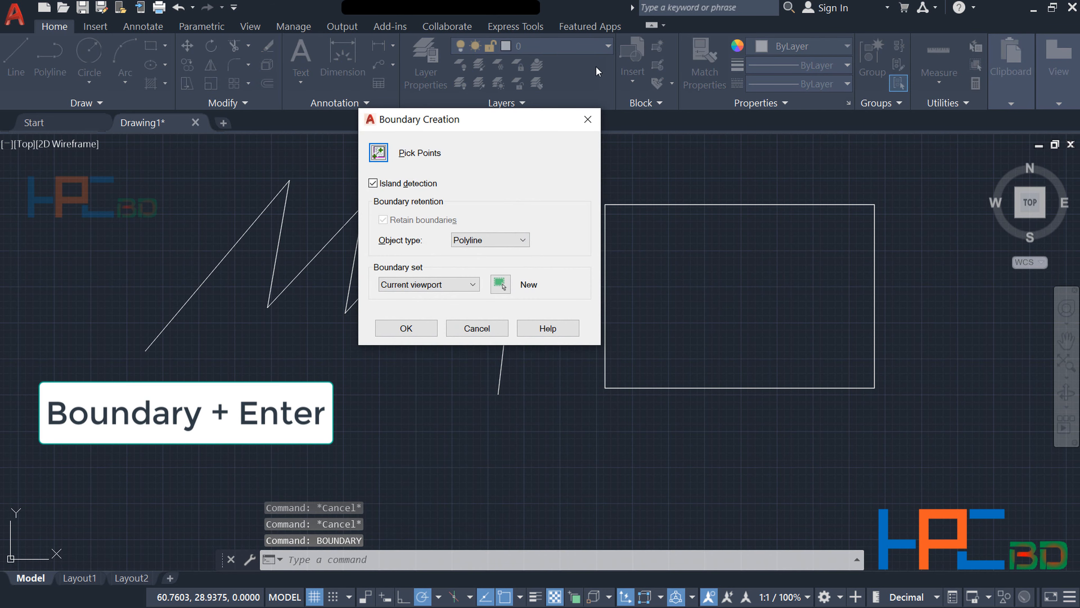
drag(541, 120, 536, 211)
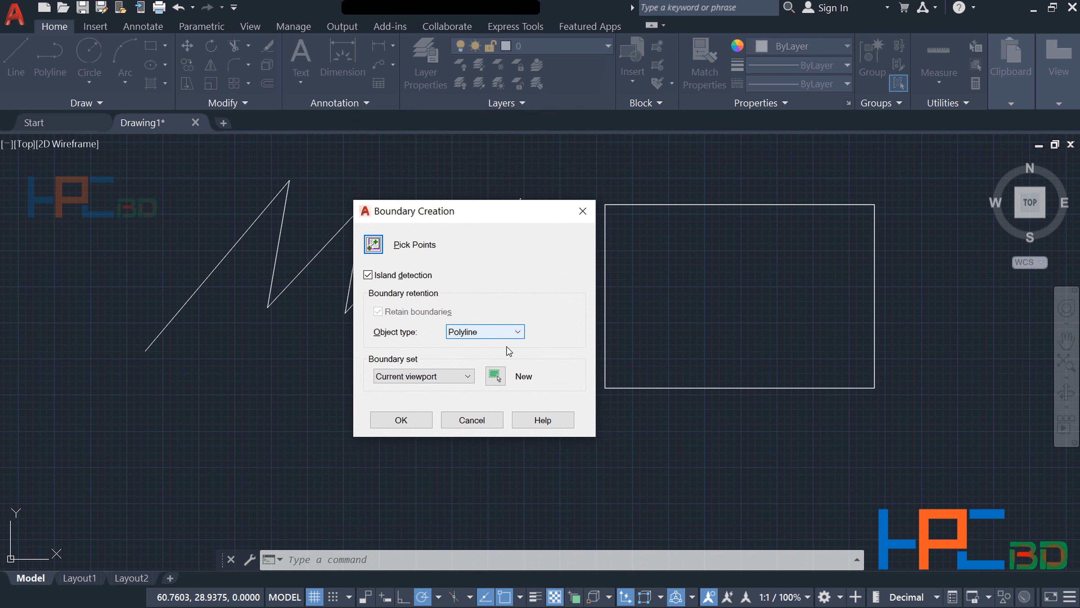
click(517, 334)
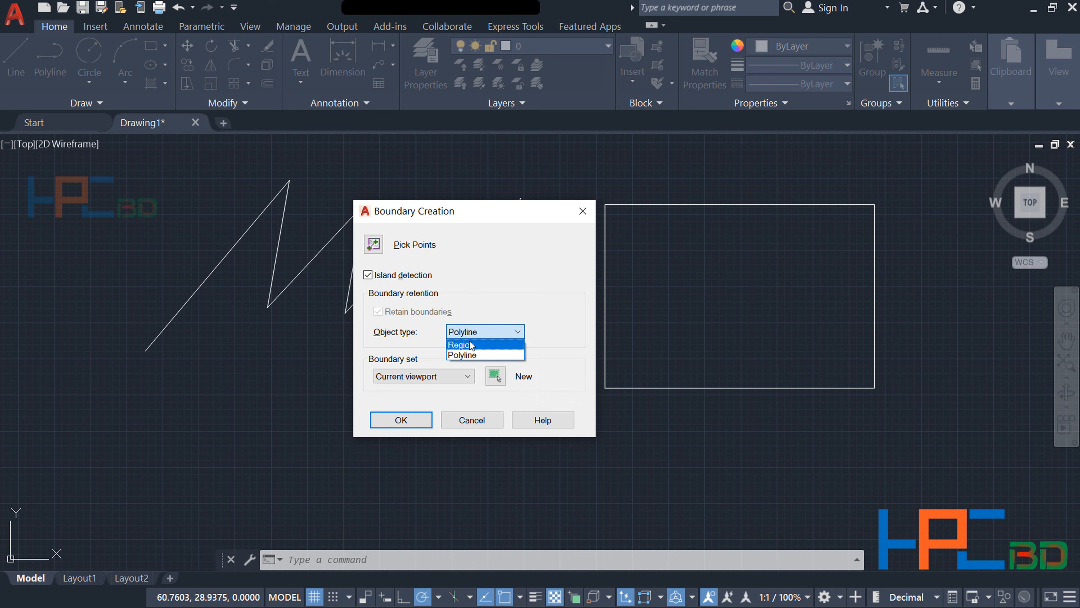
click(474, 355)
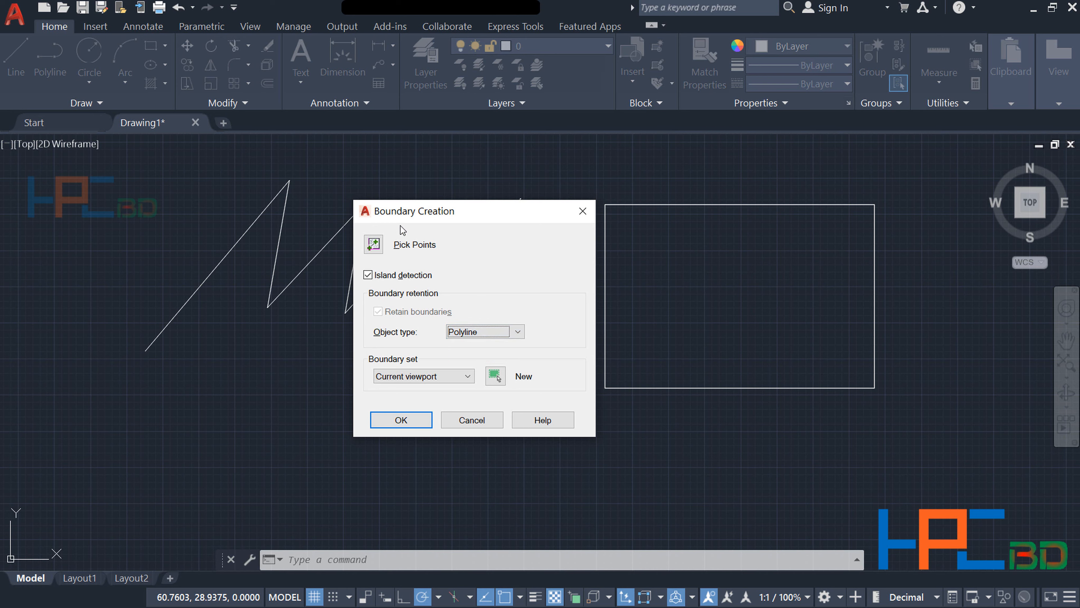
click(374, 244)
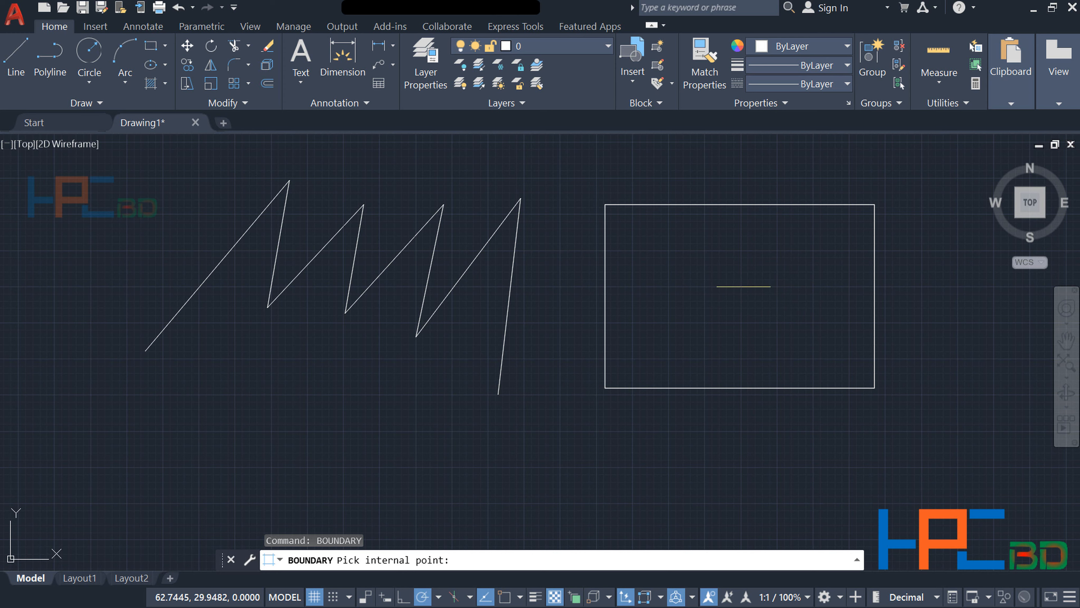
click(742, 287)
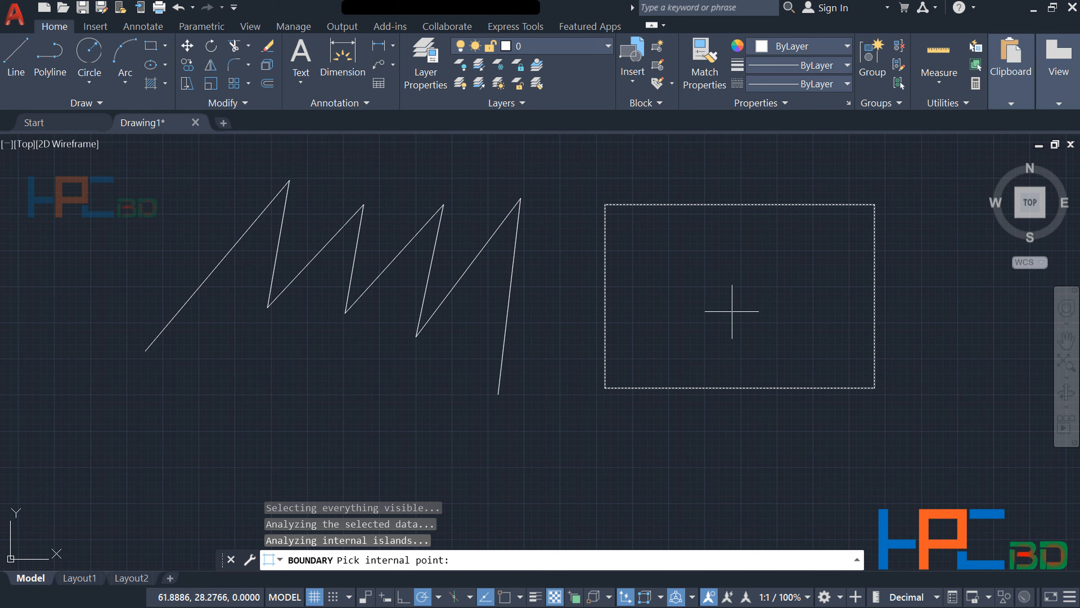
key(Return)
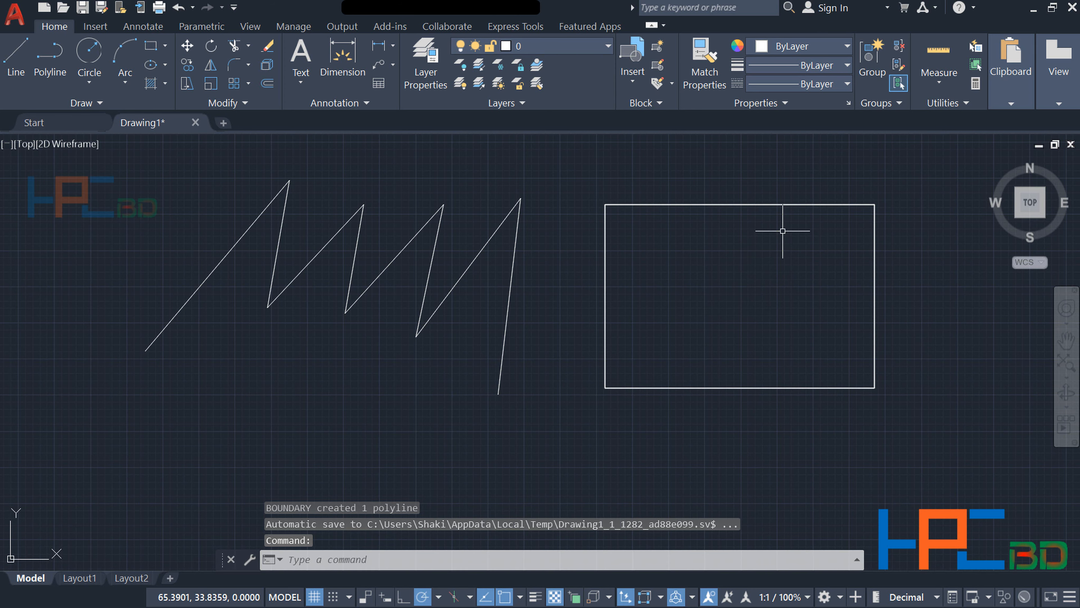
click(740, 205)
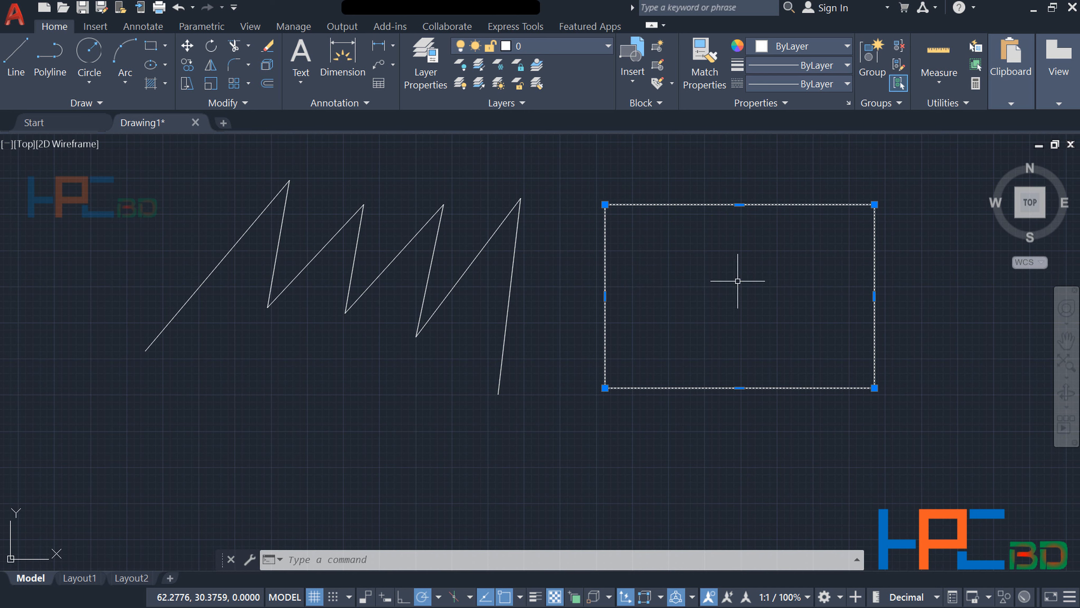
key(Escape)
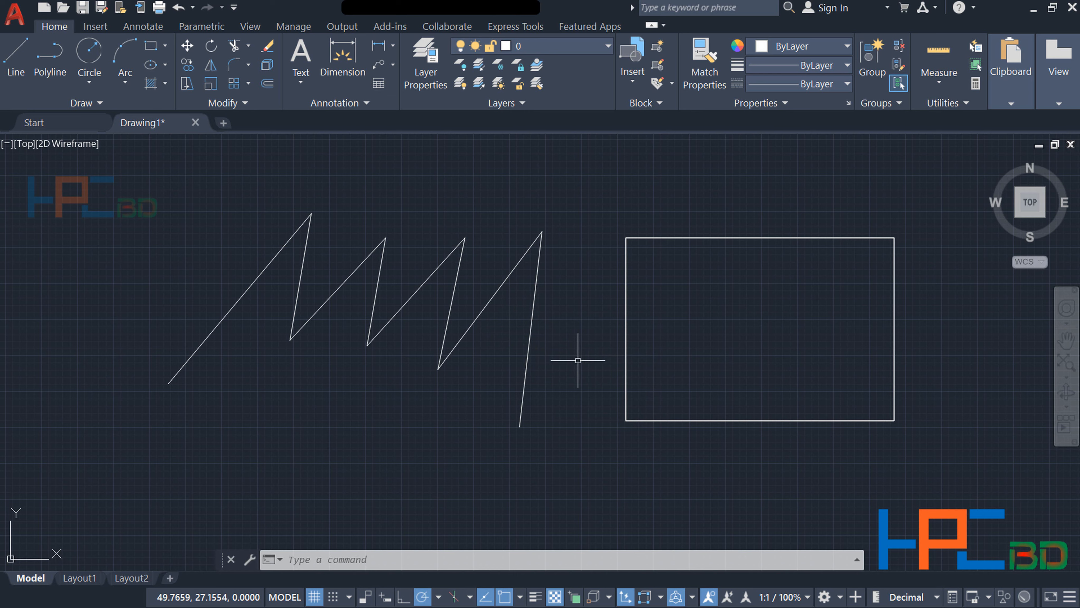
Try to create a polyline boundary from a point inside the open zigzag with the Boundary command.
text(b)
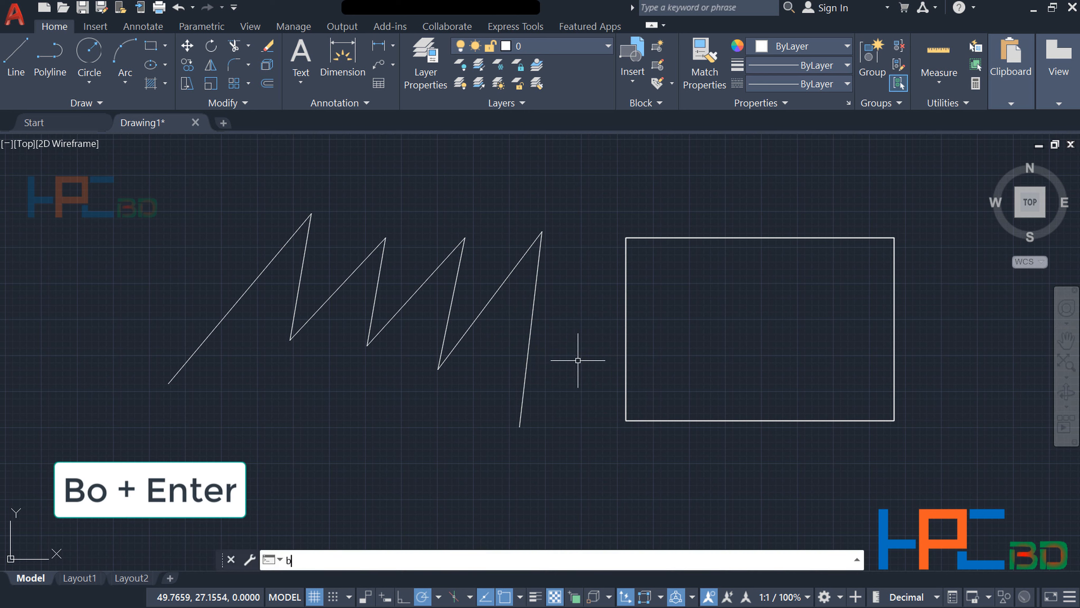
text(o)
key(Return)
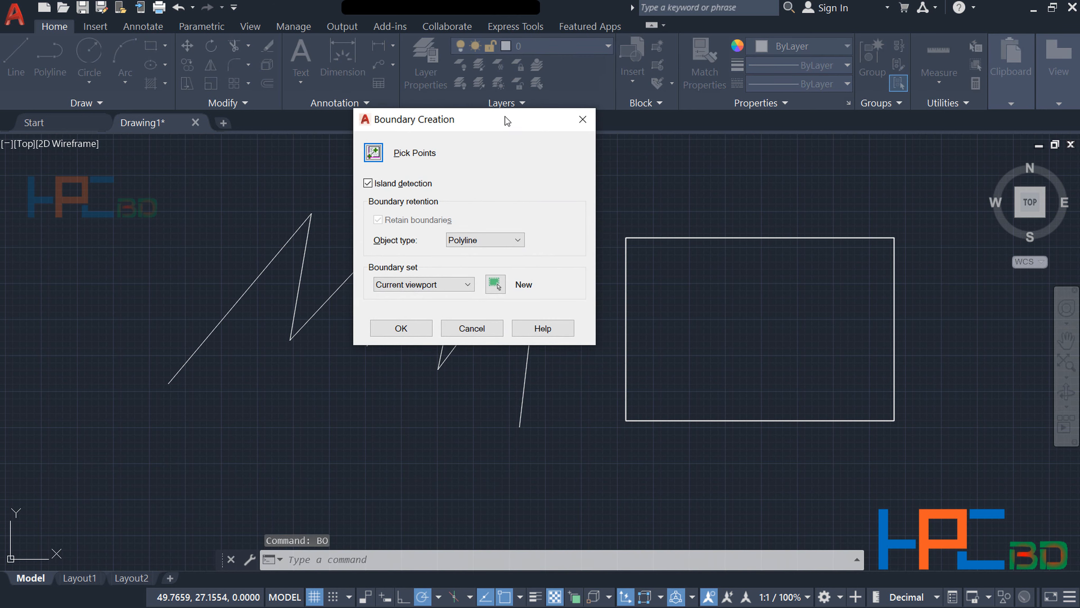
drag(505, 122, 524, 215)
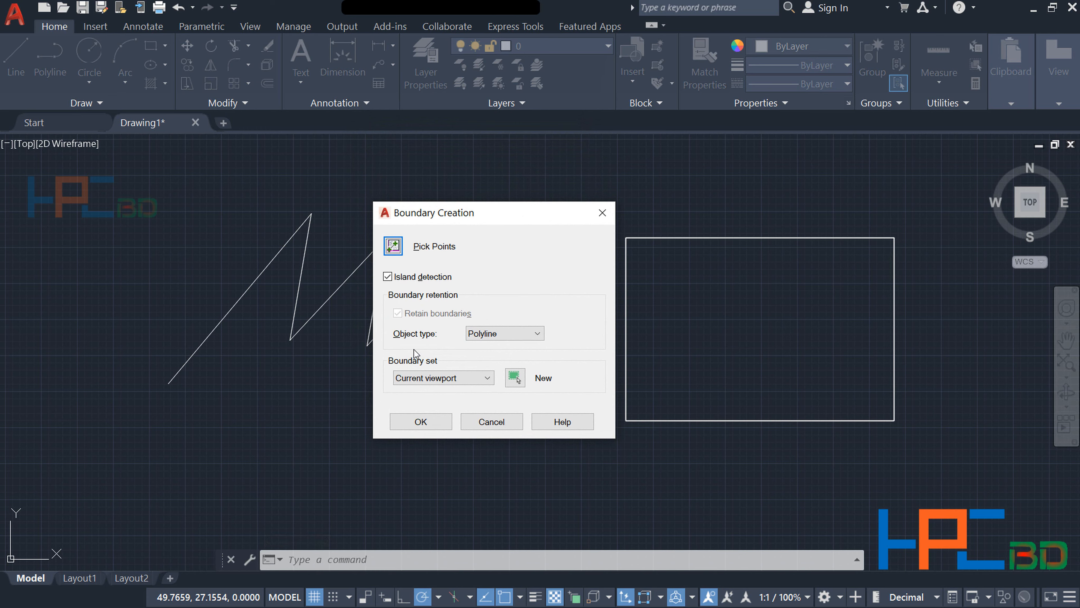
click(490, 337)
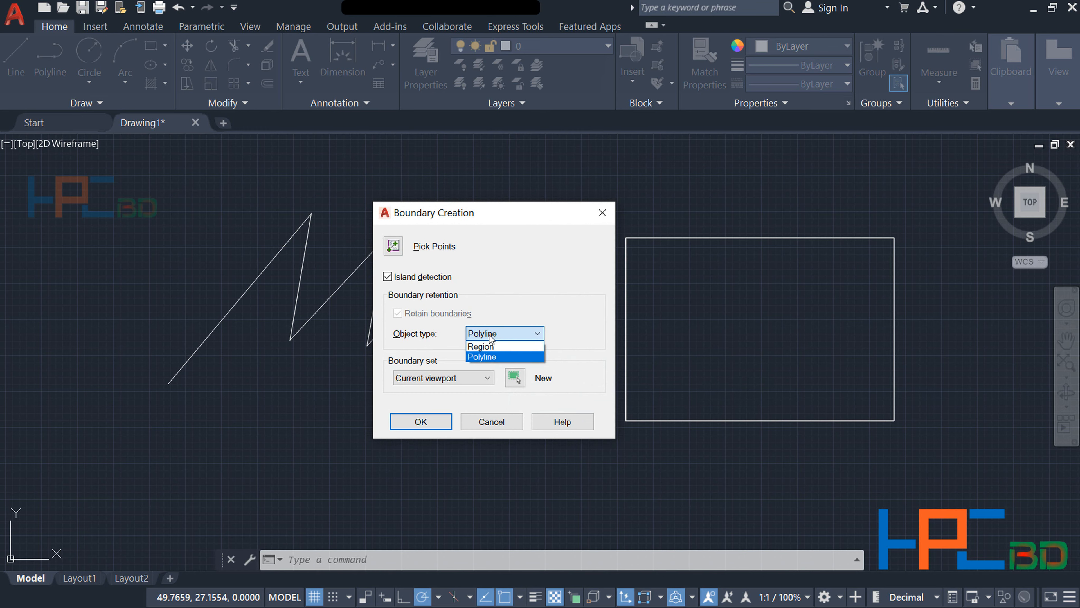
click(480, 357)
click(393, 246)
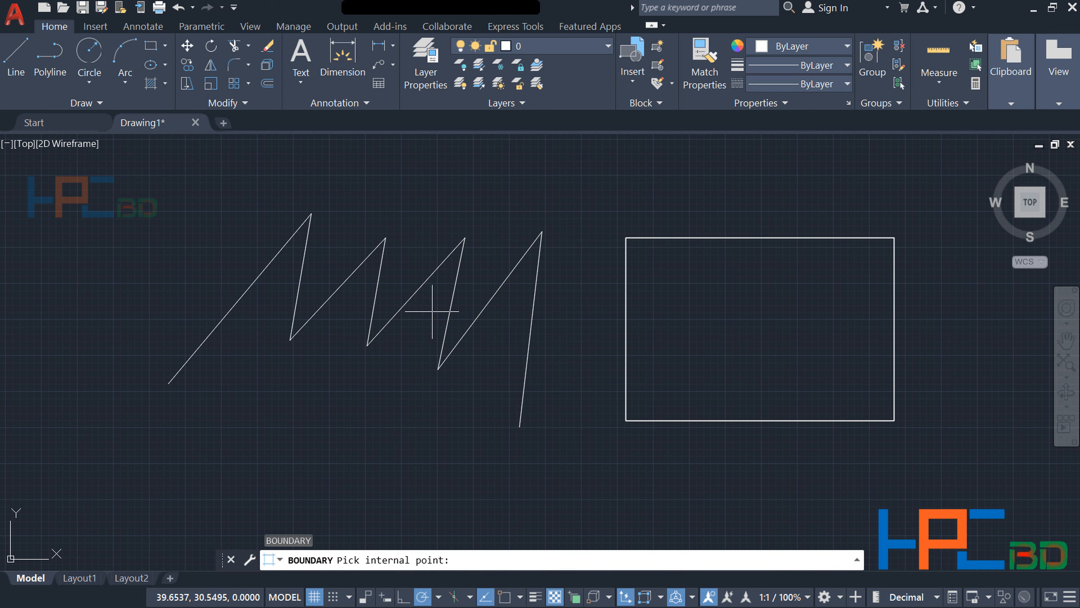
click(347, 309)
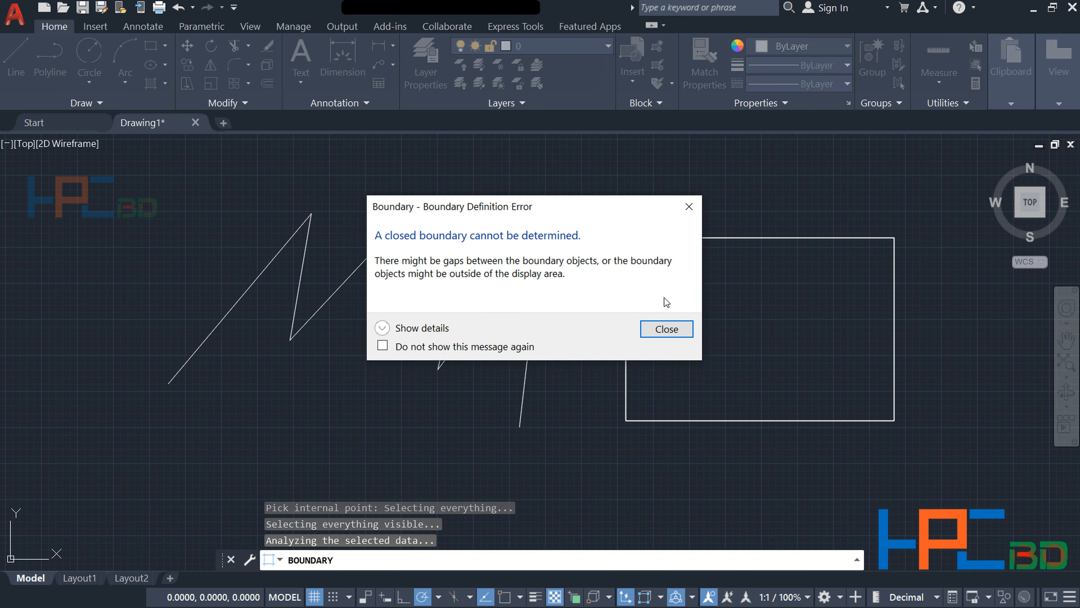
click(680, 332)
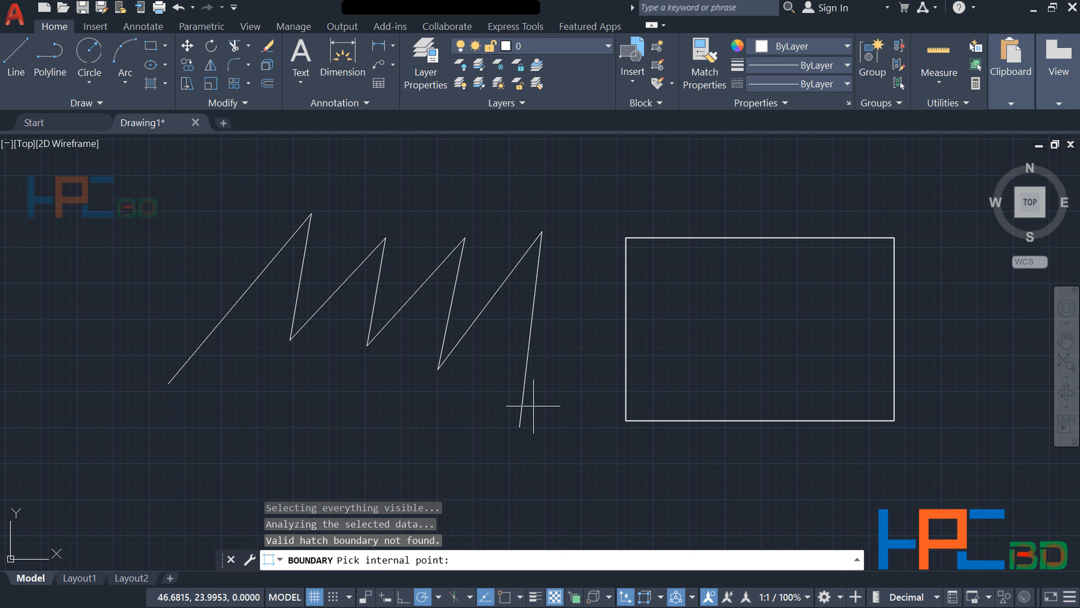
key(Escape)
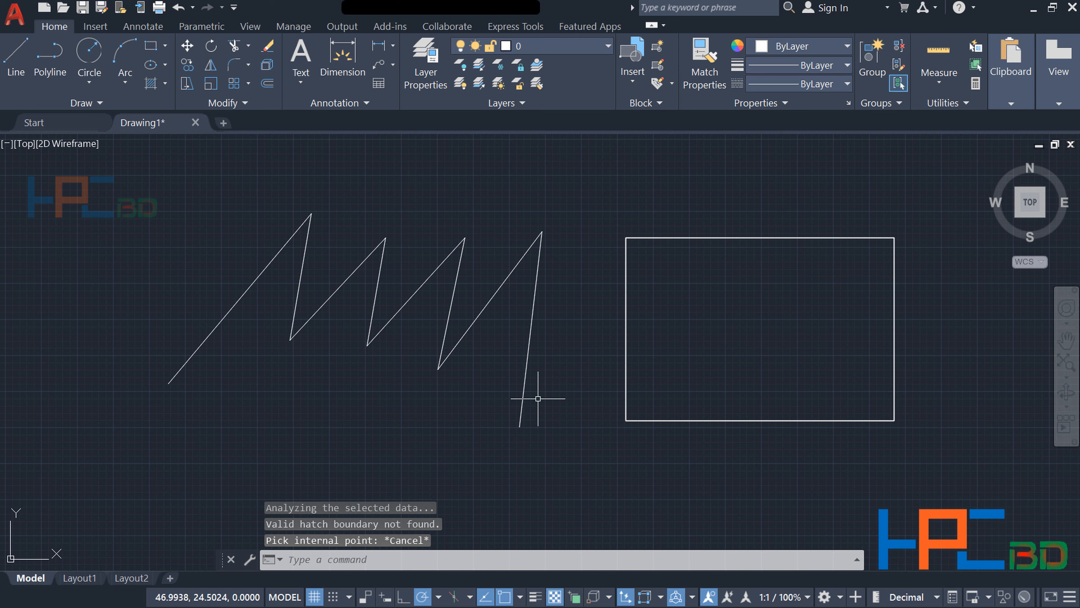
Close the open zigzag with a line from its lower-right endpoint to its lower-left endpoint.
text(L)
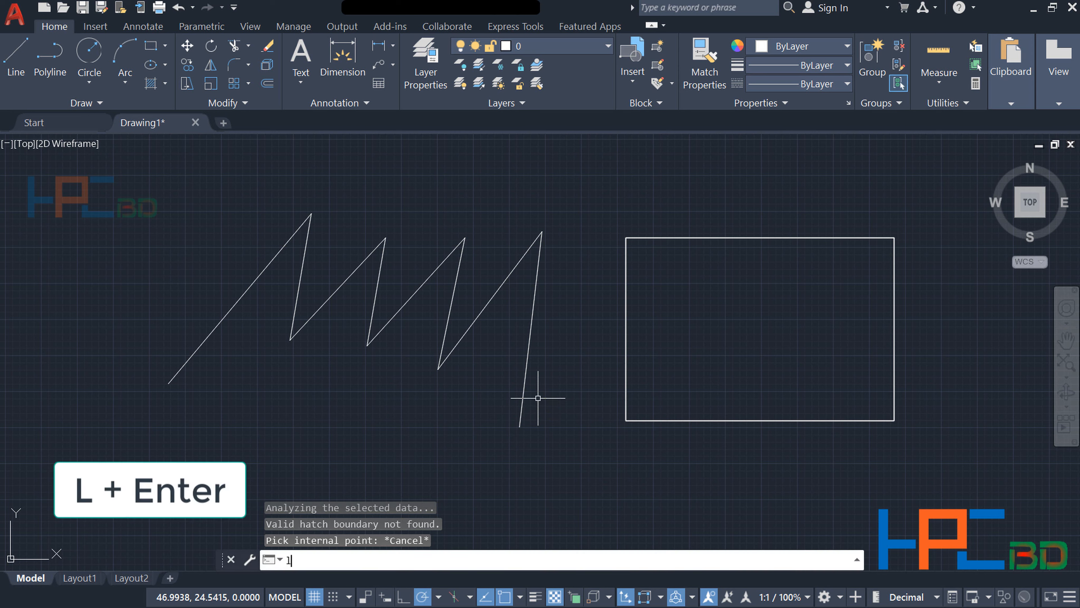
key(Return)
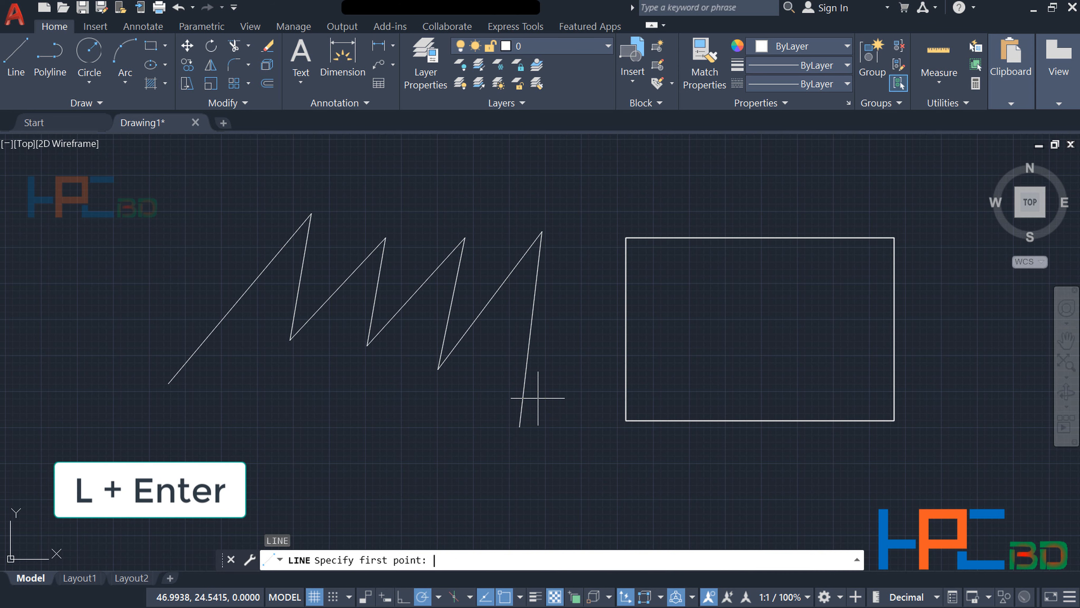
click(518, 425)
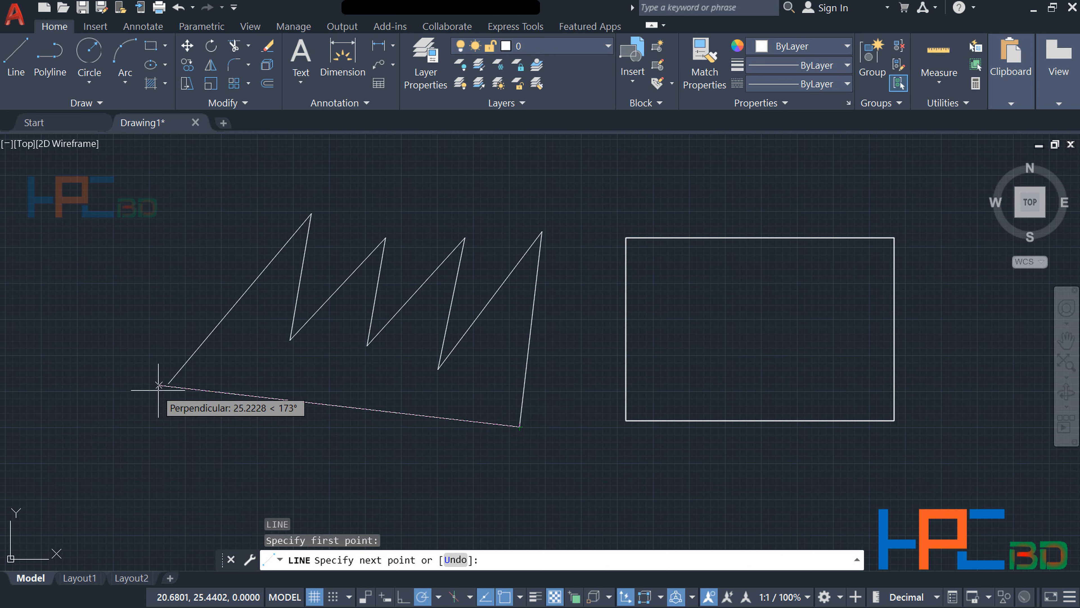
click(168, 383)
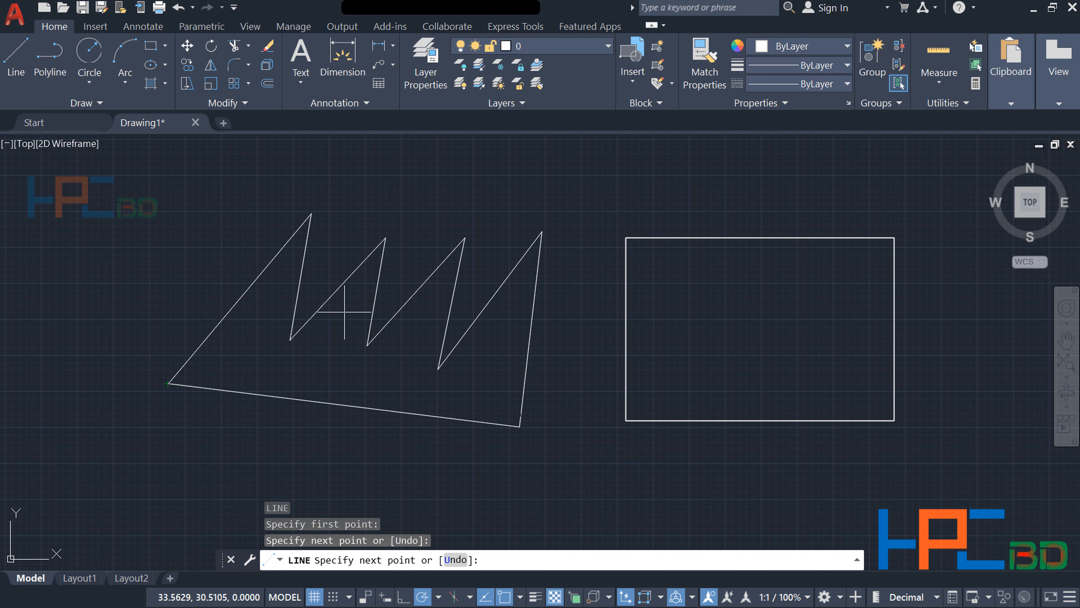
key(Return)
key(Escape)
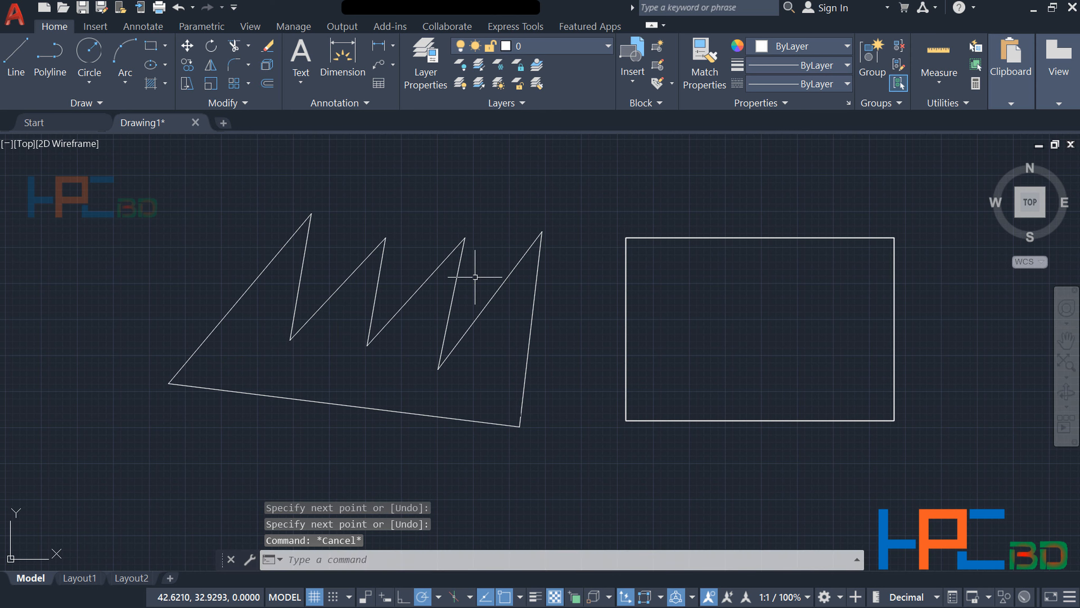
Create a polyline boundary from a point inside the closed zigzag with the Boundary command, keeping island detection on.
text(BO)
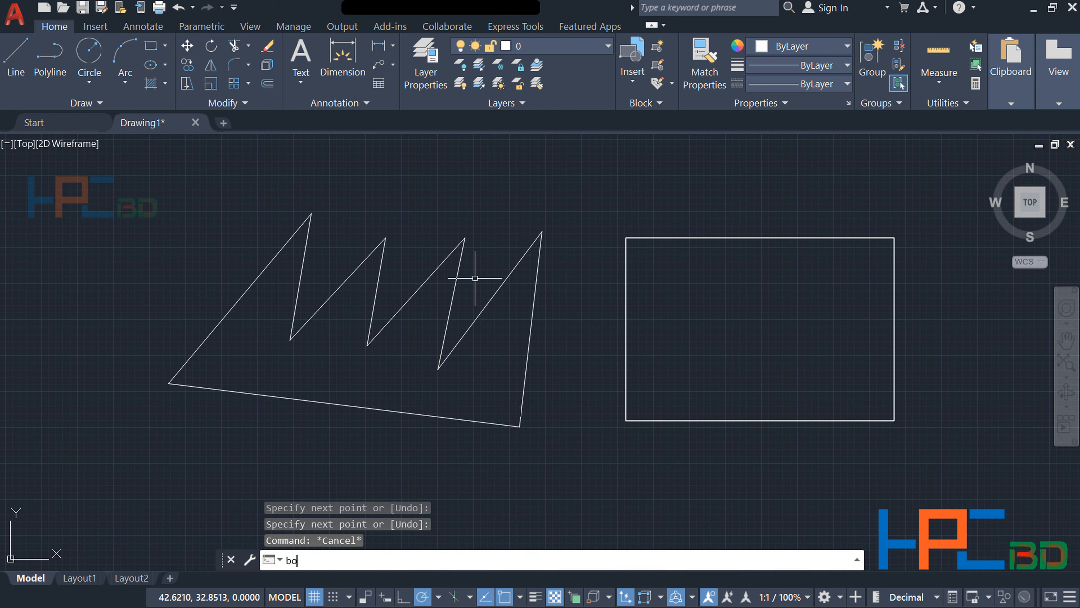
key(Return)
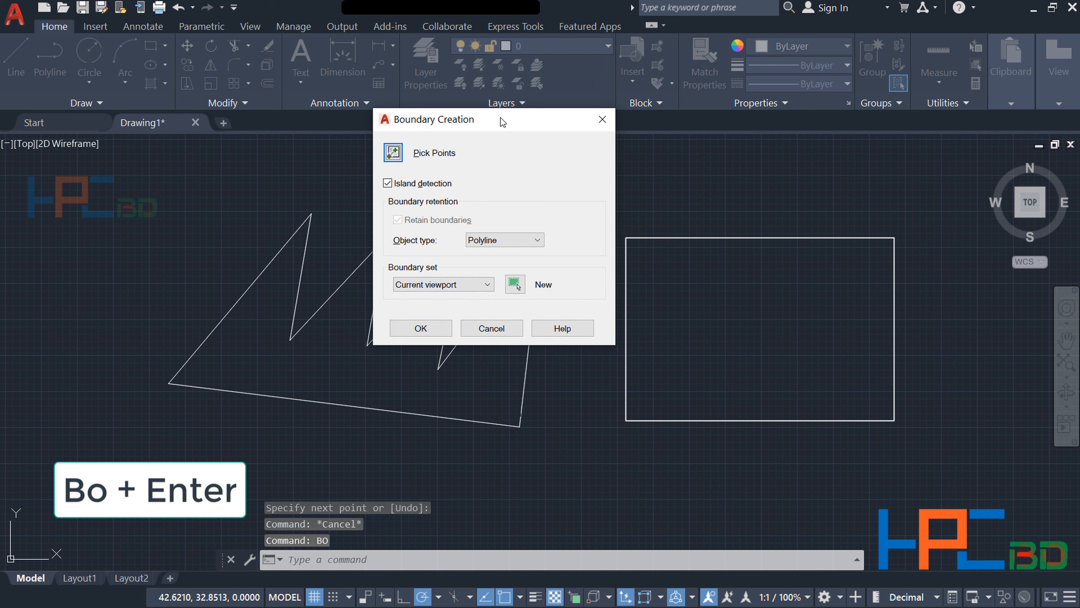
drag(503, 118, 416, 198)
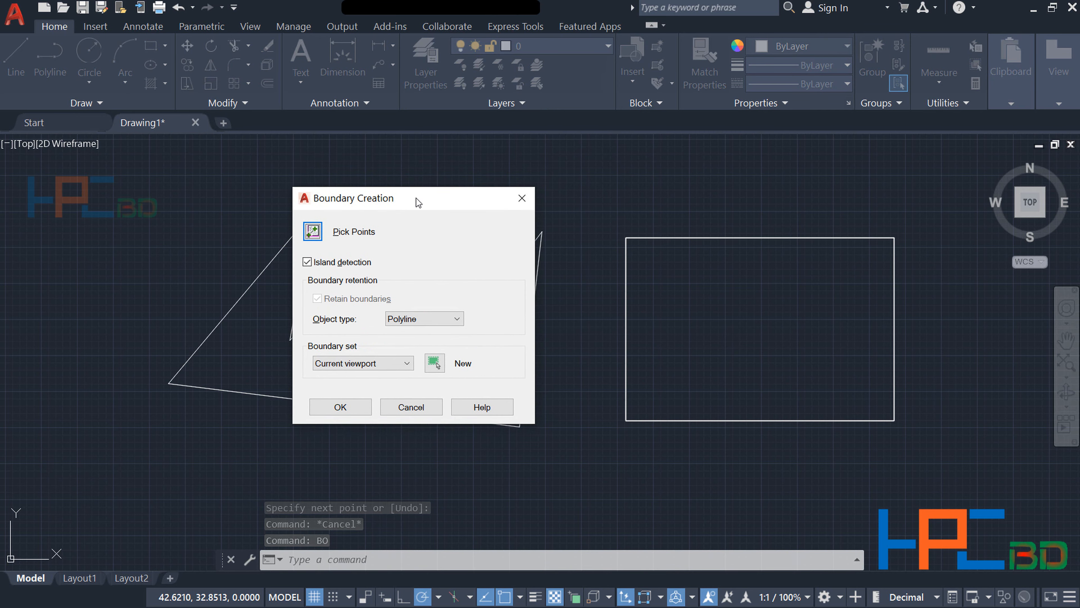
click(421, 322)
click(420, 322)
click(313, 231)
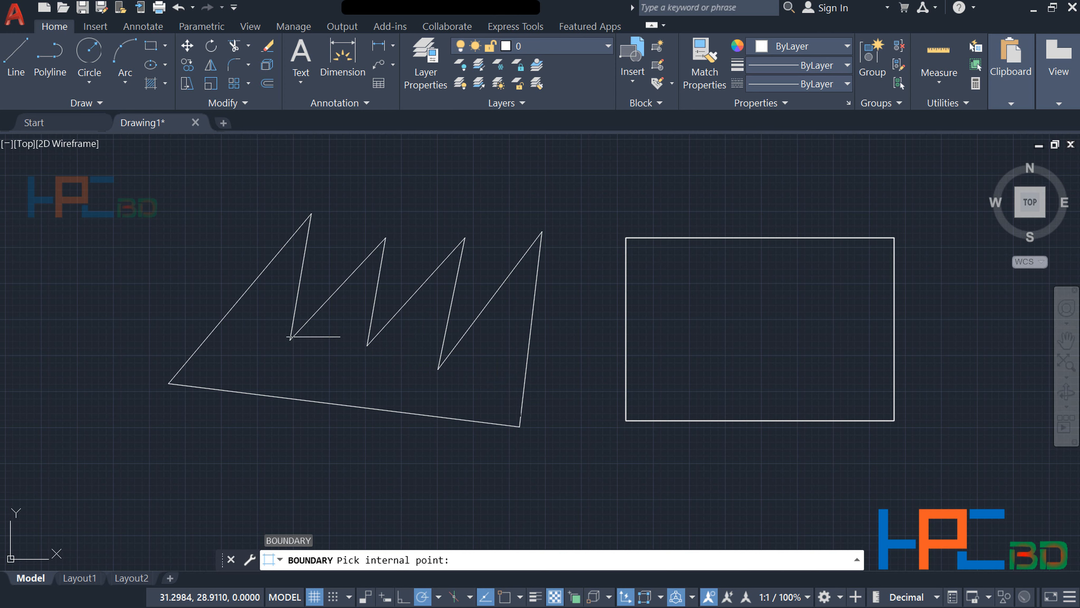
click(341, 365)
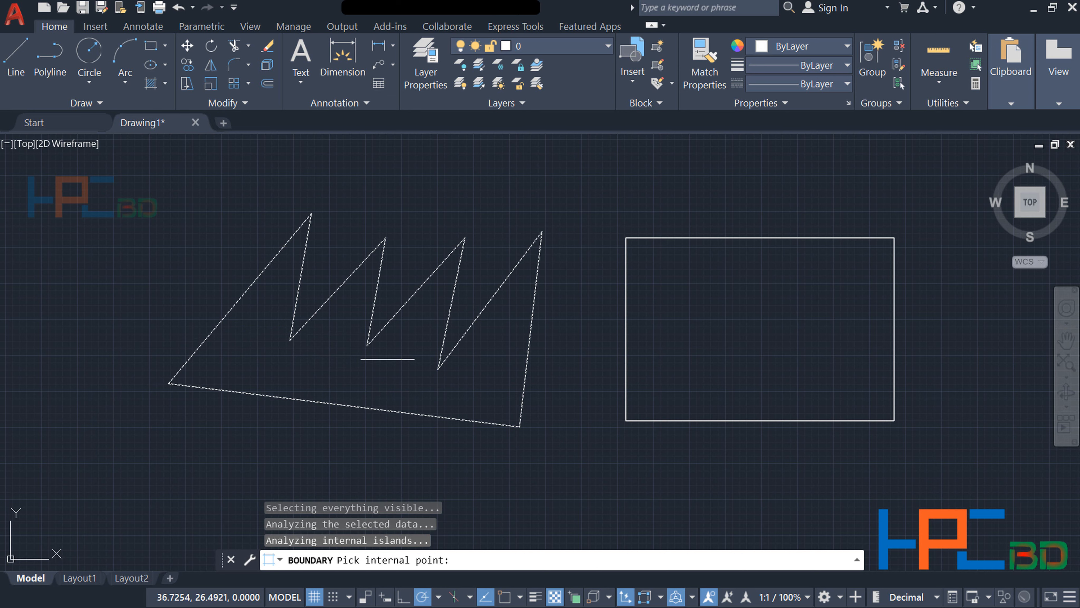
key(Return)
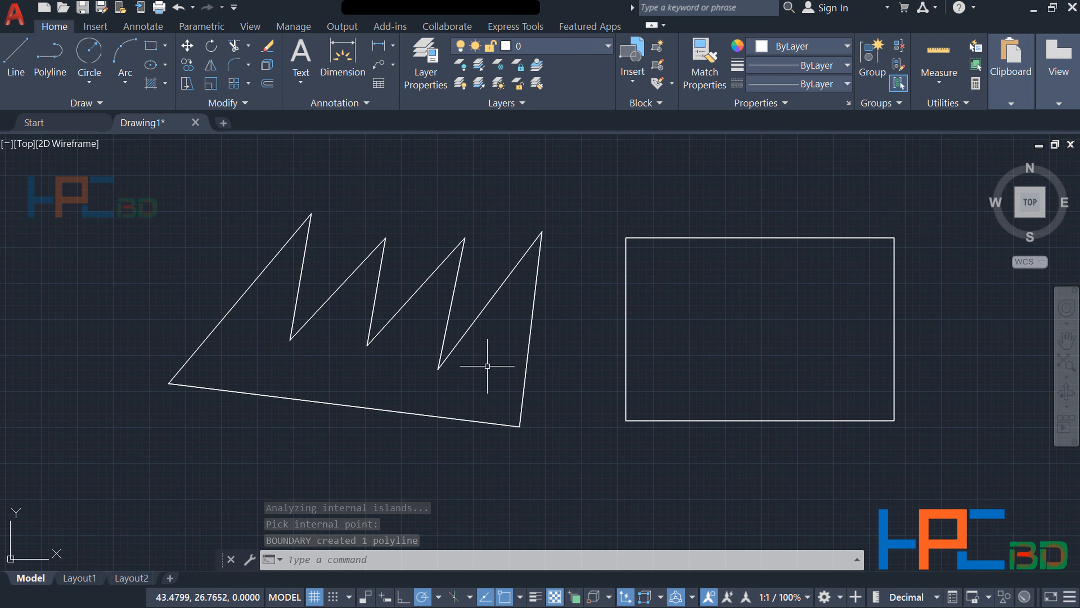
Draw a circle with a radius of about 17.9 in the empty area to the right of the rectangles.
scroll(489, 364, down, 4)
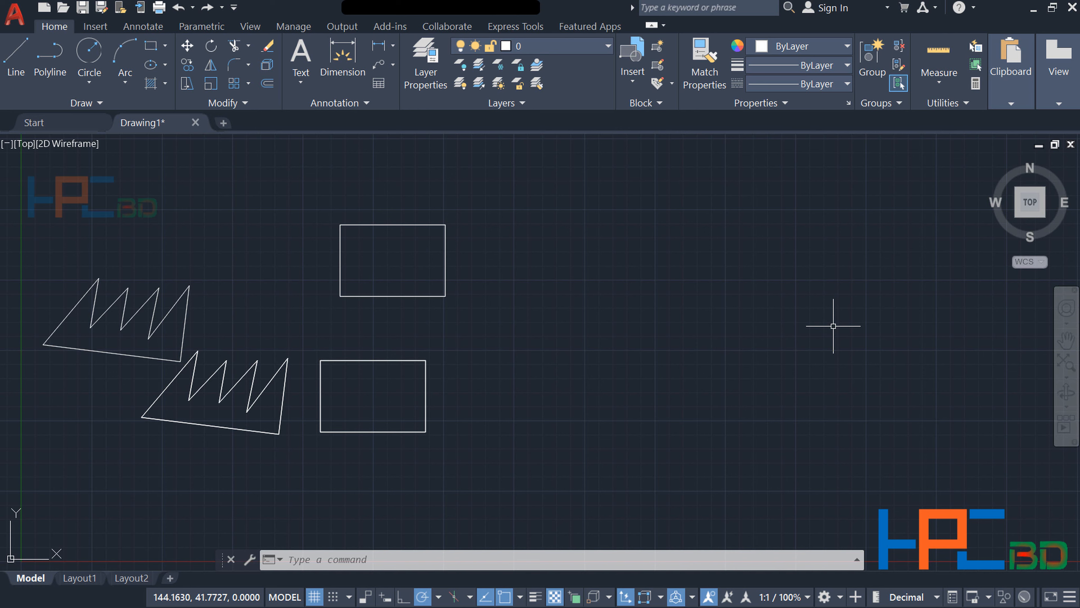
text(c)
key(Return)
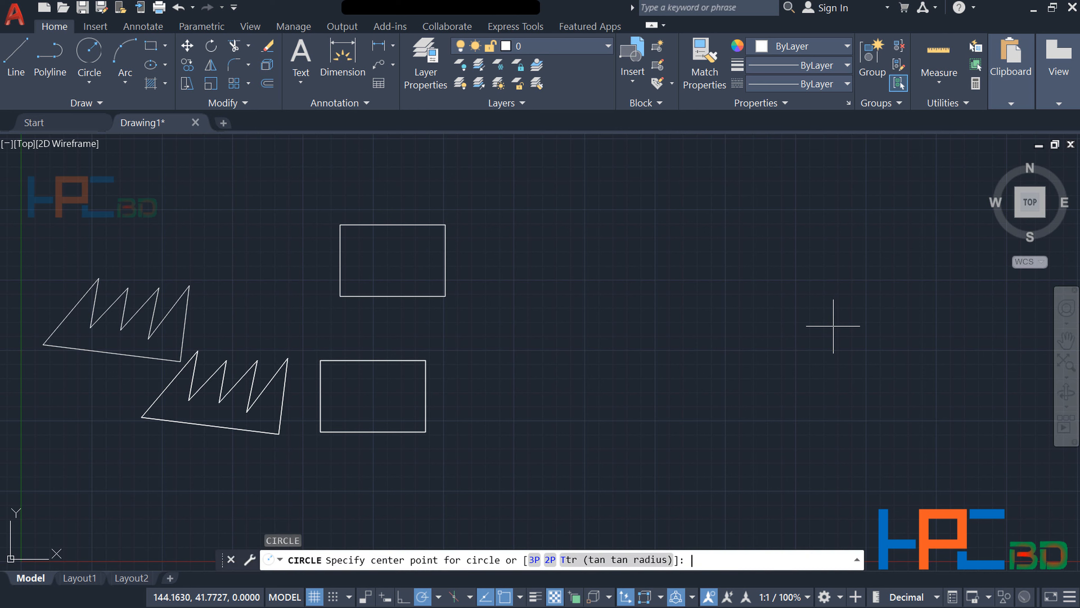
click(633, 332)
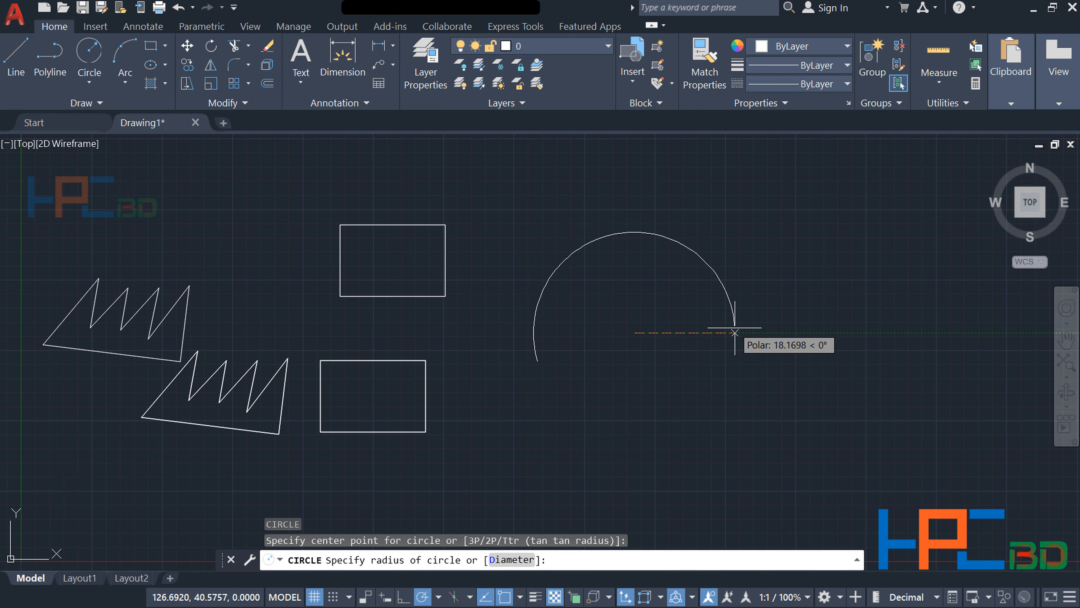
click(733, 321)
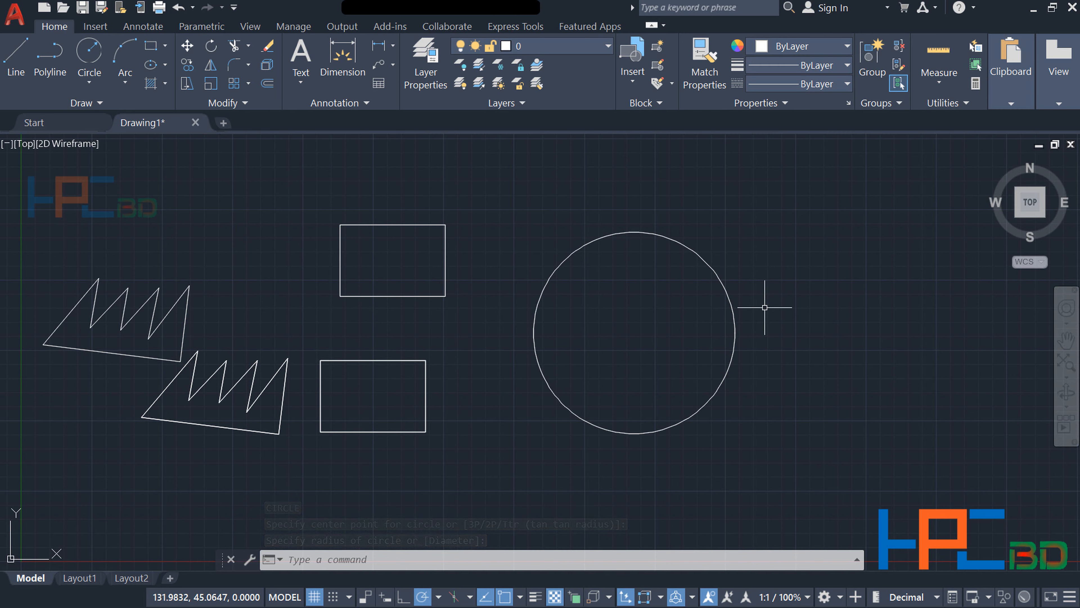
Draw a small circle centred on the top quadrant point of the large circle.
key(Return)
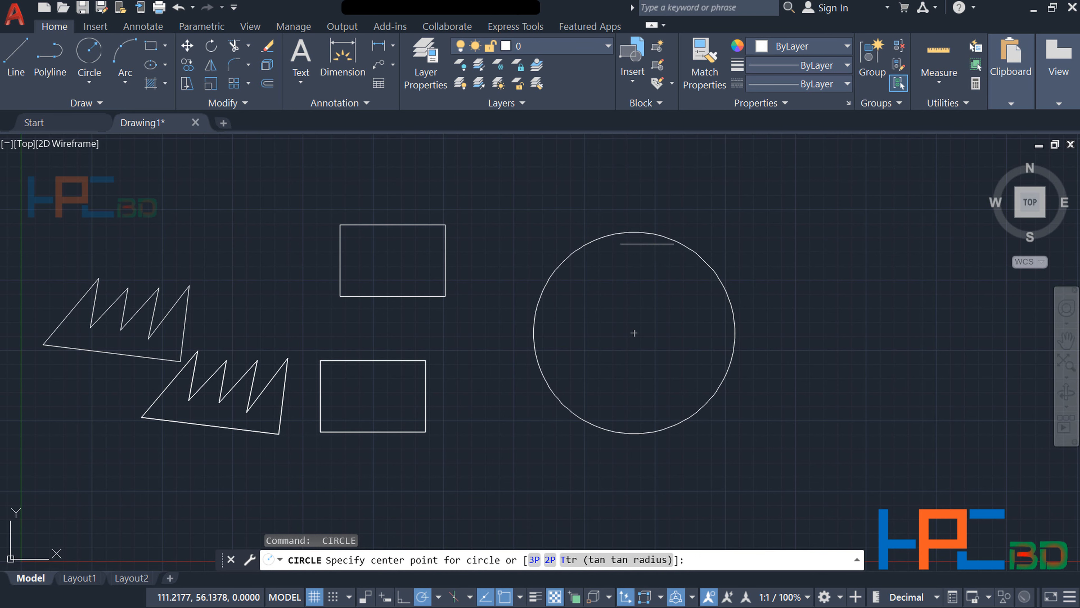
click(634, 232)
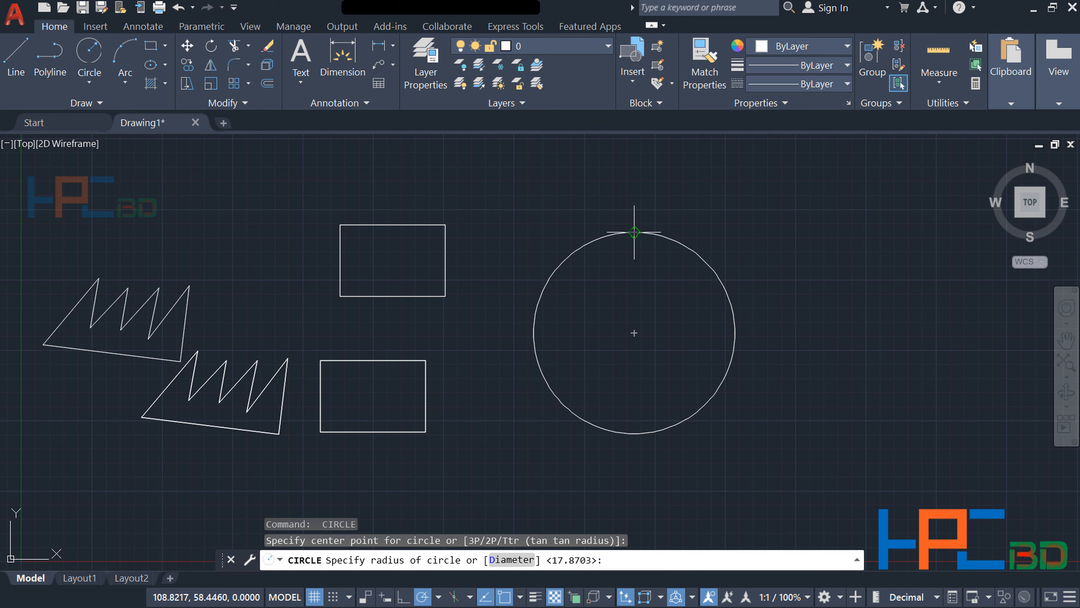
click(646, 220)
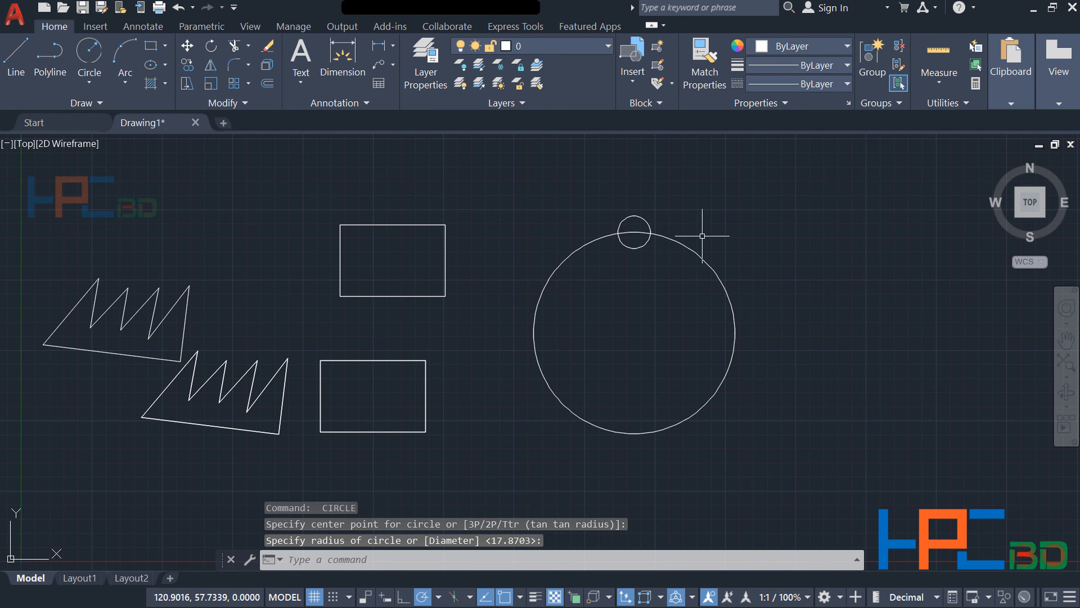
key(Escape)
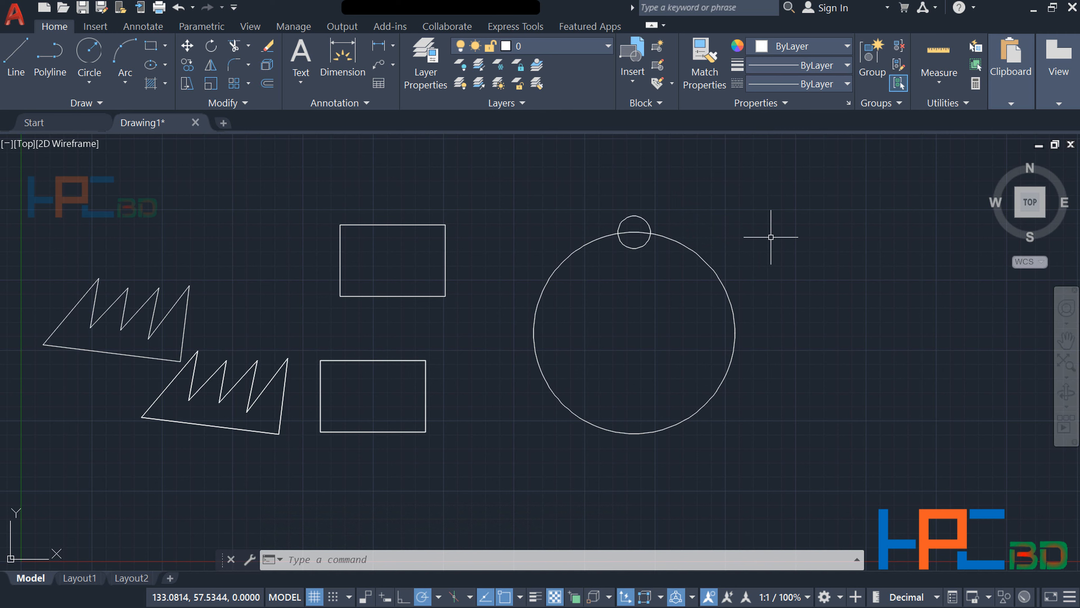
Create a polar array of the small circle around the large circle's centre.
text(ar)
key(Return)
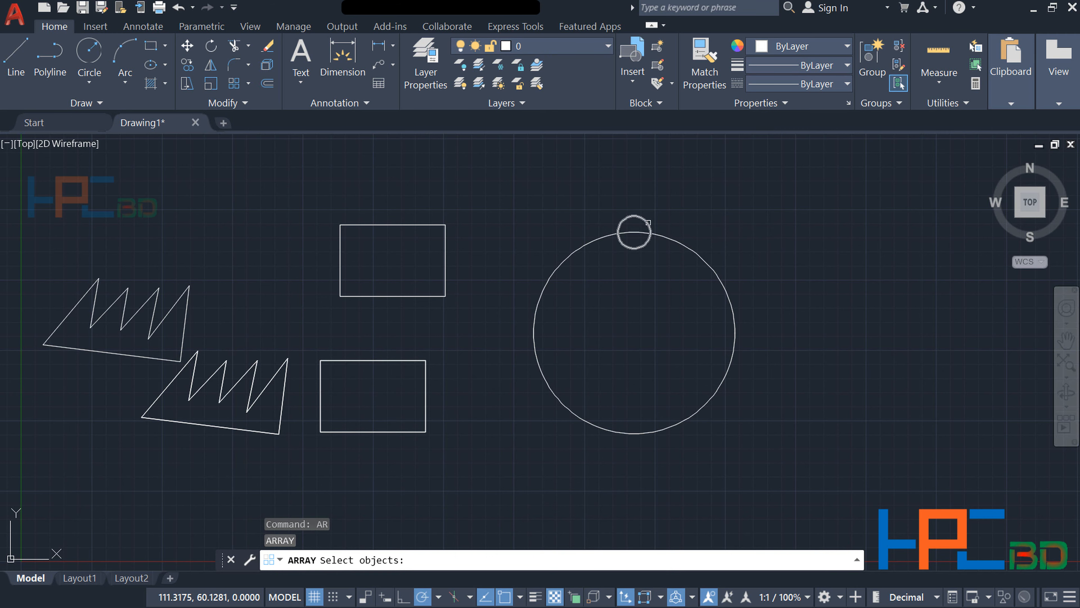
click(648, 223)
key(Return)
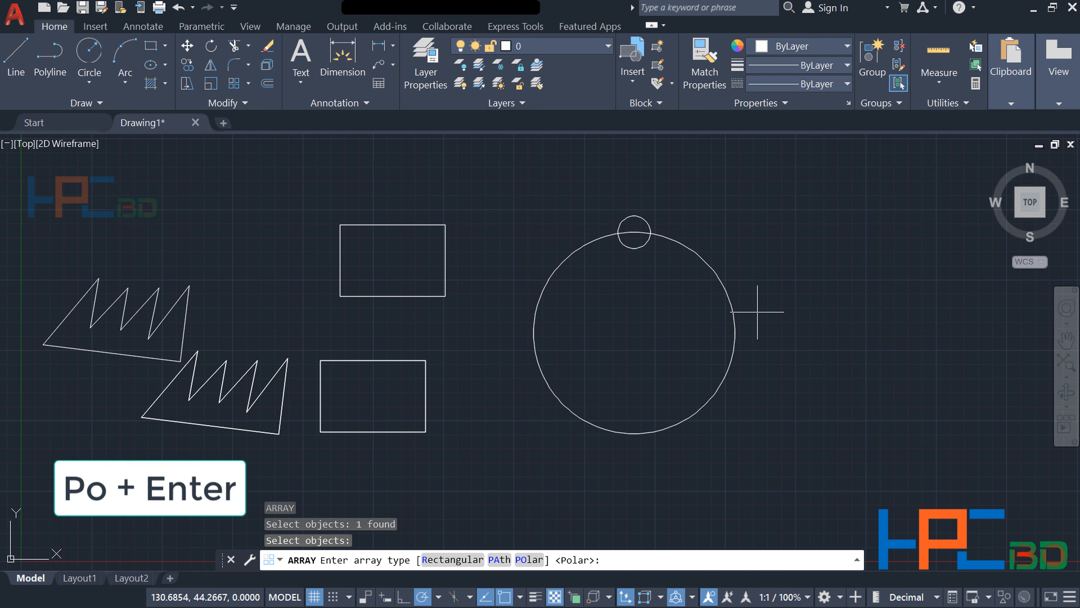
key(Return)
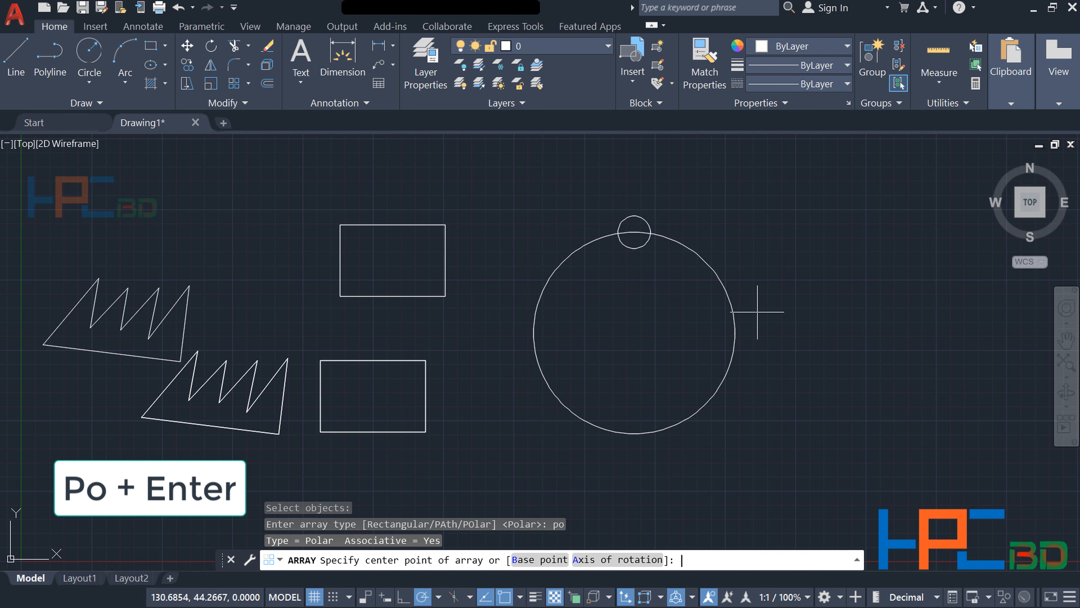
click(634, 332)
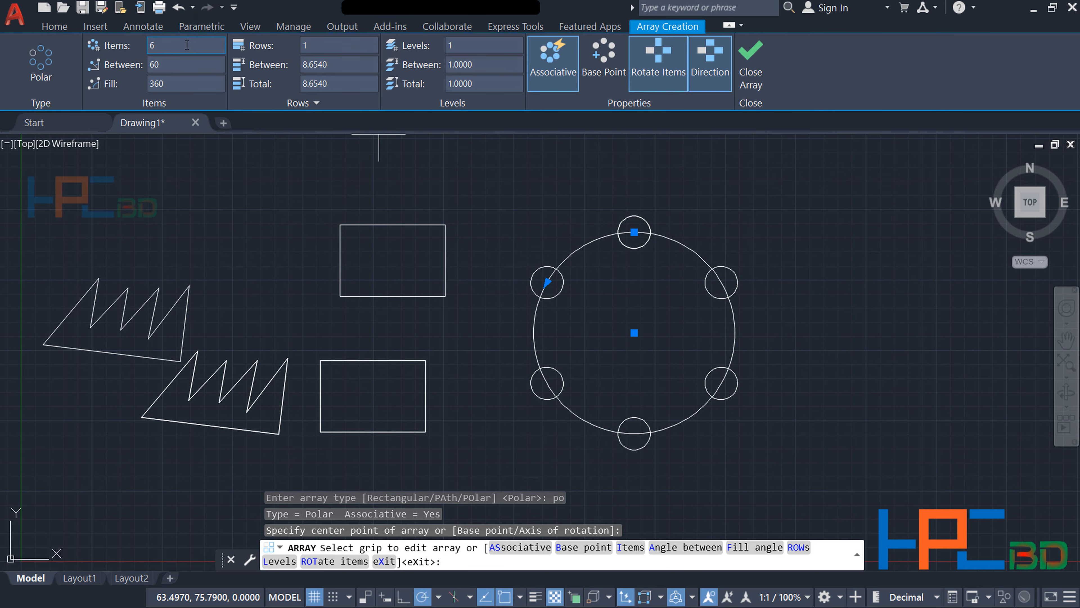
Set the polar array's item count to 15 and finish the array.
click(187, 45)
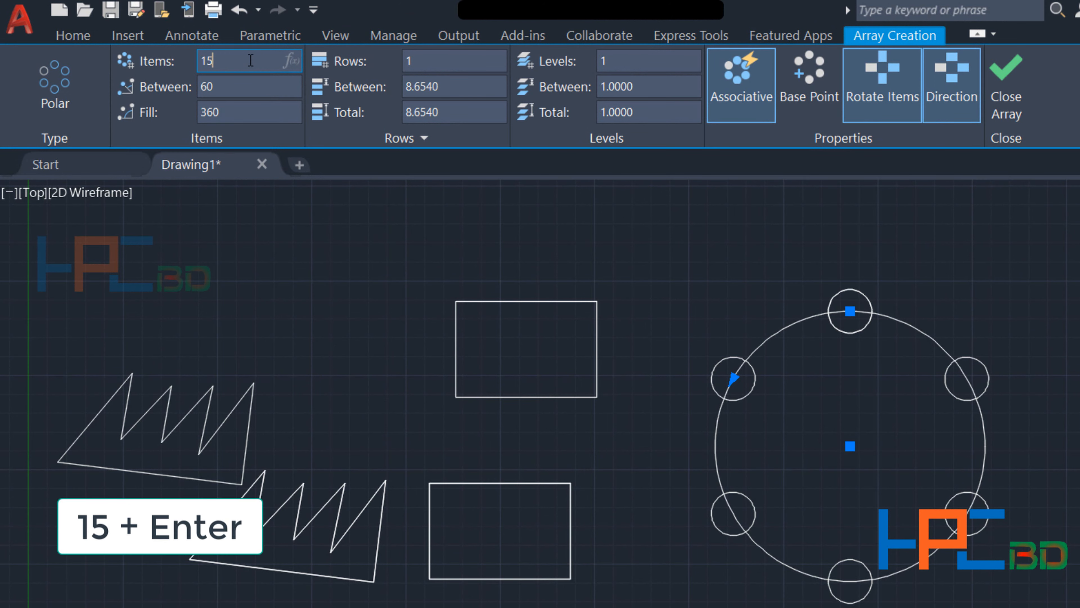
key(Return)
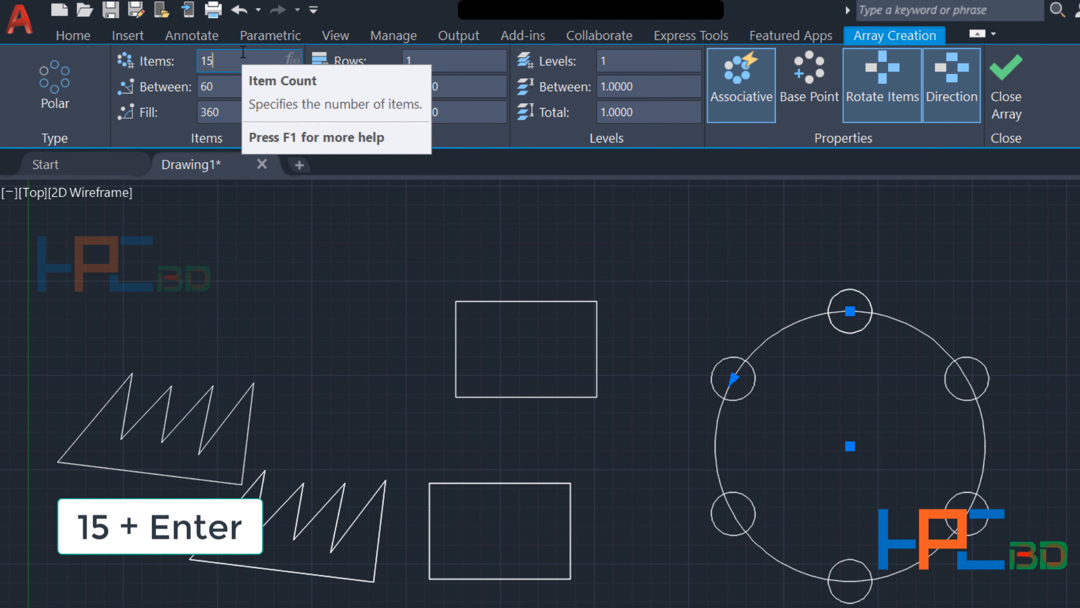
key(Return)
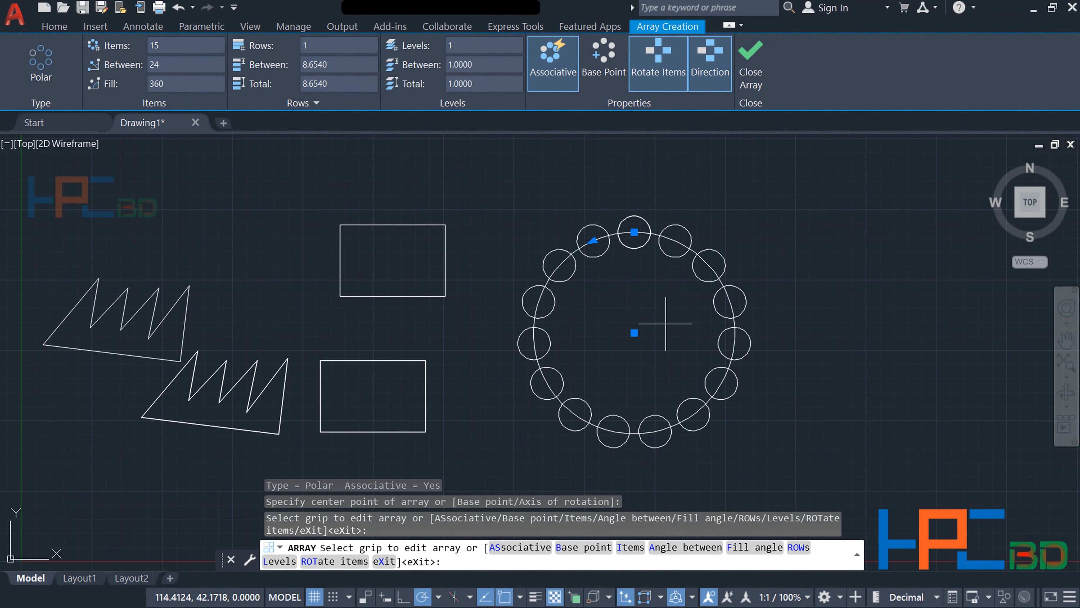
click(750, 50)
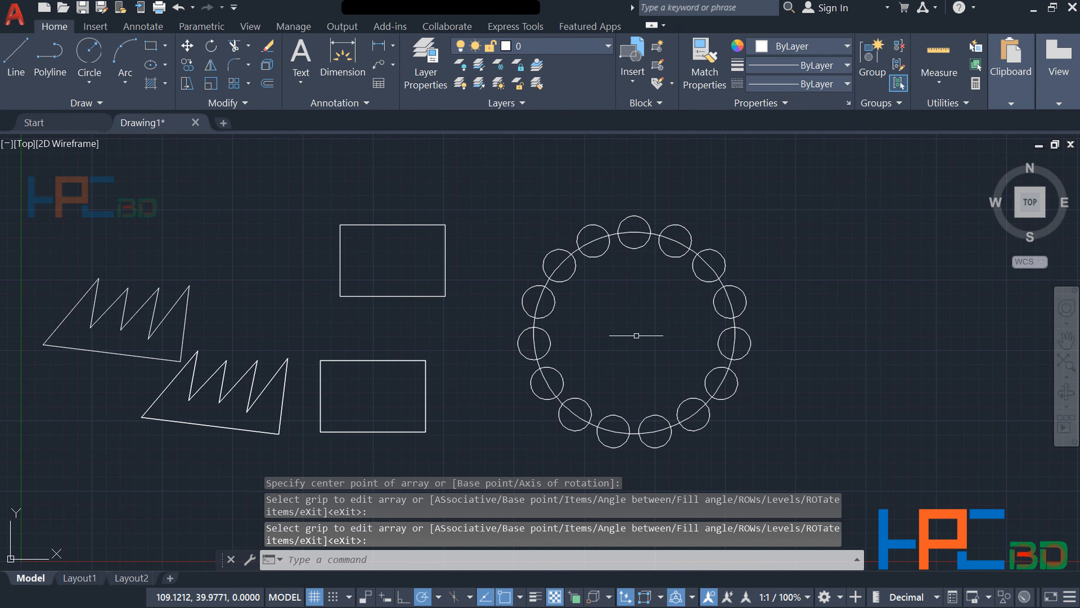
Create a boundary of object type Region from a point inside the large circle, within the ring of small circles.
middle_drag(632, 326, 603, 299)
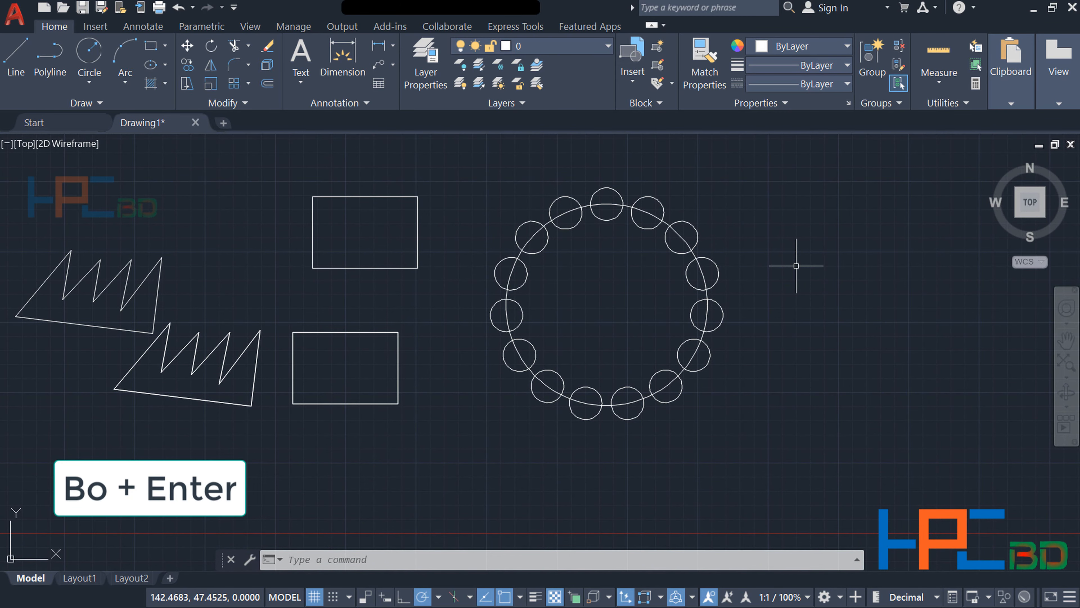
text(bo)
key(Return)
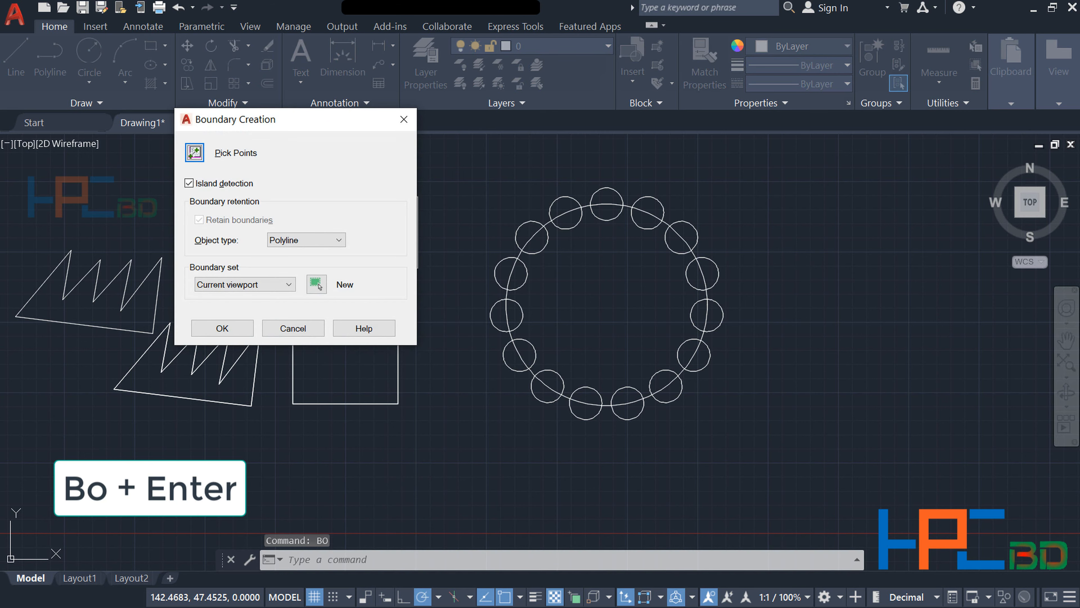
drag(343, 120, 347, 149)
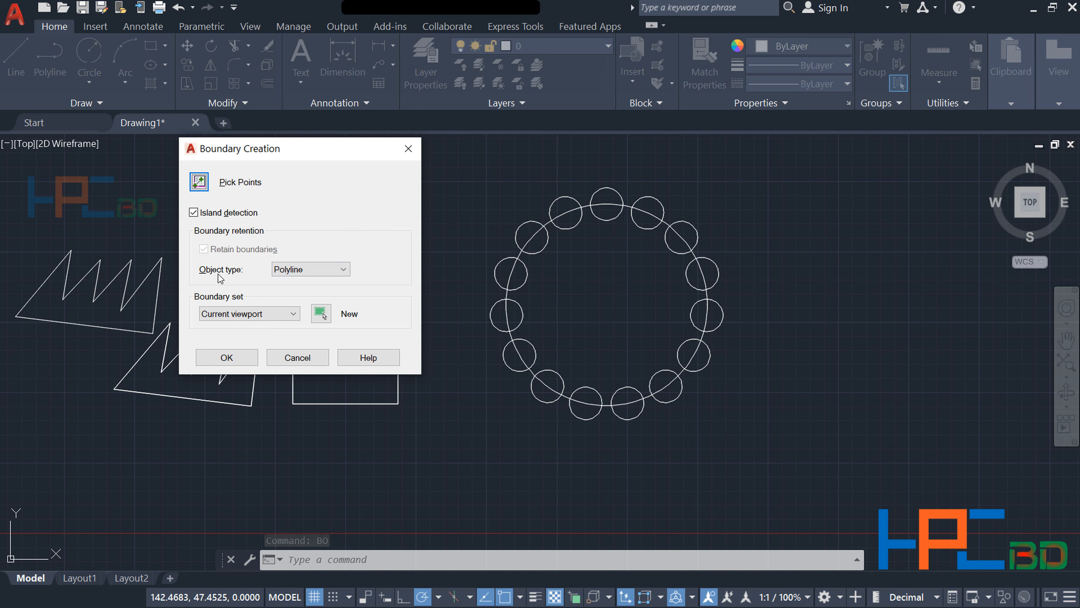
click(301, 269)
click(301, 290)
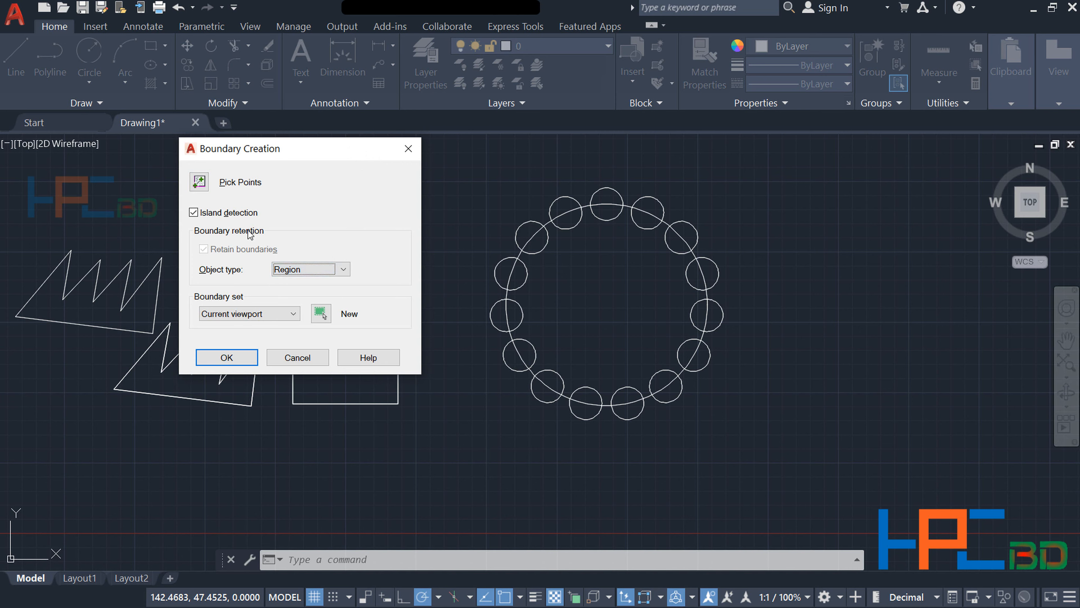
click(205, 183)
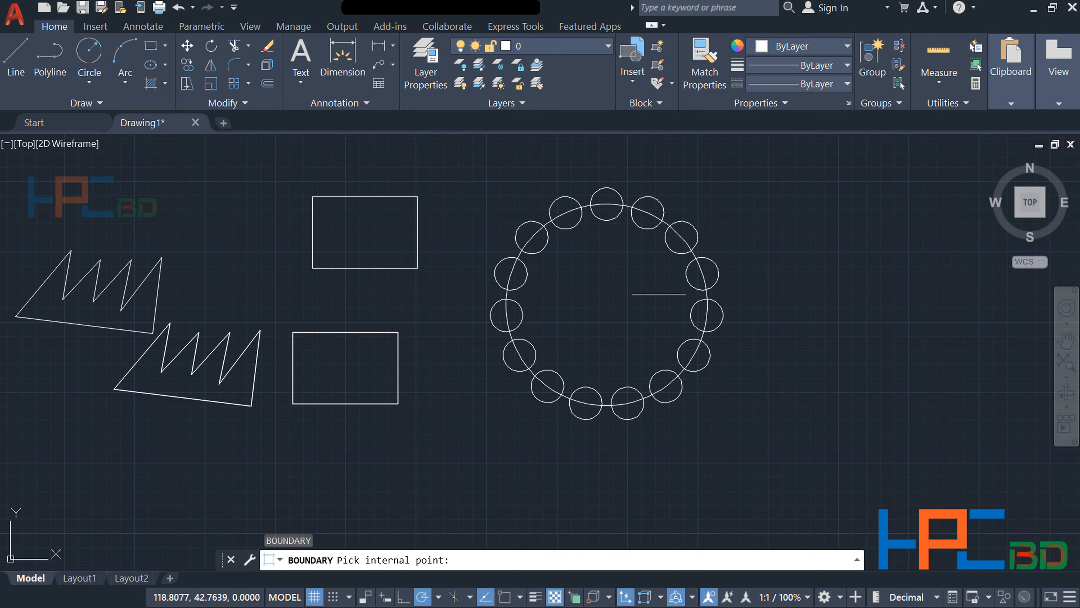
click(610, 300)
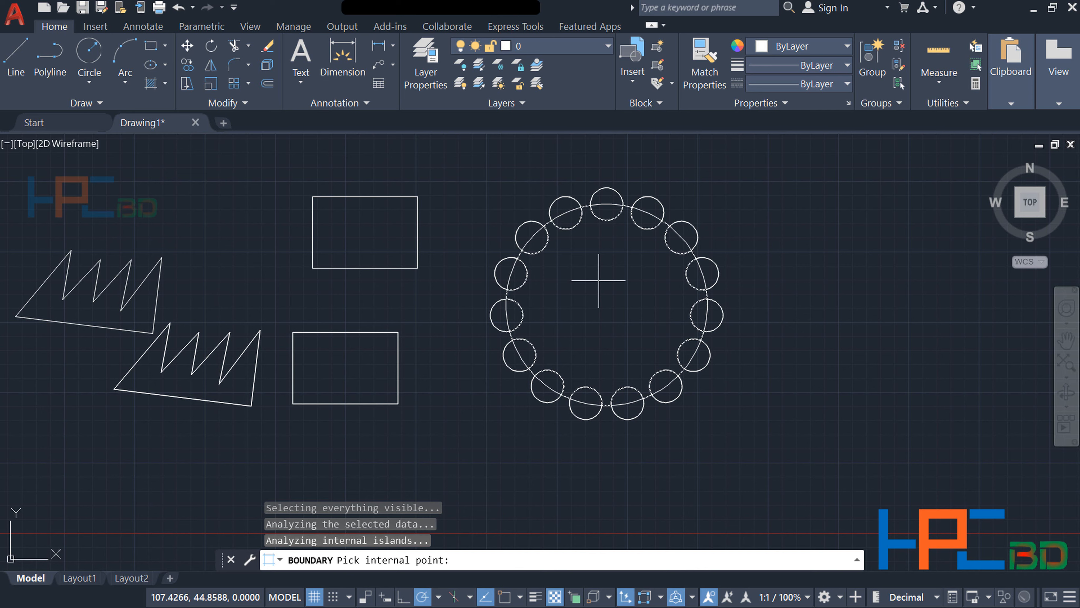
key(Return)
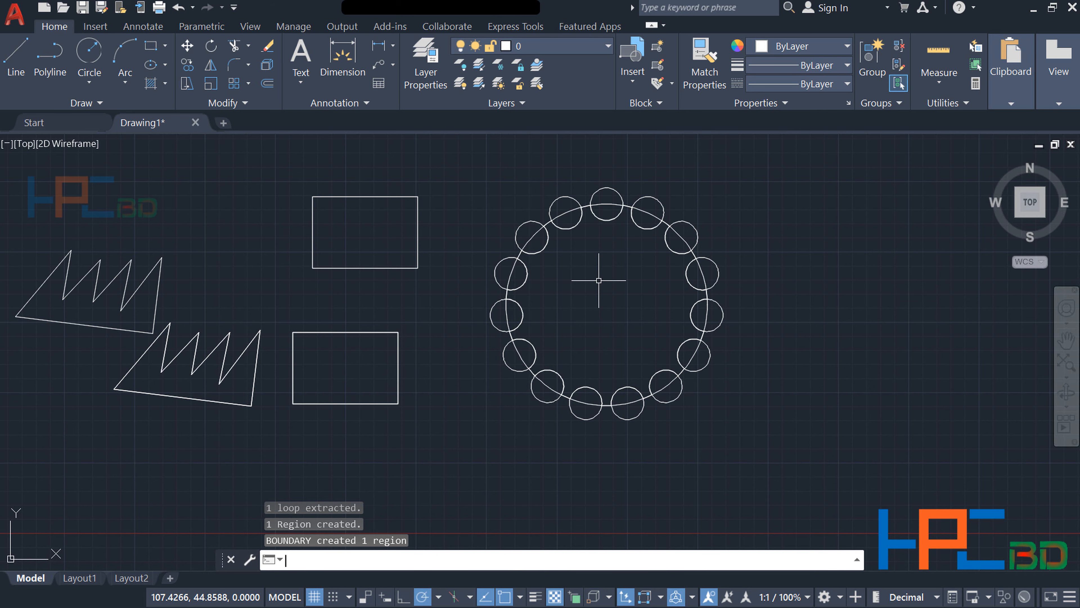
key(Escape)
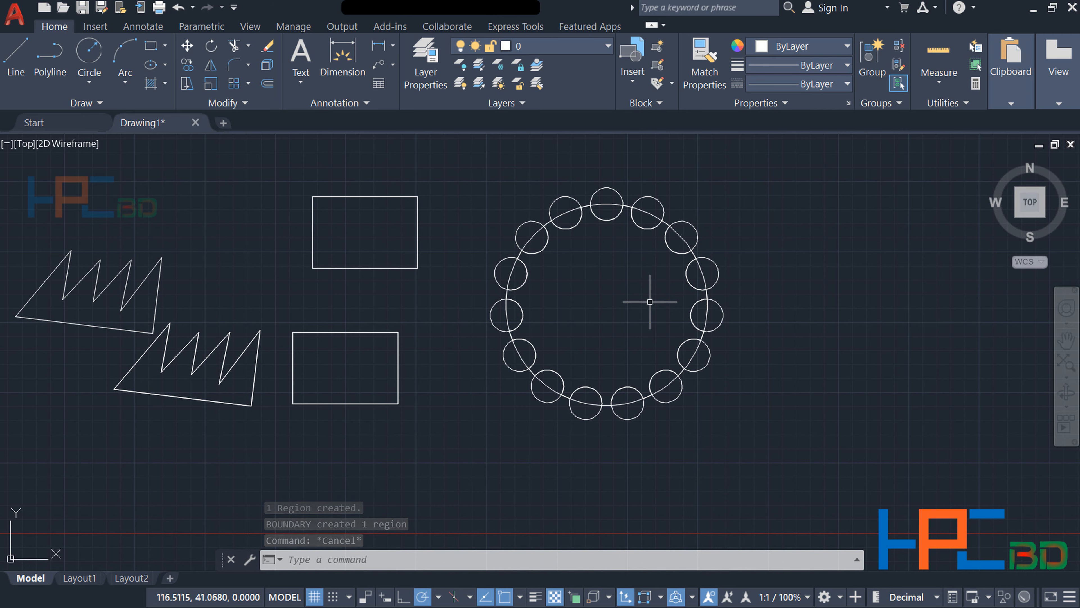
Move the large circle, its arrayed small circles and the region boundary together to the empty area below and right of the rectangles.
text(m)
key(Return)
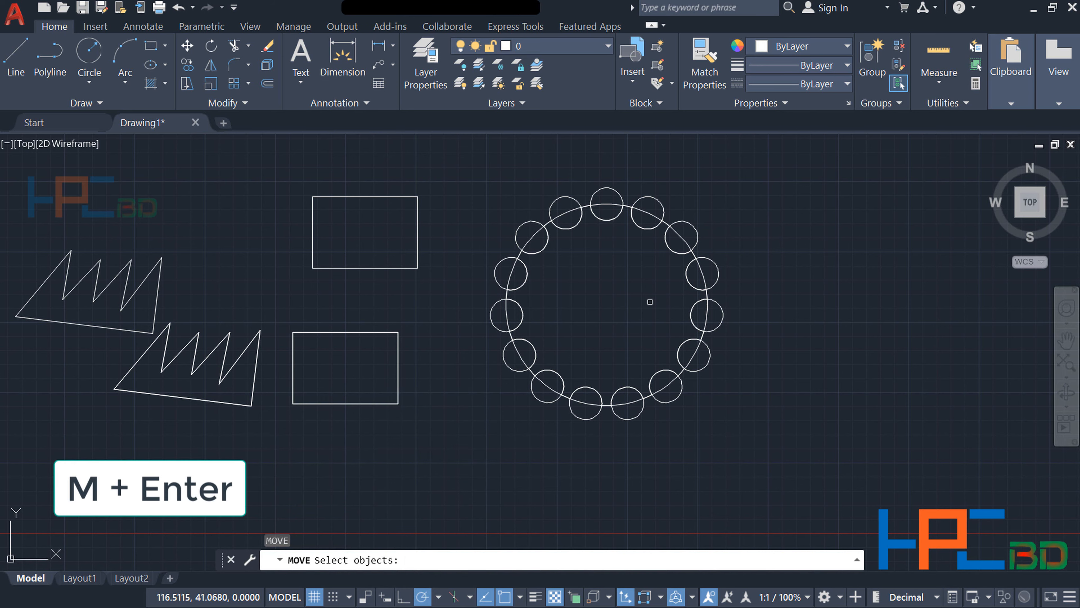
mouse_move(758, 410)
mouse_down()
mouse_move(554, 467)
mouse_move(477, 180)
mouse_move(680, 149)
mouse_move(767, 197)
mouse_move(761, 230)
mouse_up()
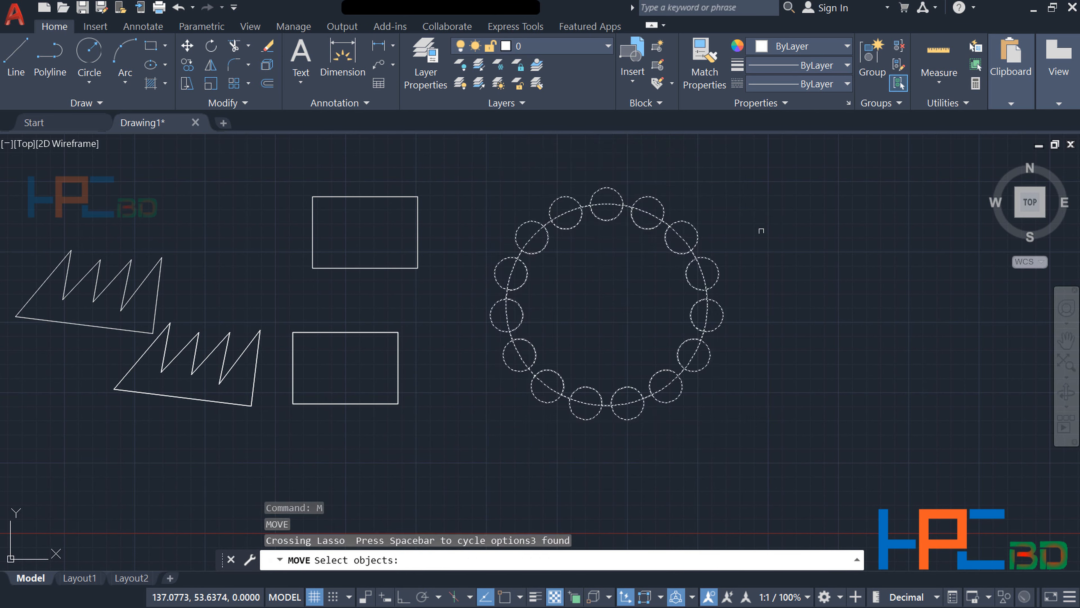
key(Return)
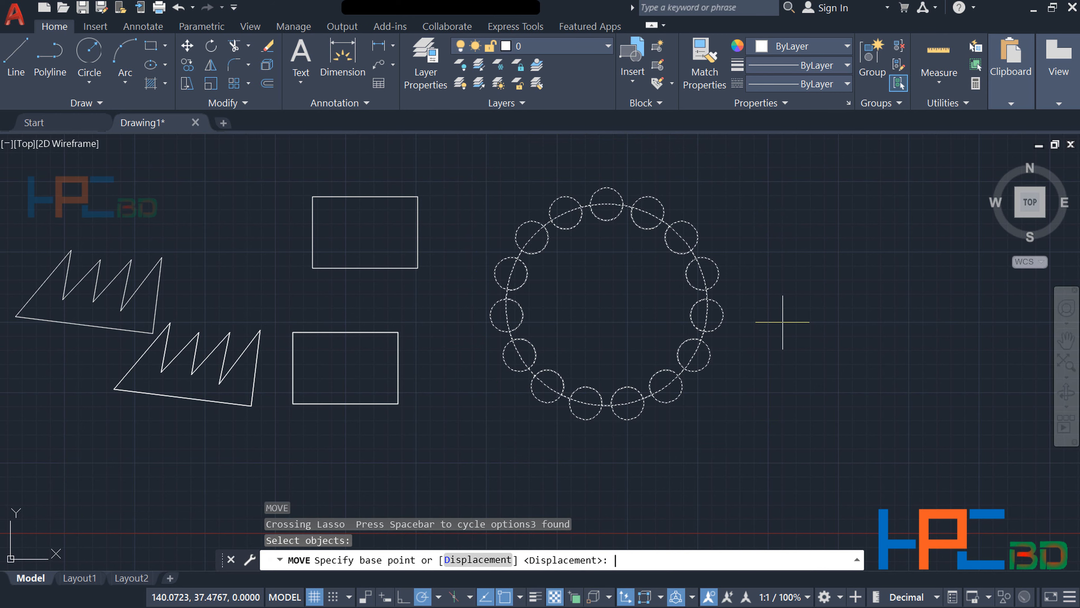
click(638, 305)
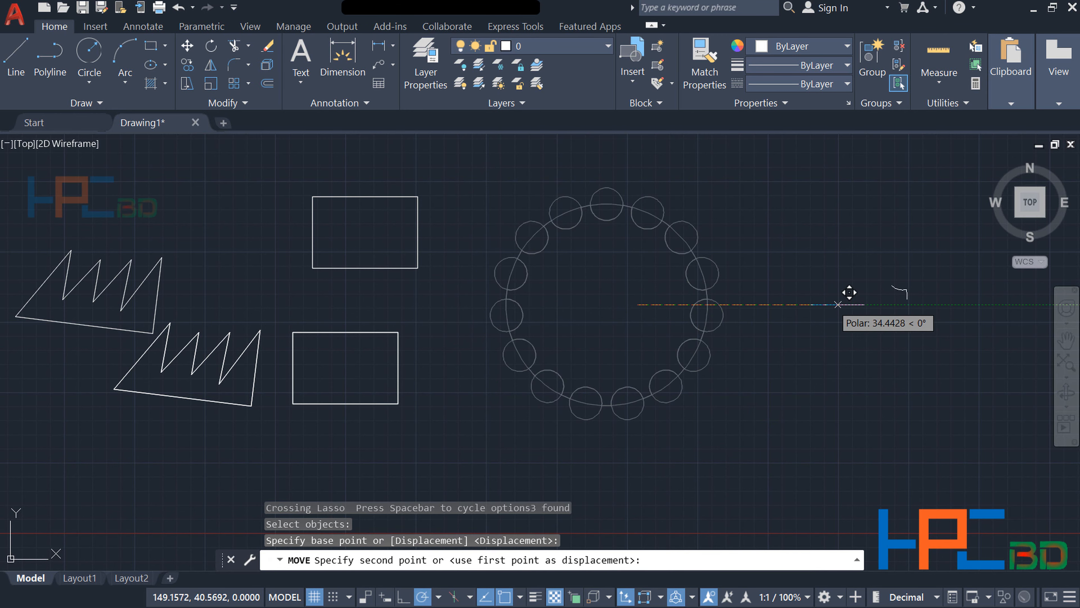
scroll(859, 309, down, 2)
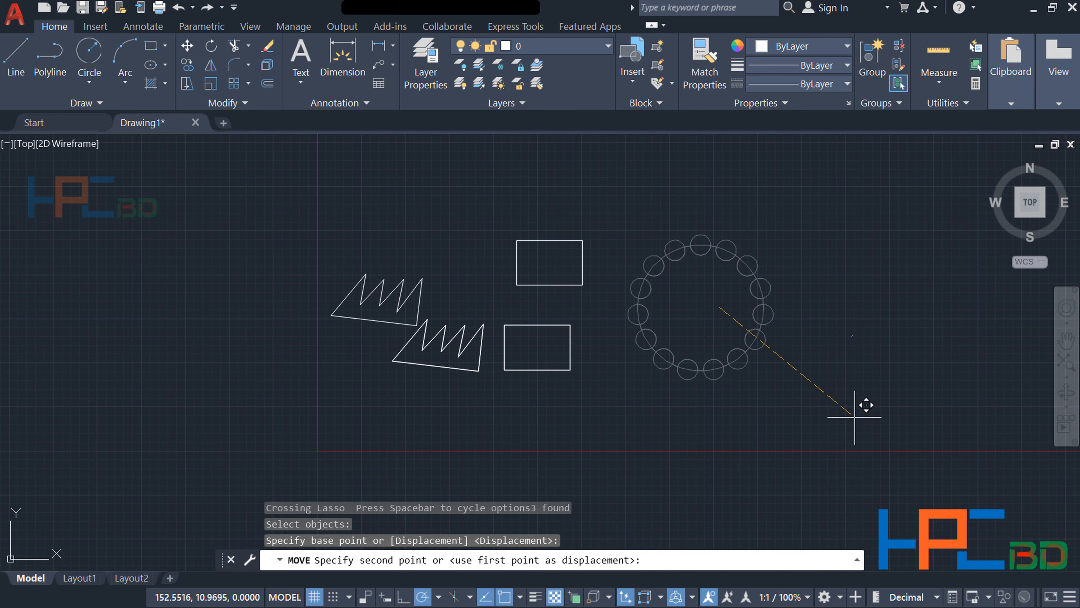
click(847, 435)
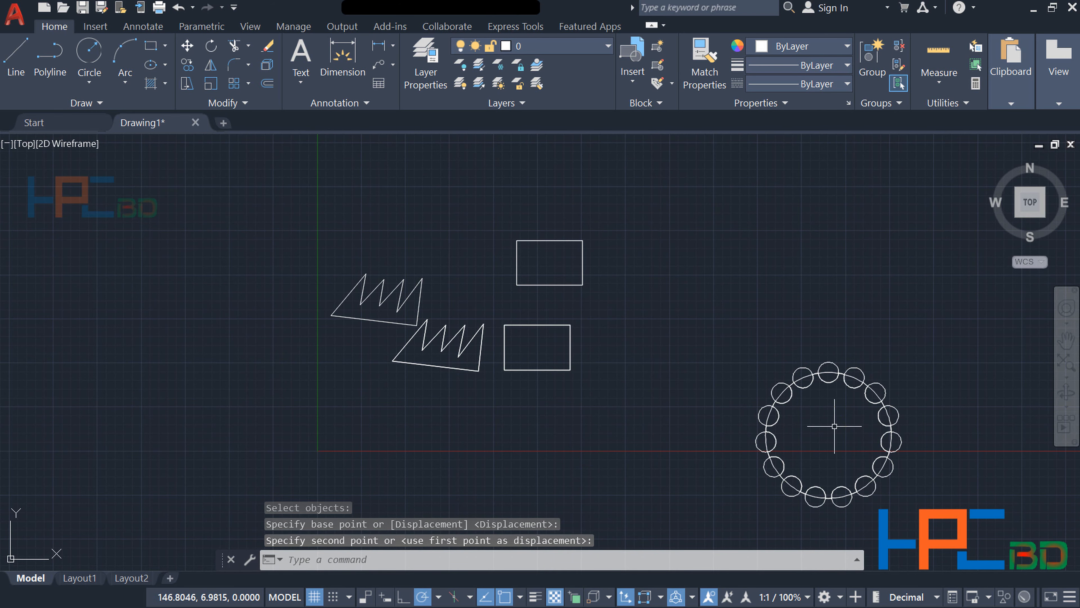
Move the large circle, the arrayed small circles and the region boundary back up, roughly level with the two rectangles.
mouse_move(822, 426)
middle_down()
mouse_move(653, 375)
mouse_move(598, 403)
middle_up()
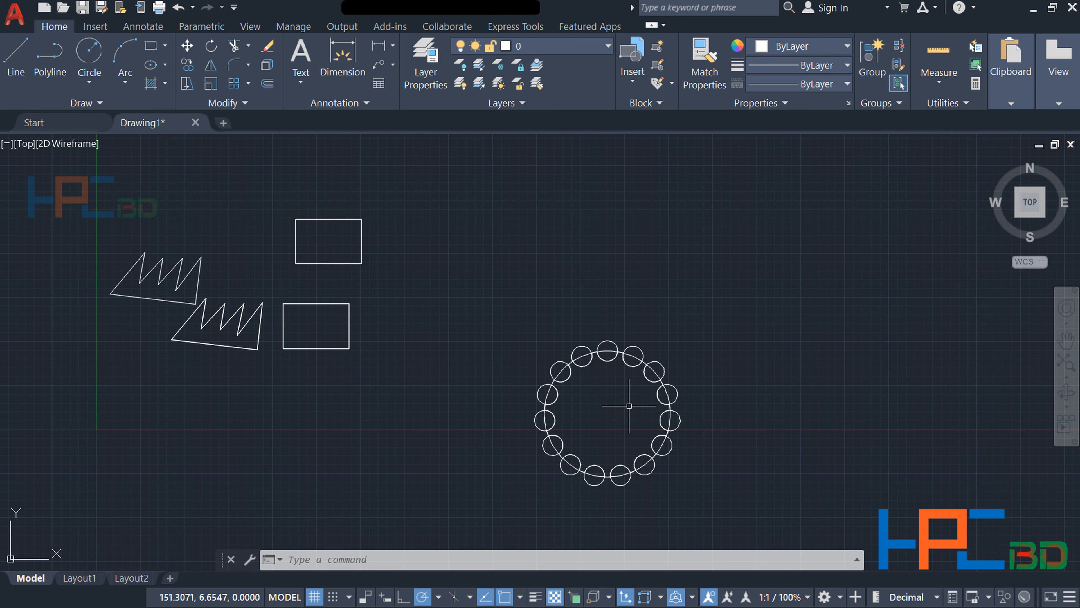
text(m)
key(Return)
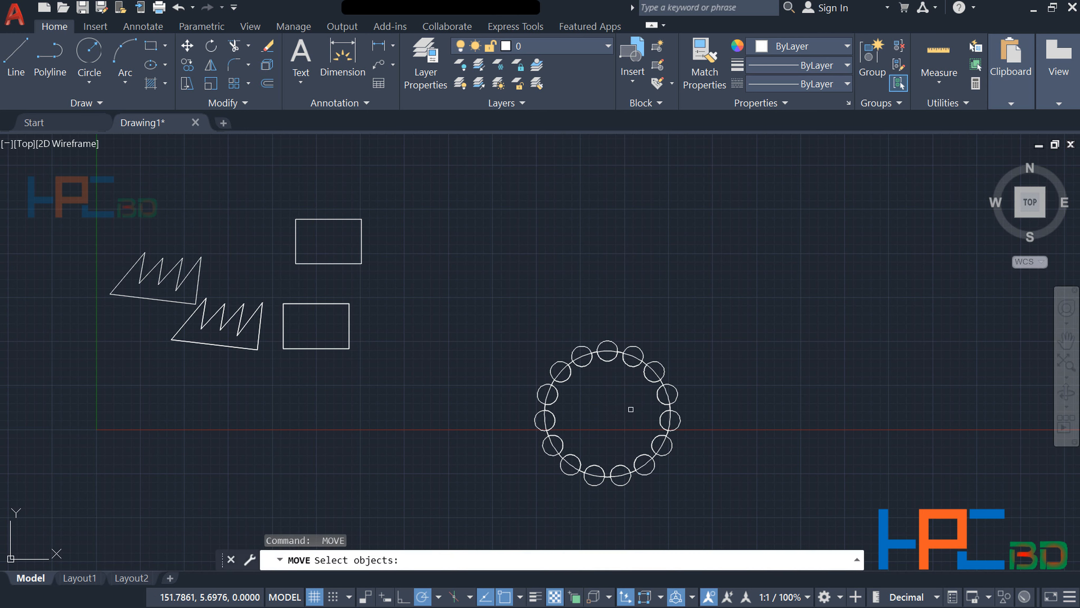
click(631, 409)
click(727, 467)
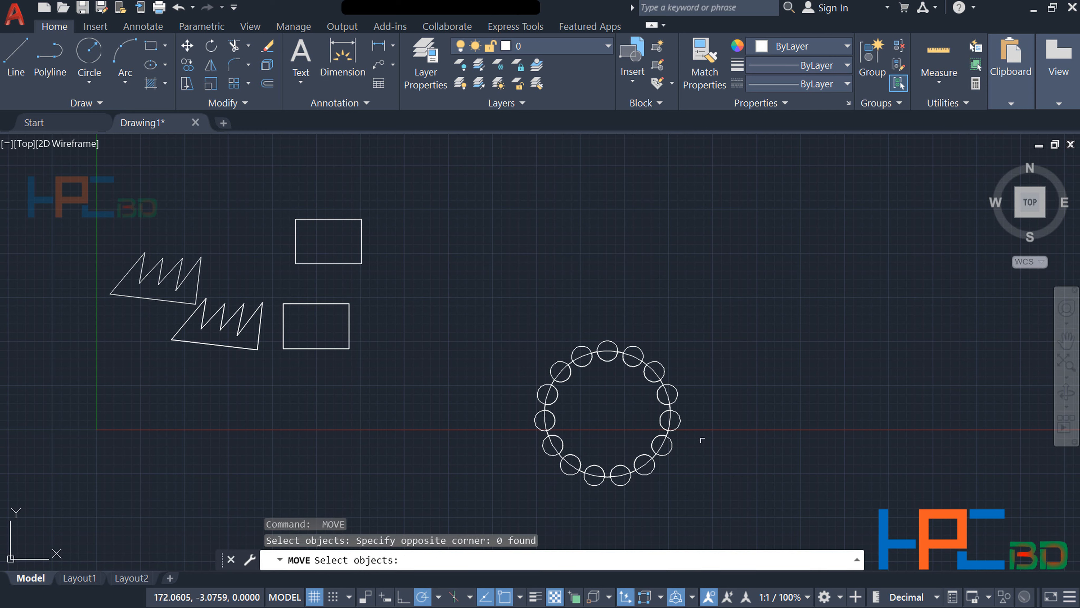
click(726, 463)
mouse_move(689, 473)
mouse_down()
mouse_move(509, 374)
mouse_move(670, 270)
mouse_move(681, 301)
mouse_up()
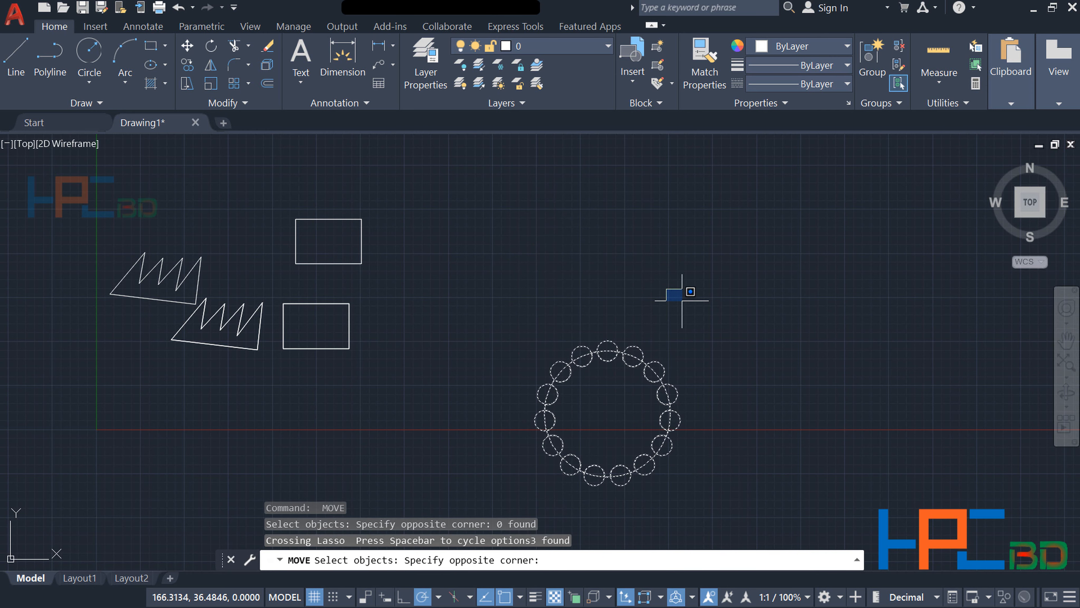
click(682, 300)
click(683, 300)
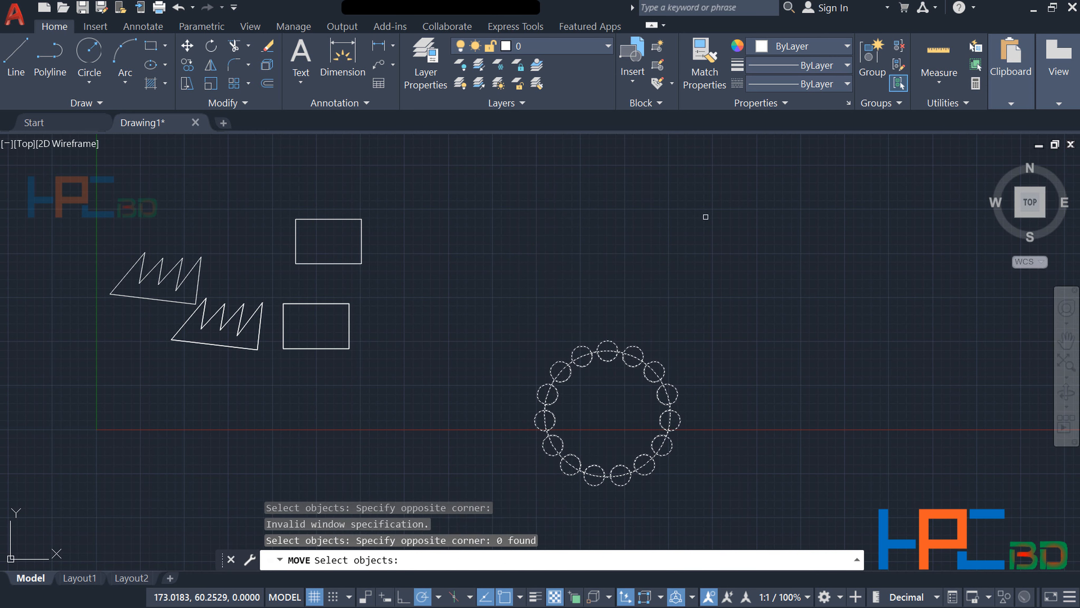
key(Return)
click(684, 302)
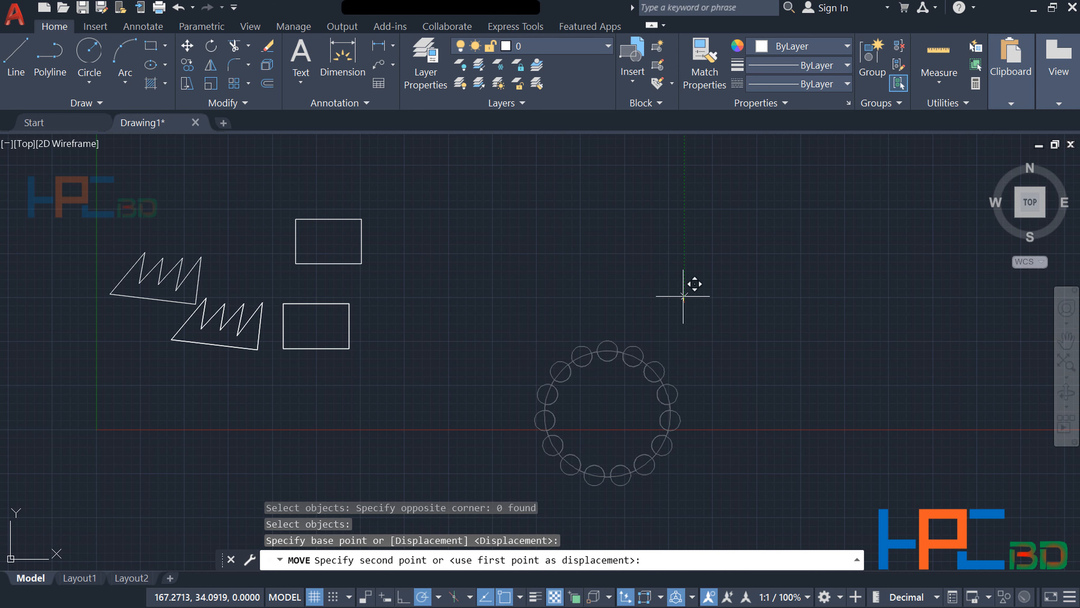
click(658, 211)
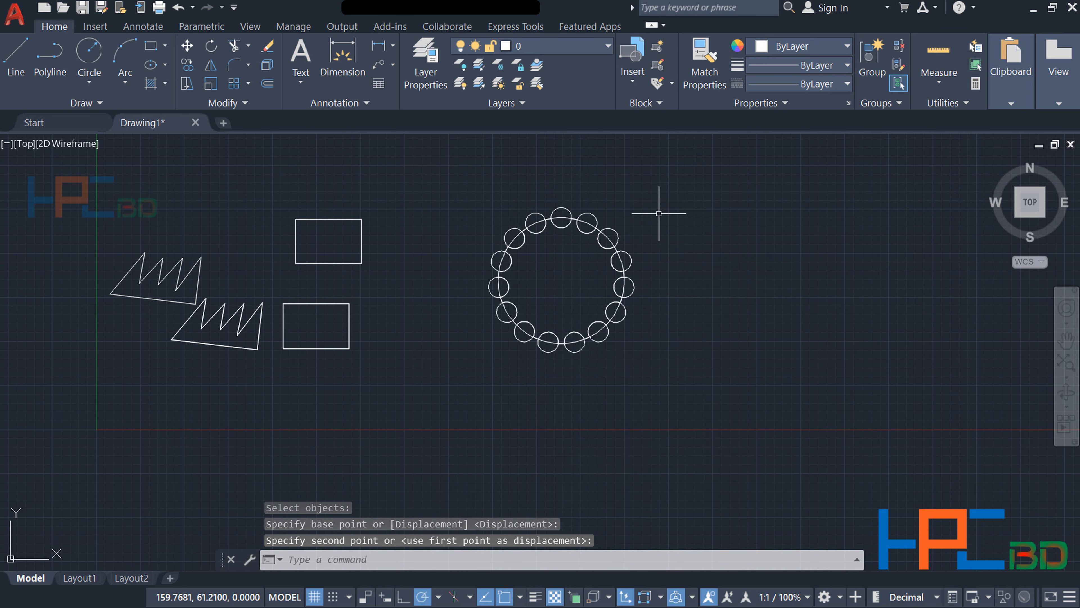
Select the ring of small circles to check that it is a single array object, and clear the selection.
middle_drag(706, 240, 707, 313)
scroll(722, 240, up, 2)
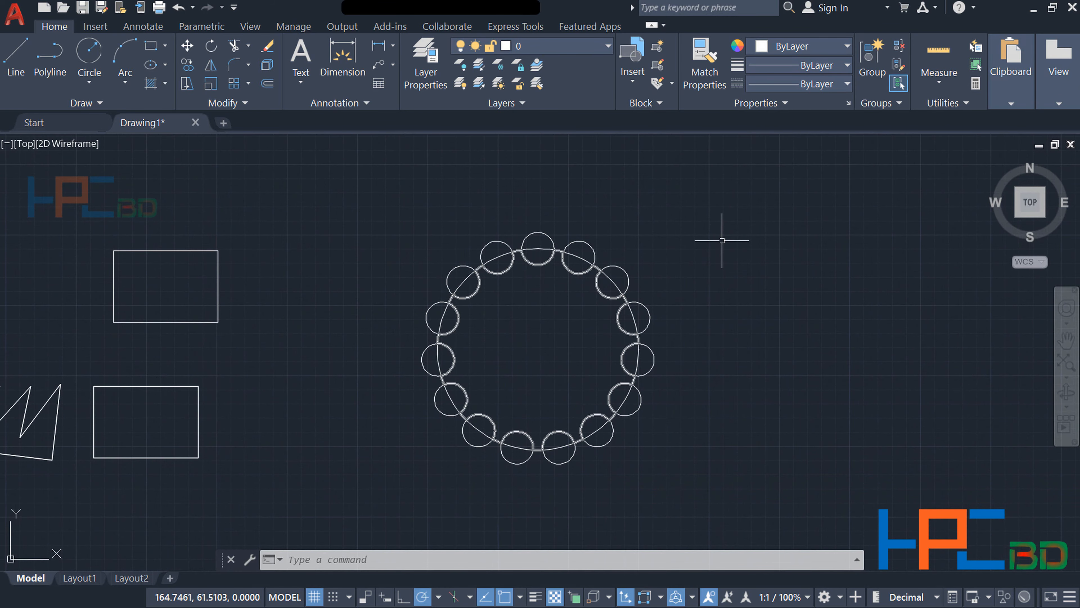
key(Escape)
key(Escape)
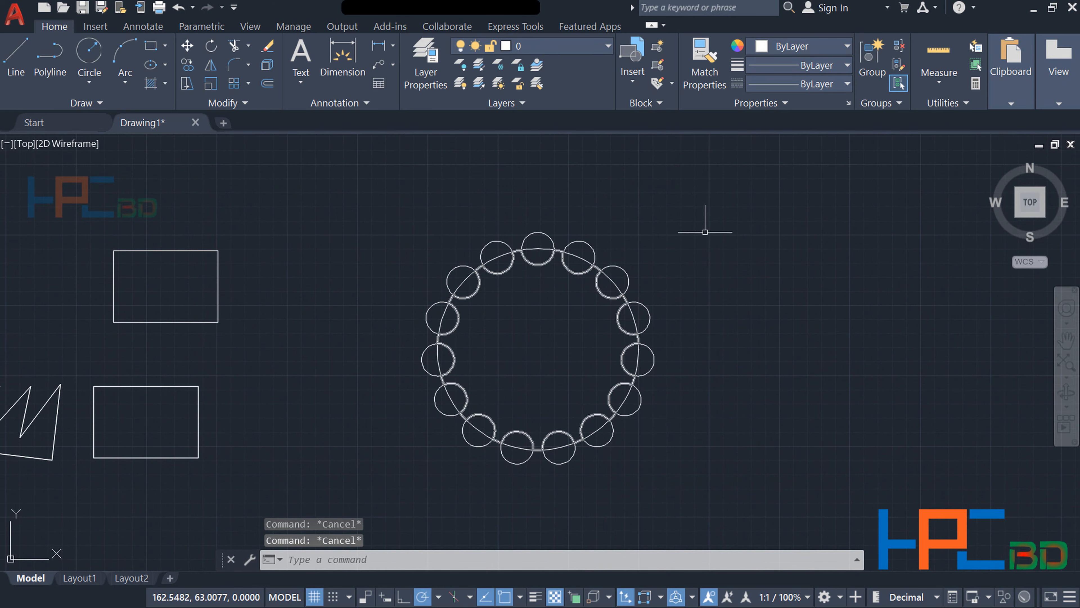
click(588, 245)
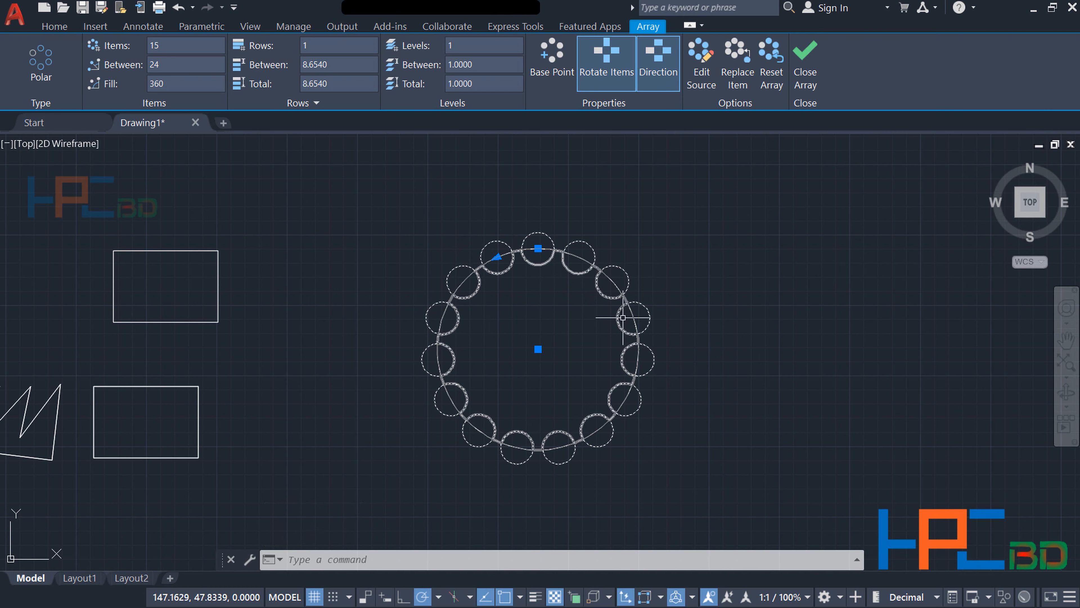
key(Escape)
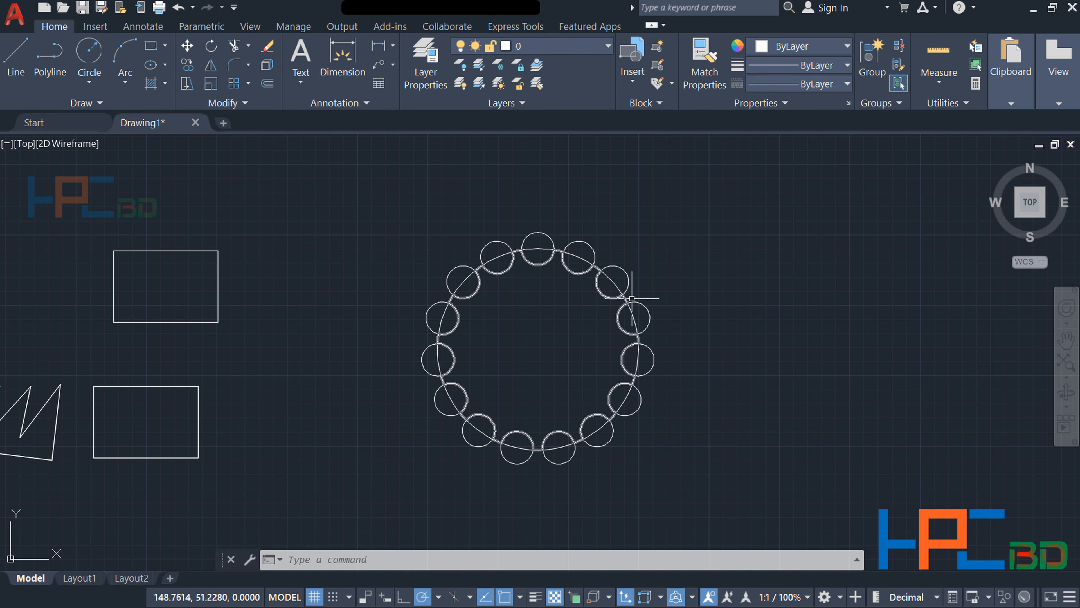
Explode the ring, selecting the large circle, the arrayed small circles and the region boundary together.
text(x)
key(Return)
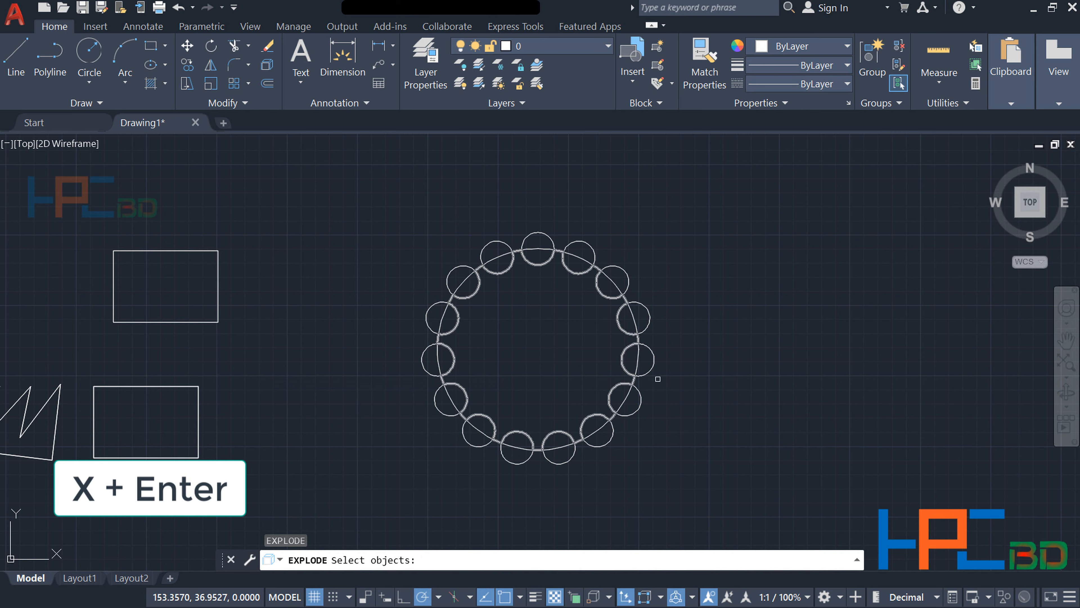
mouse_move(712, 431)
mouse_down()
mouse_move(672, 480)
mouse_move(389, 483)
mouse_move(344, 298)
mouse_move(531, 205)
mouse_move(695, 212)
mouse_move(687, 235)
mouse_up()
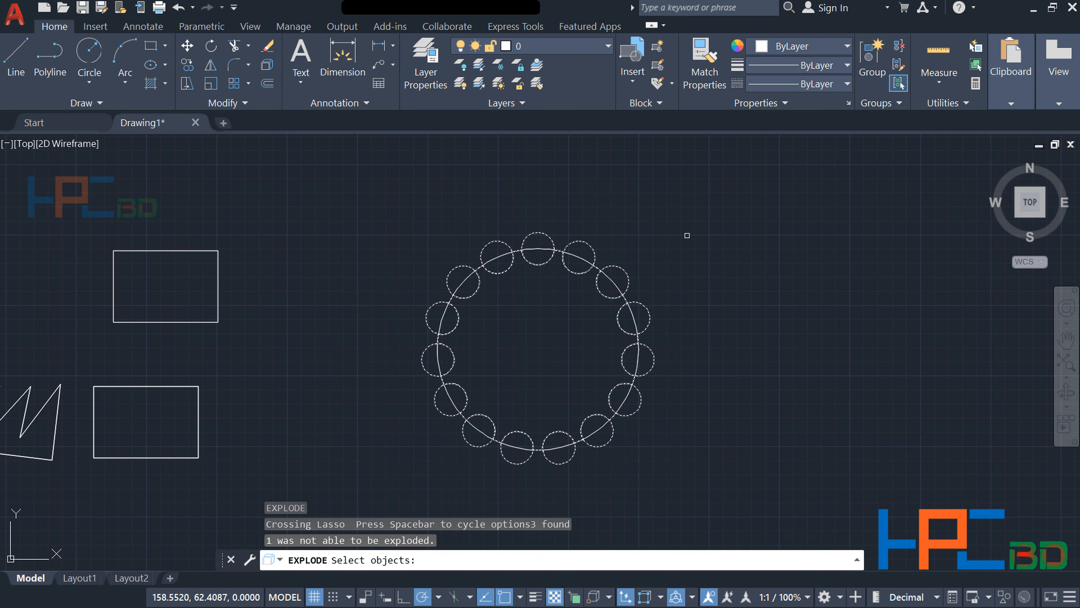
key(Return)
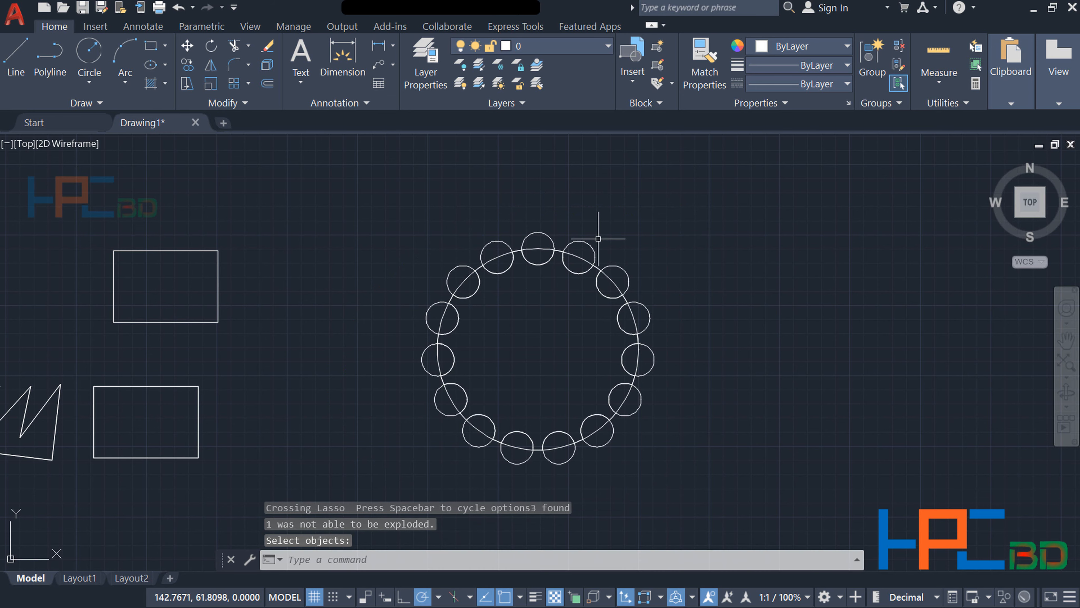
Select four neighbouring small circles one by one to check that they are separate objects, and clear the selection.
click(580, 242)
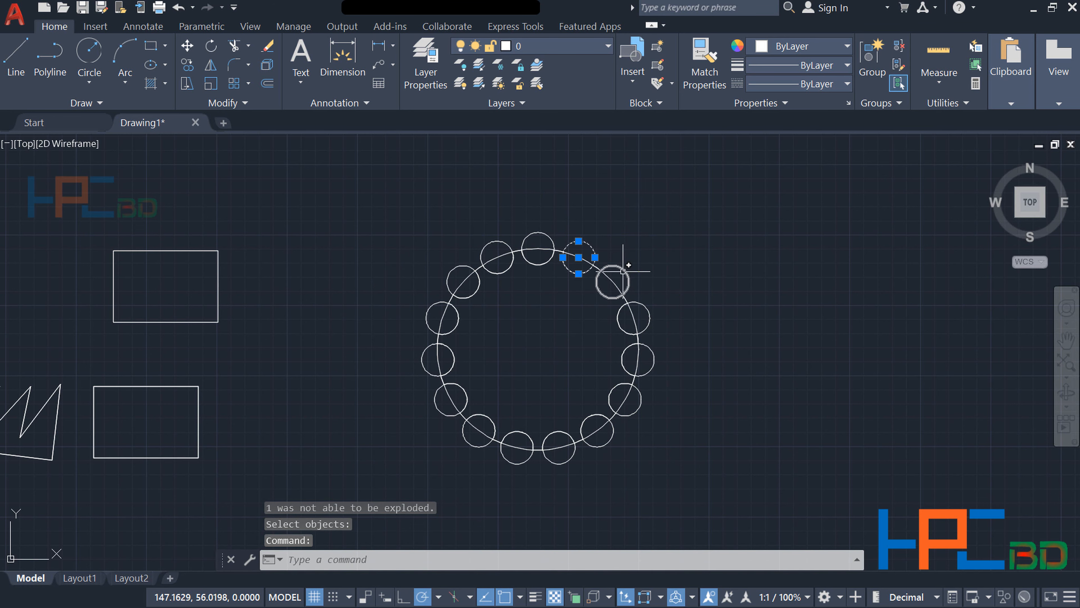
click(623, 270)
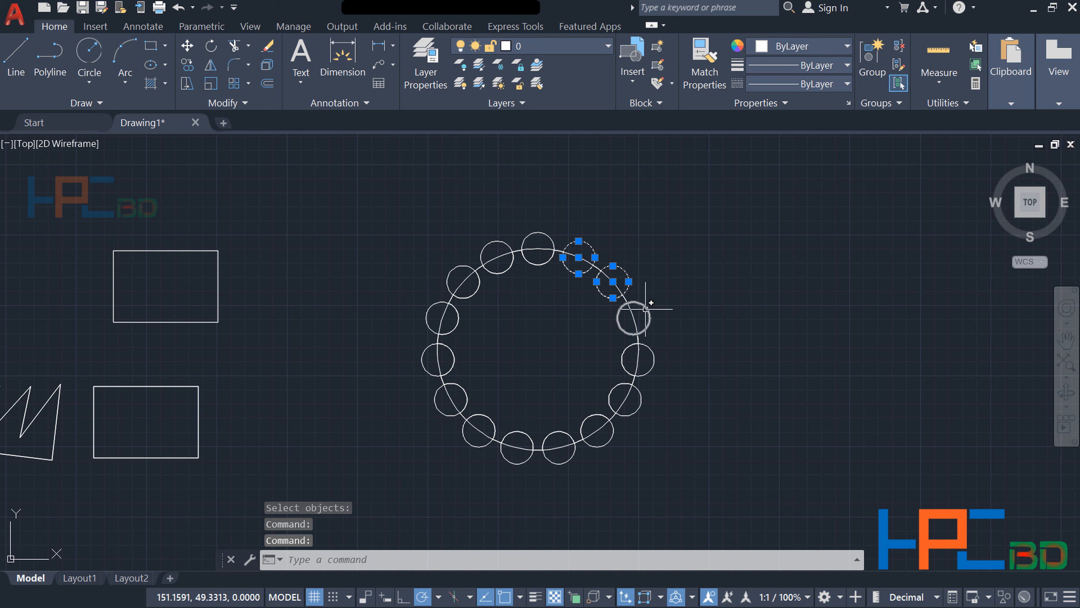
click(633, 302)
click(647, 357)
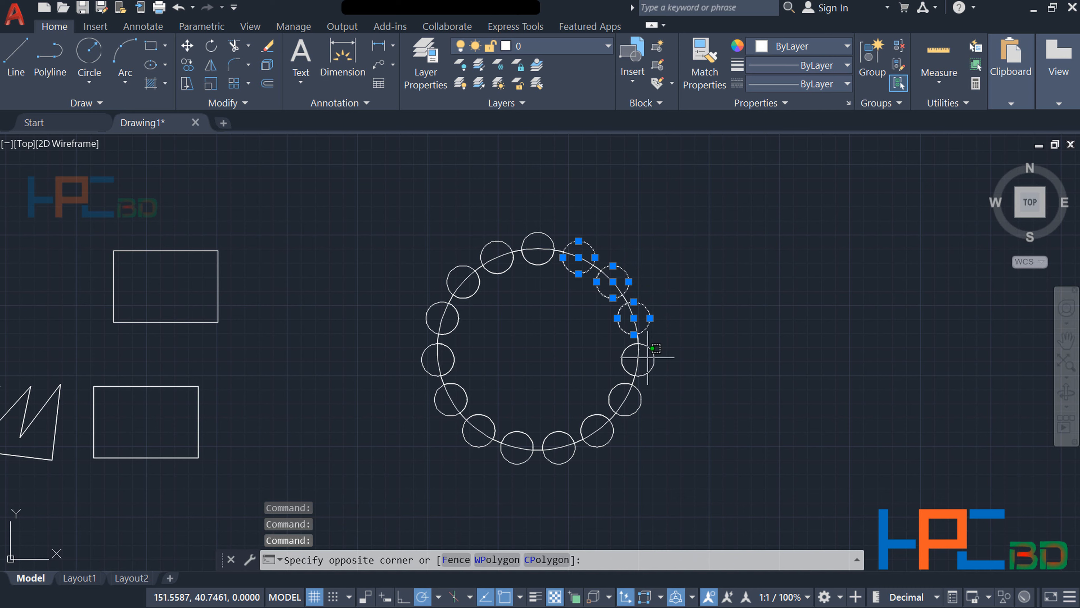
click(653, 354)
click(654, 353)
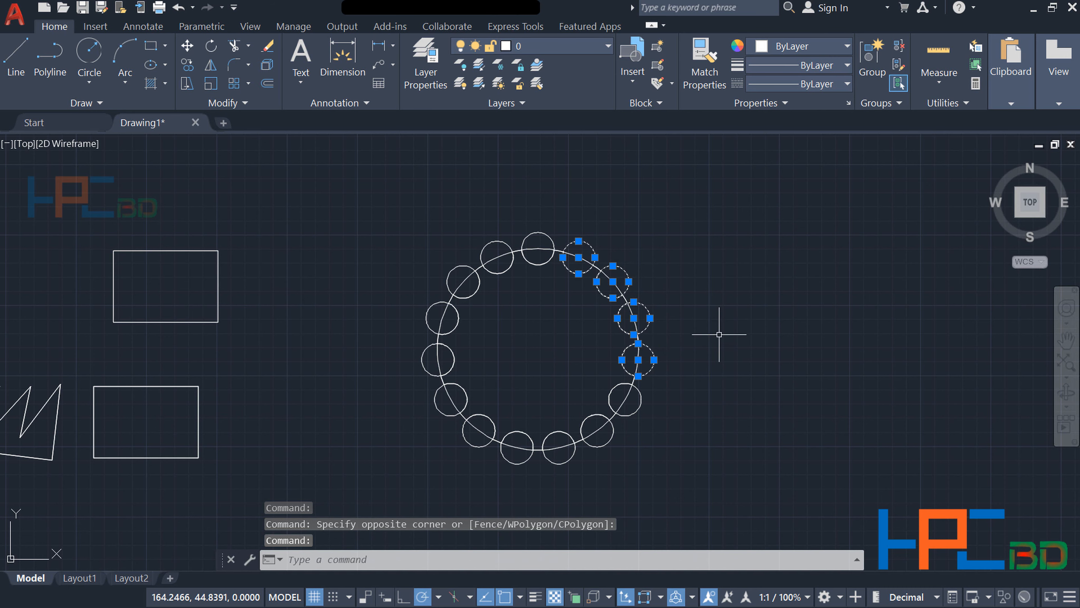
key(Escape)
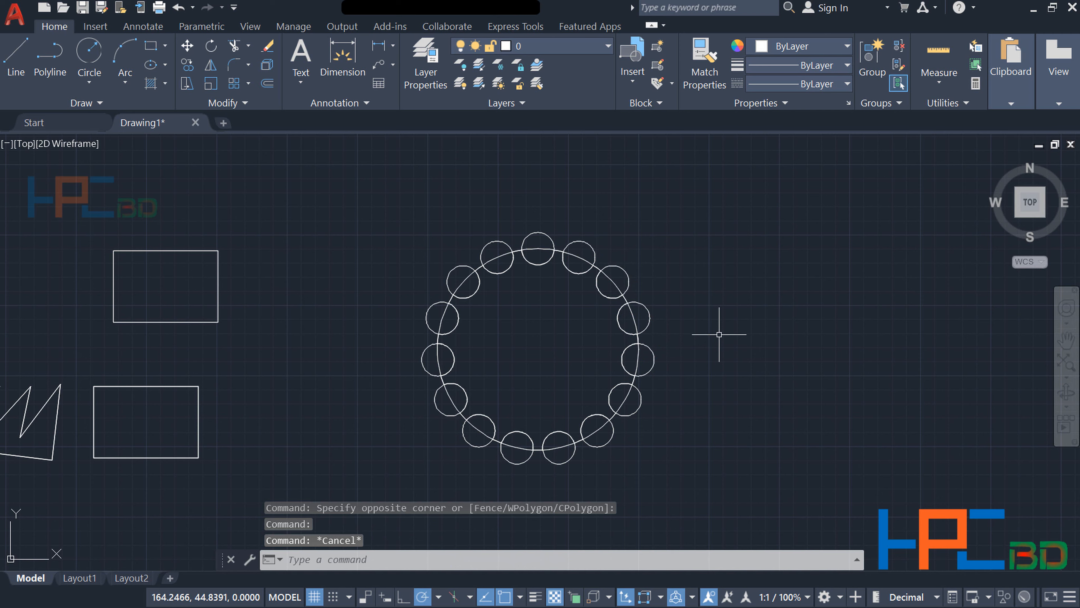
Create a boundary of object type Polyline from a point inside the large circle, within the ring of small circles.
text(bo)
key(Return)
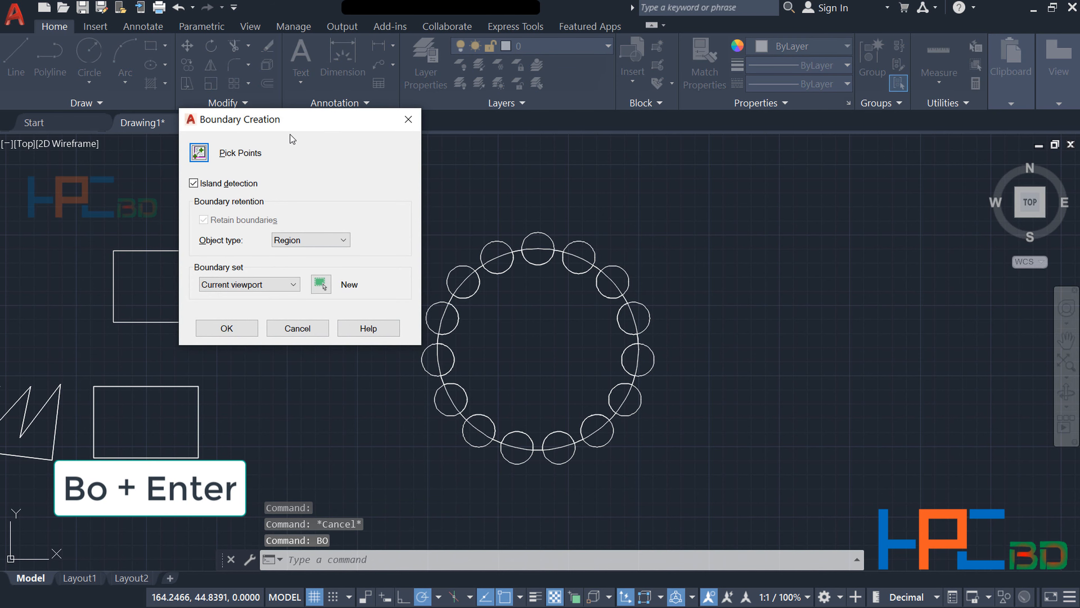
drag(311, 124, 293, 195)
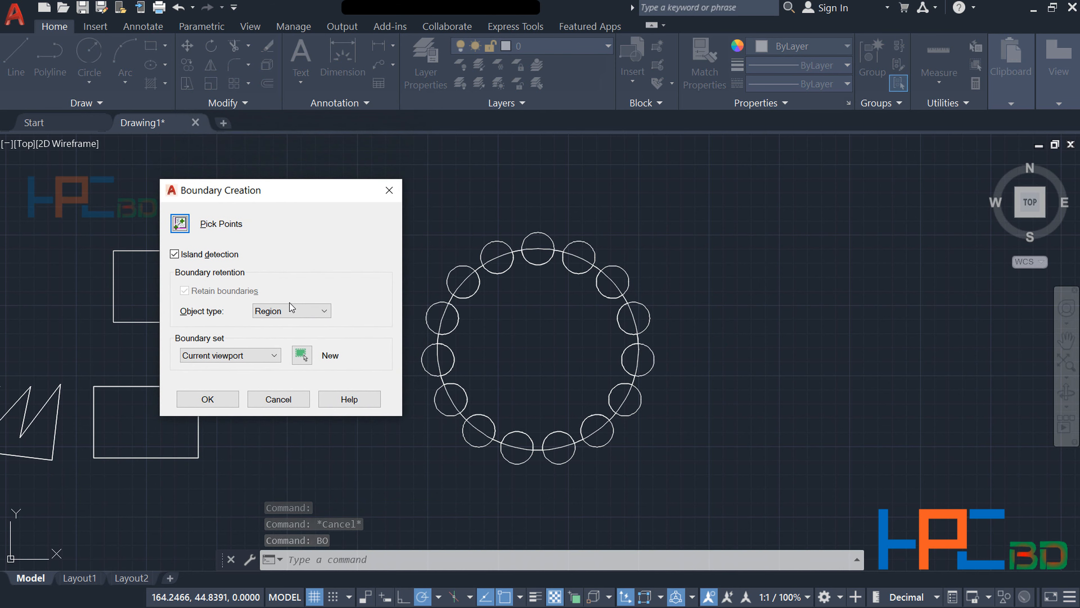
click(278, 317)
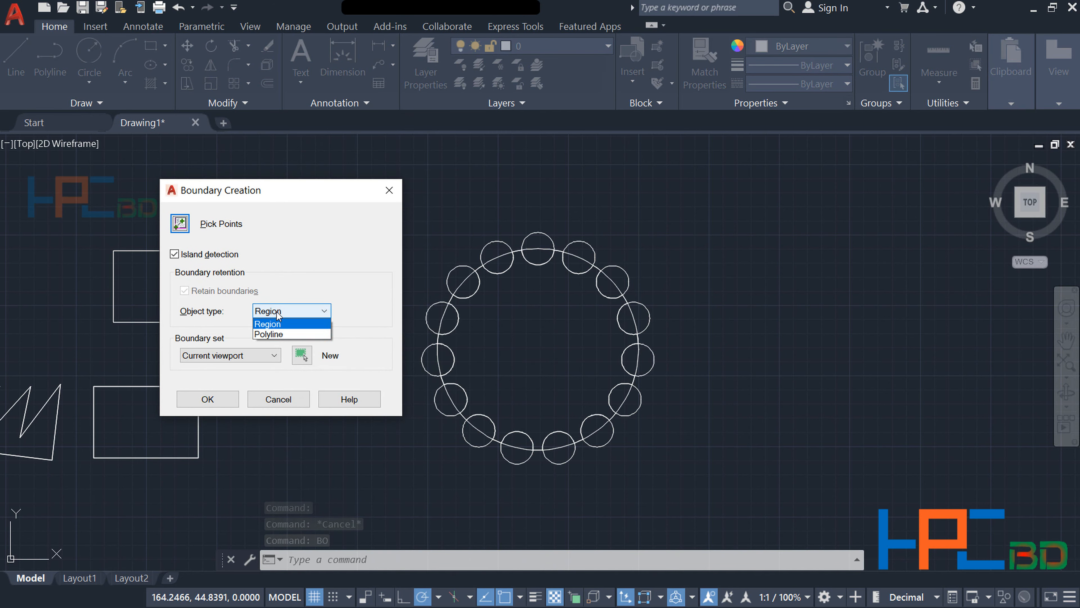
click(272, 334)
click(180, 223)
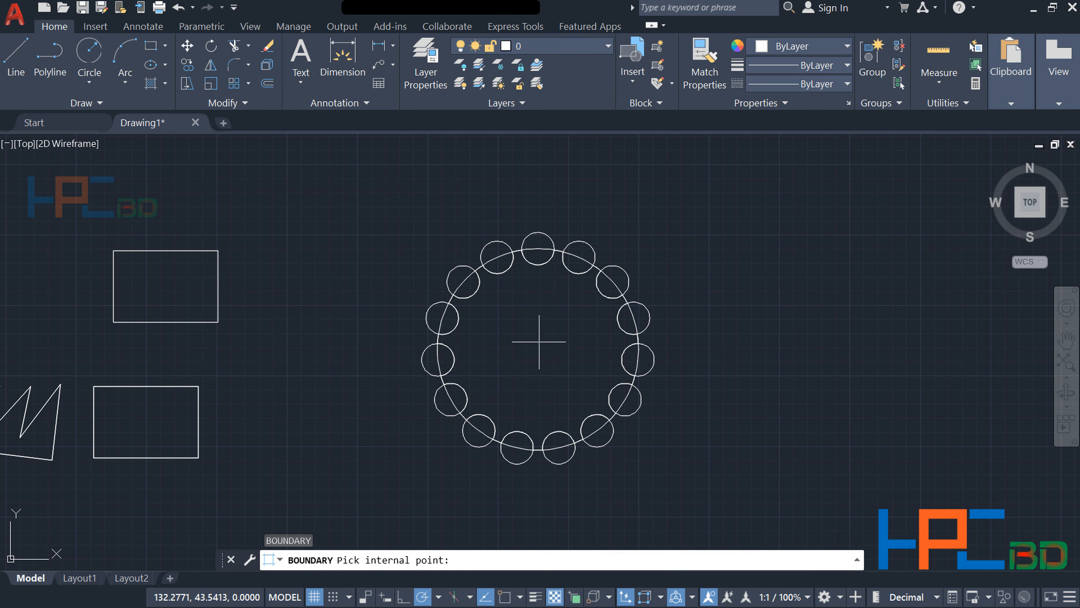
click(538, 341)
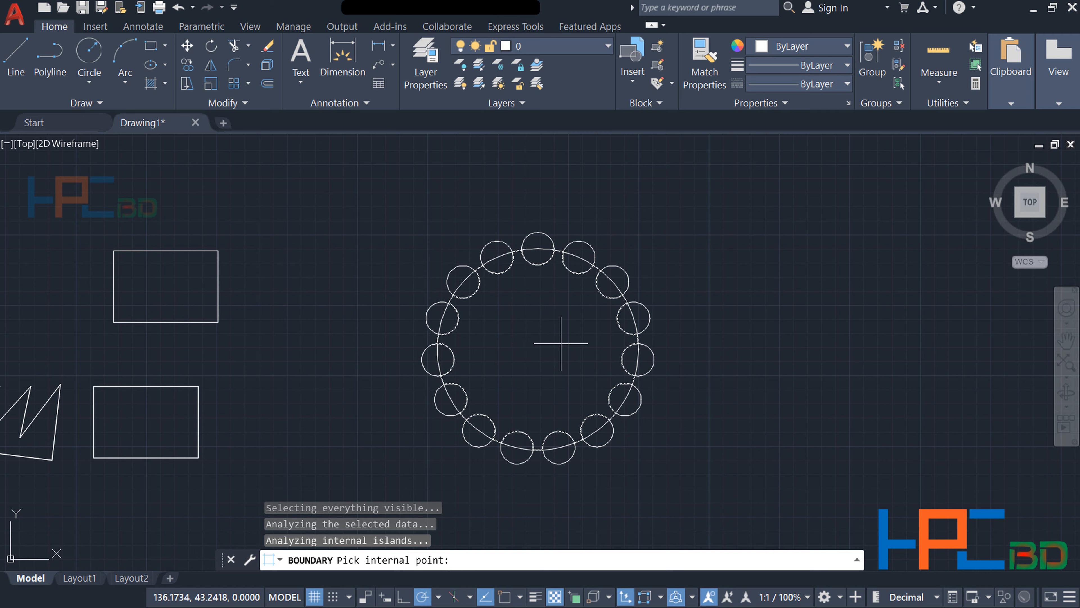
key(Return)
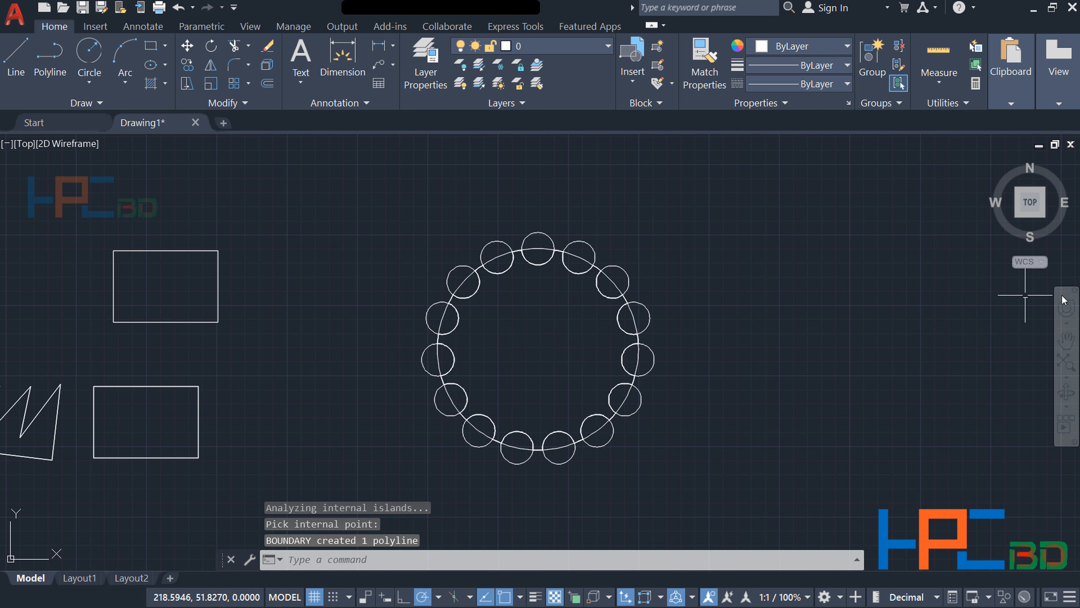
key(Escape)
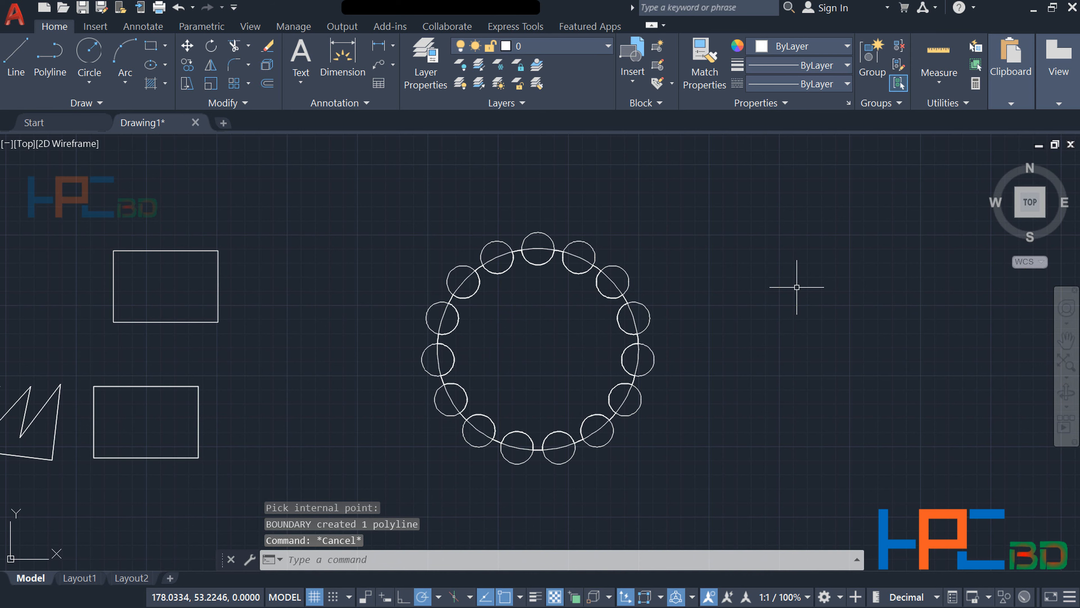
Move the polyline boundary horizontally out of the ring of small circles to the empty area on its east side.
text(m)
key(Return)
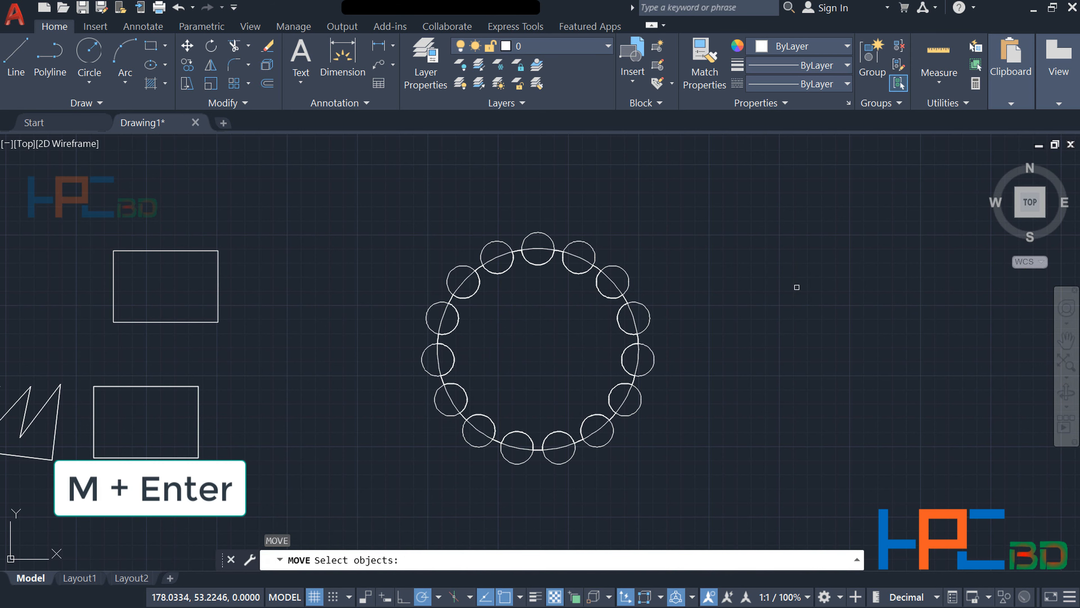
click(622, 330)
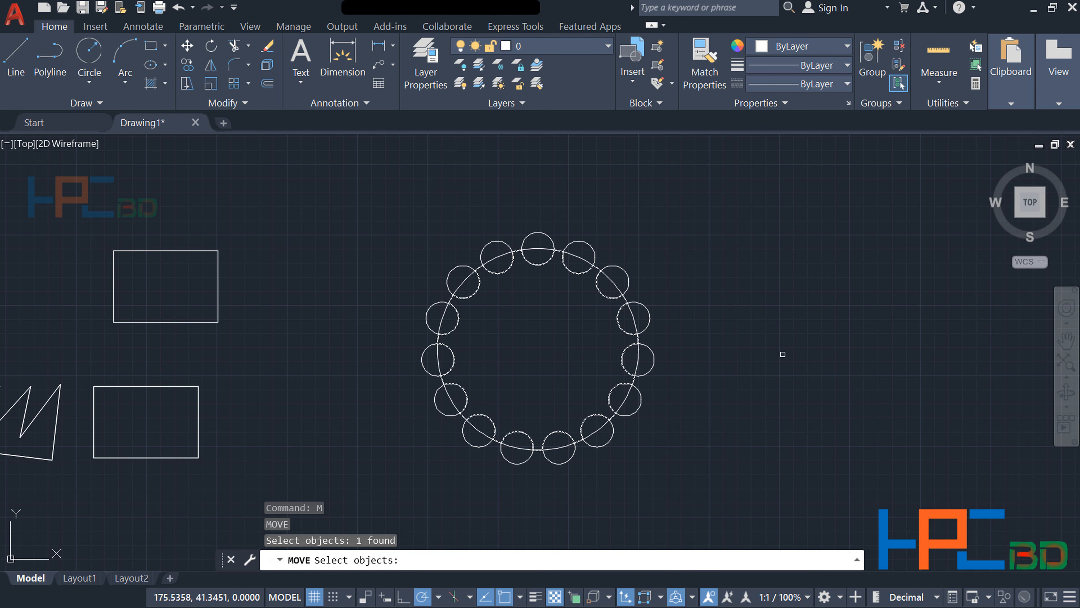
key(Return)
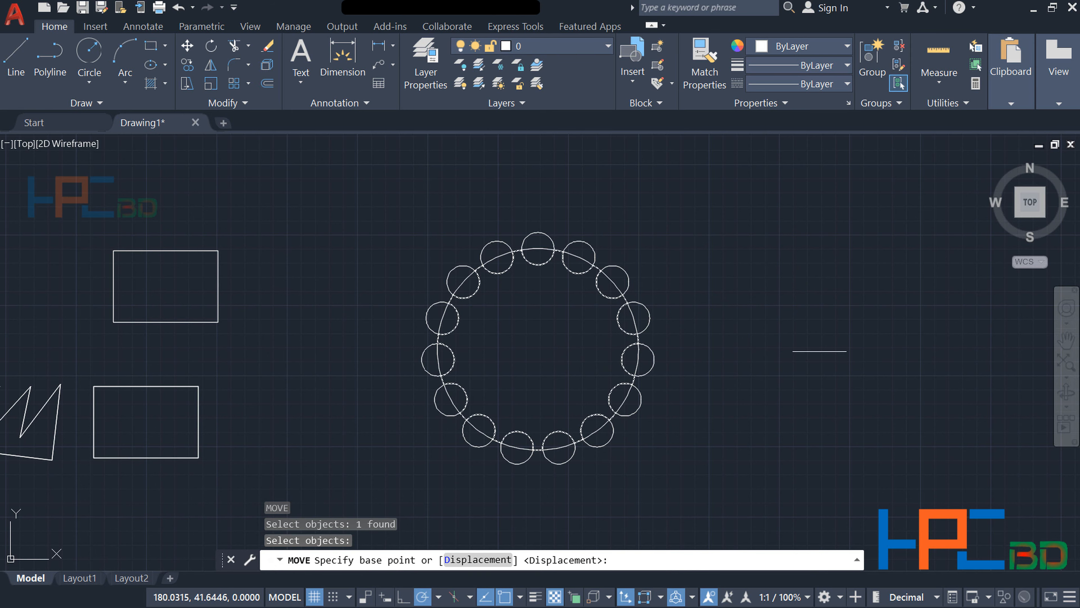
click(731, 346)
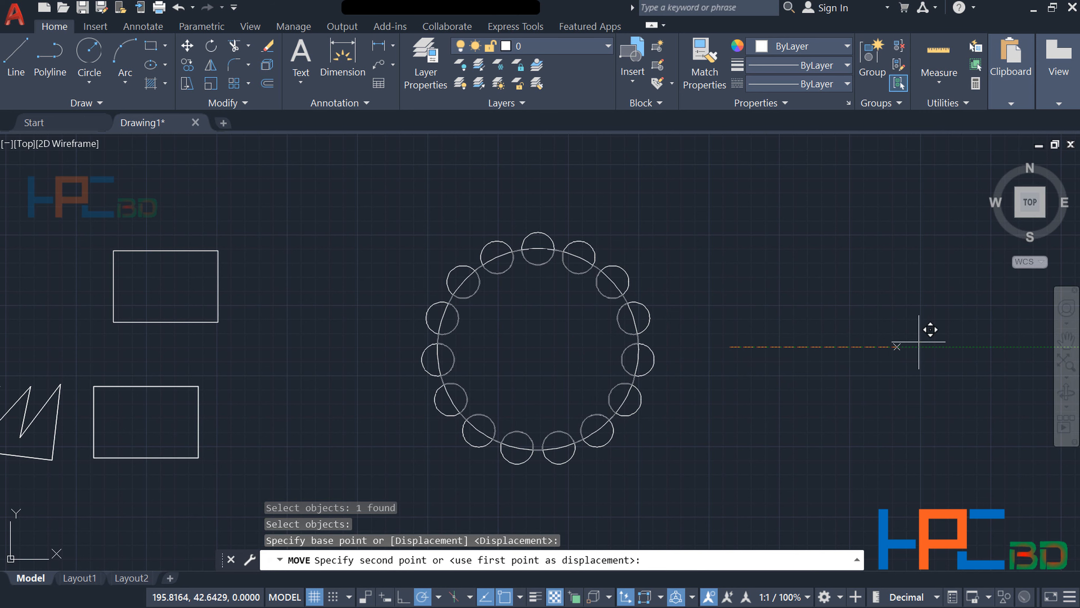
click(982, 336)
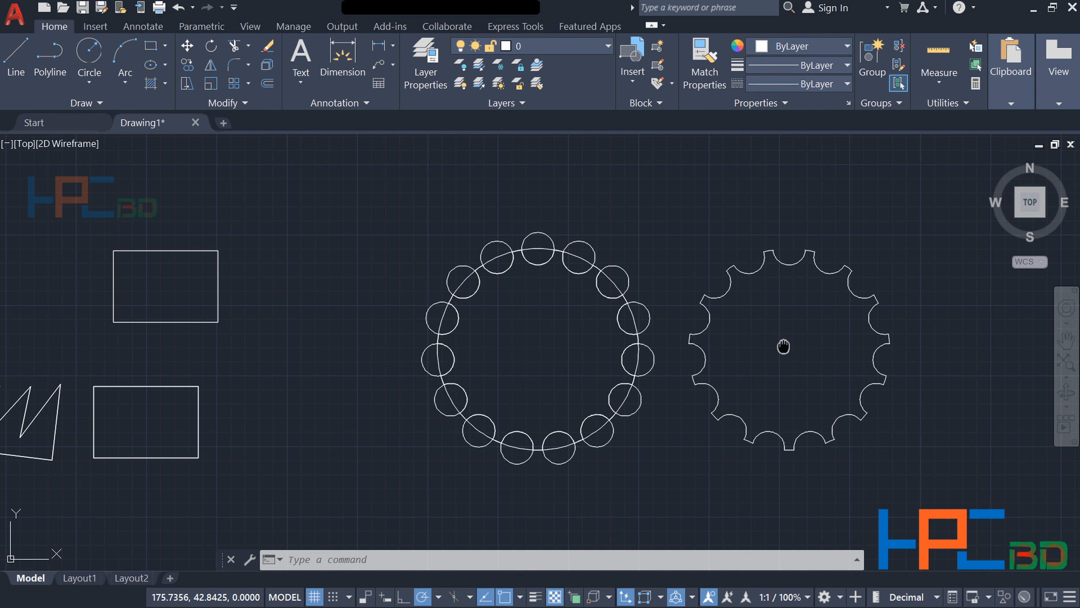
Draw a rectangle in the empty area east of the moved polyline boundary, about one and a half times its width.
middle_drag(783, 346, 764, 345)
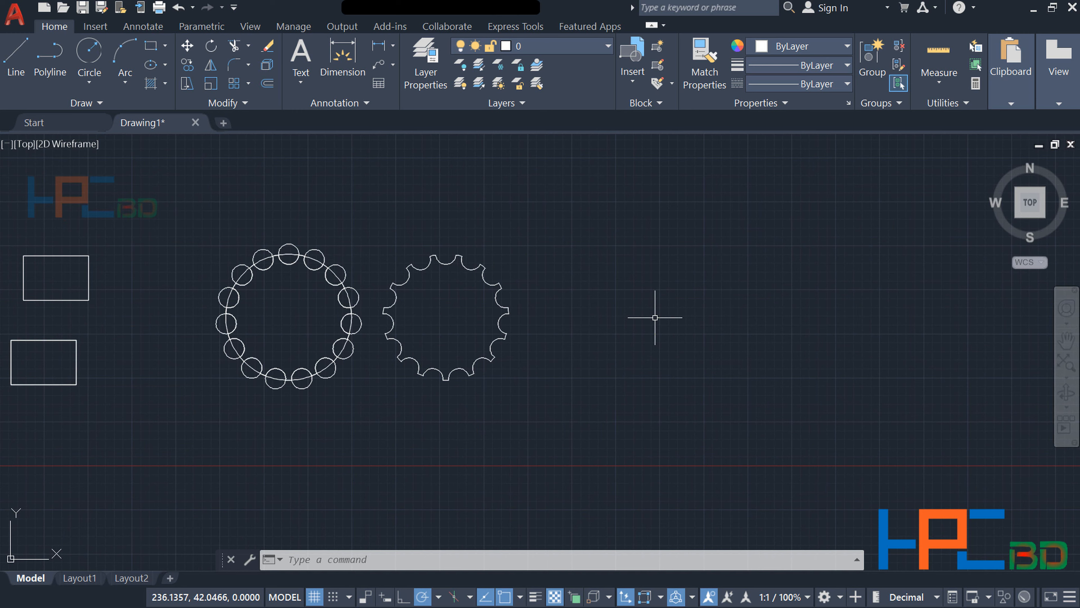
key(Escape)
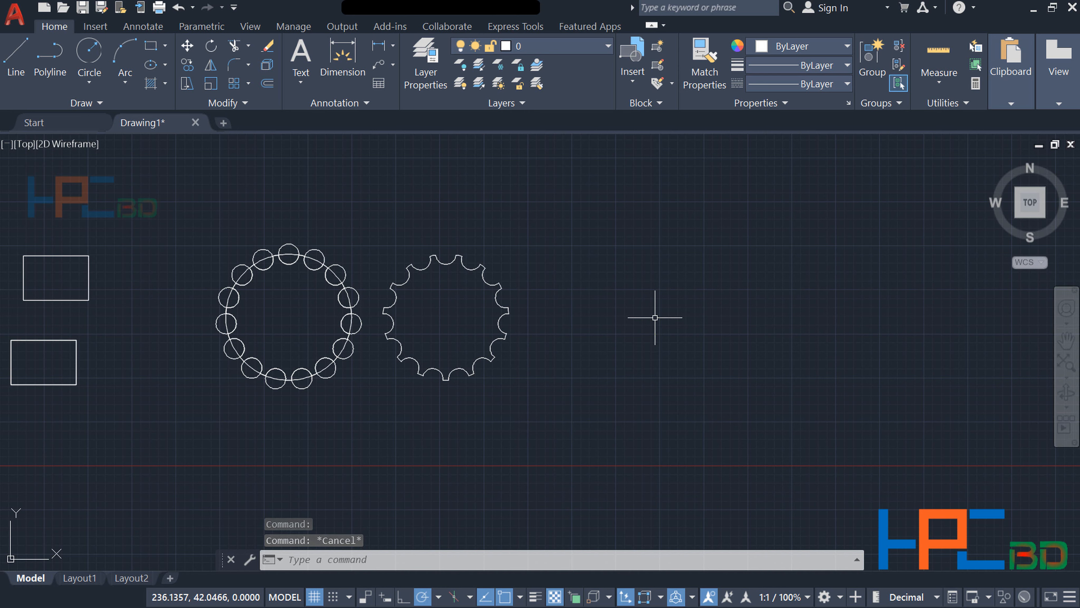
text(rec)
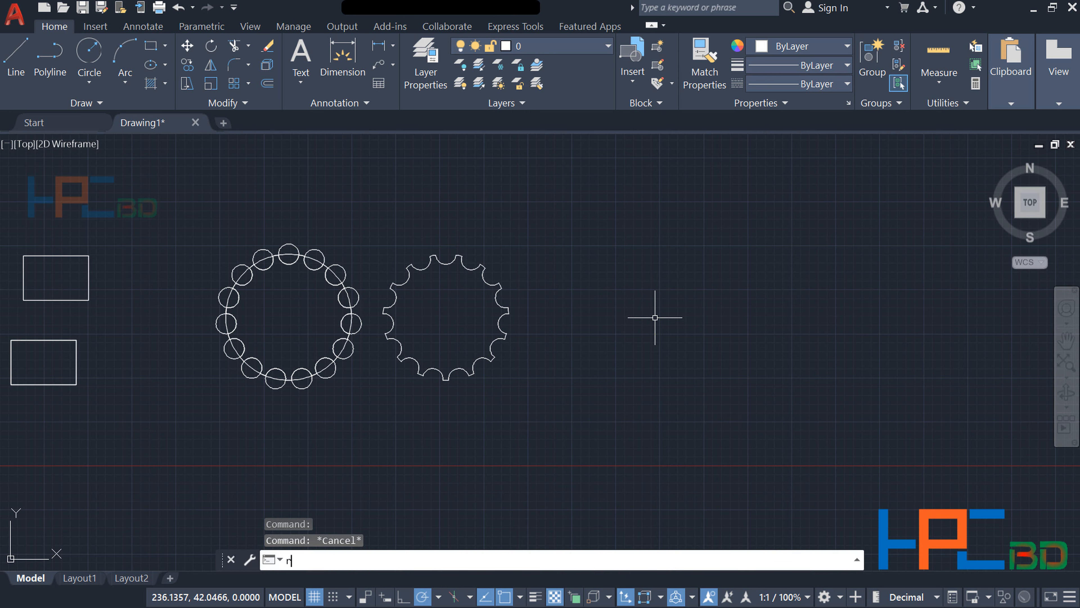
key(Return)
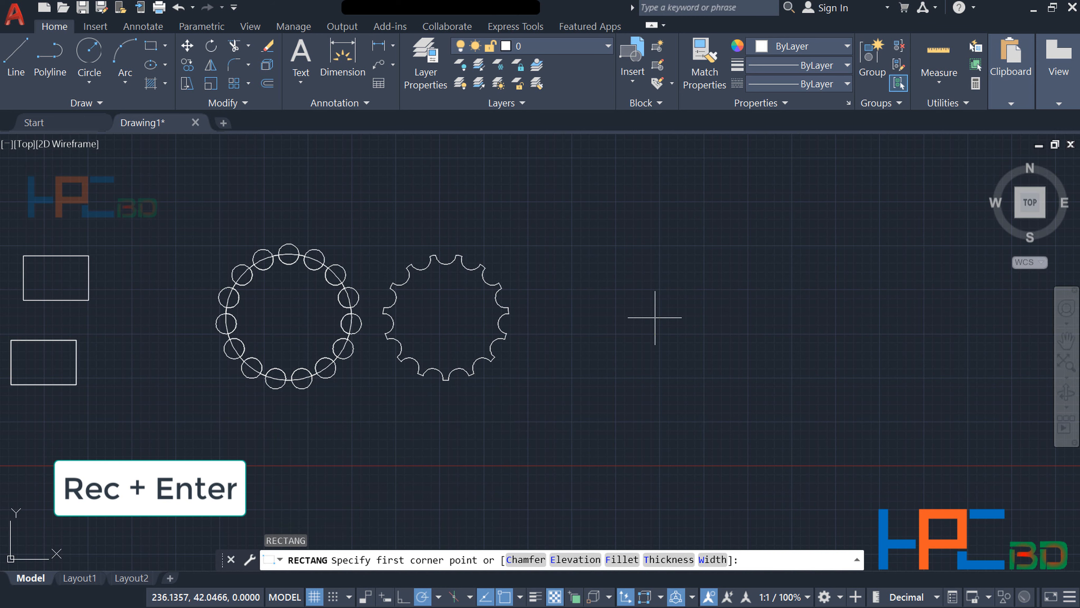
click(601, 248)
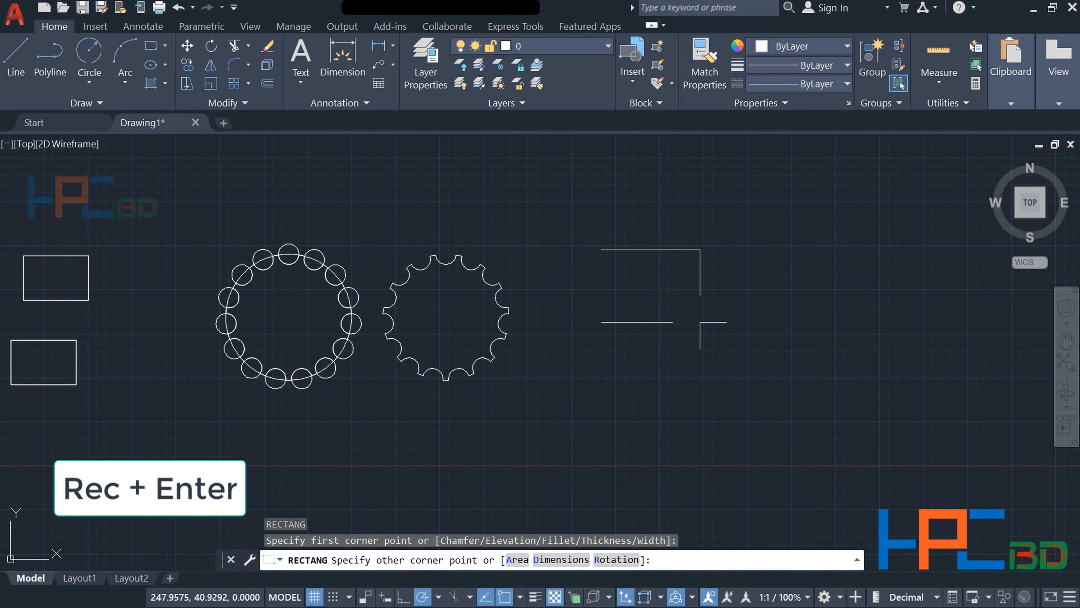
click(790, 392)
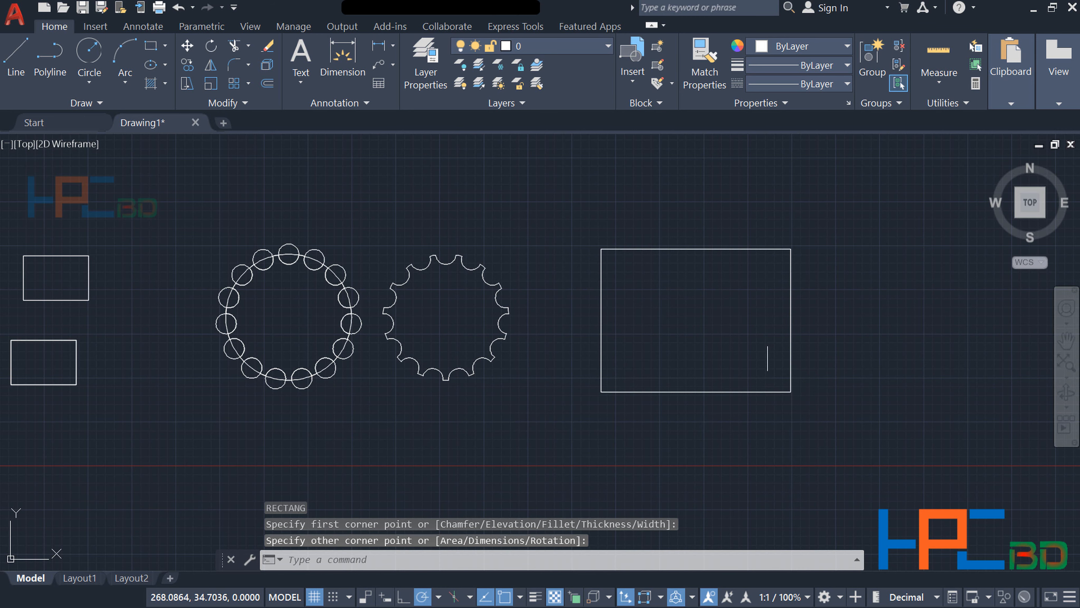
Select the new rectangle to check that it is a single object, and clear the selection.
middle_drag(721, 282, 655, 318)
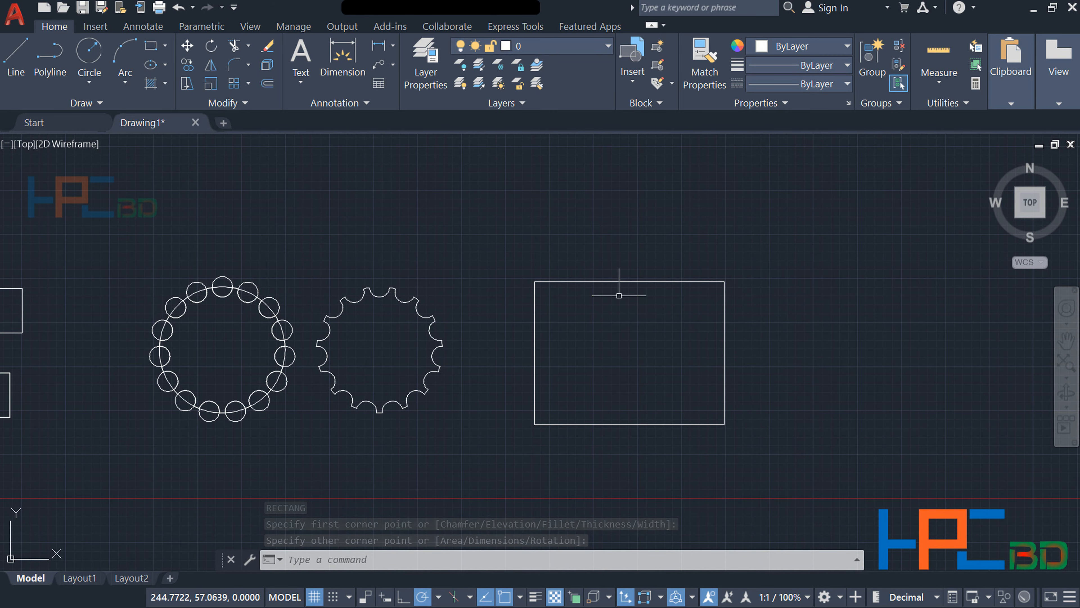
click(609, 283)
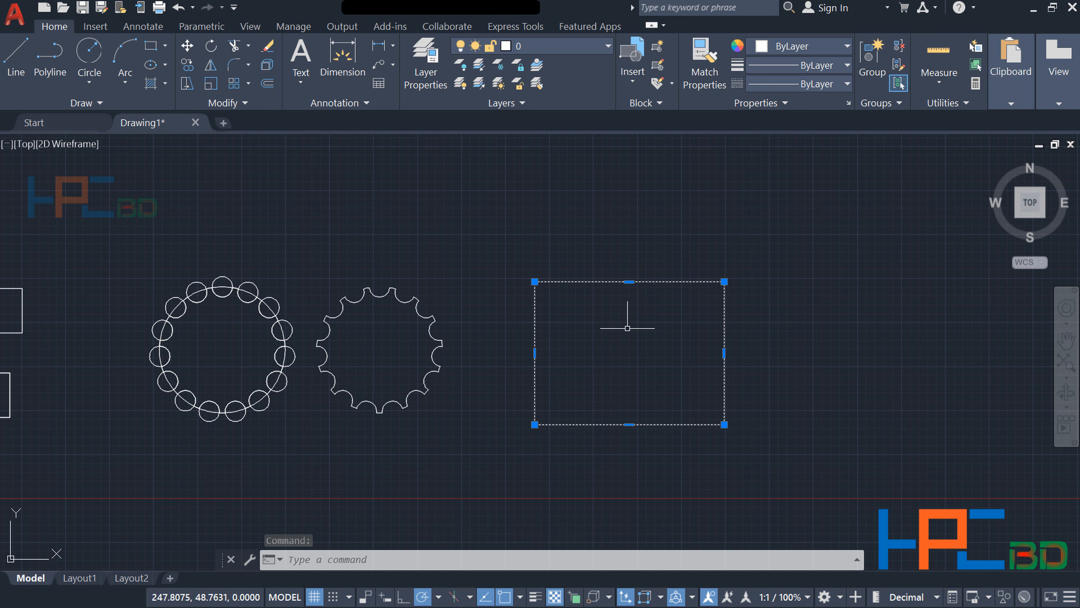
key(Escape)
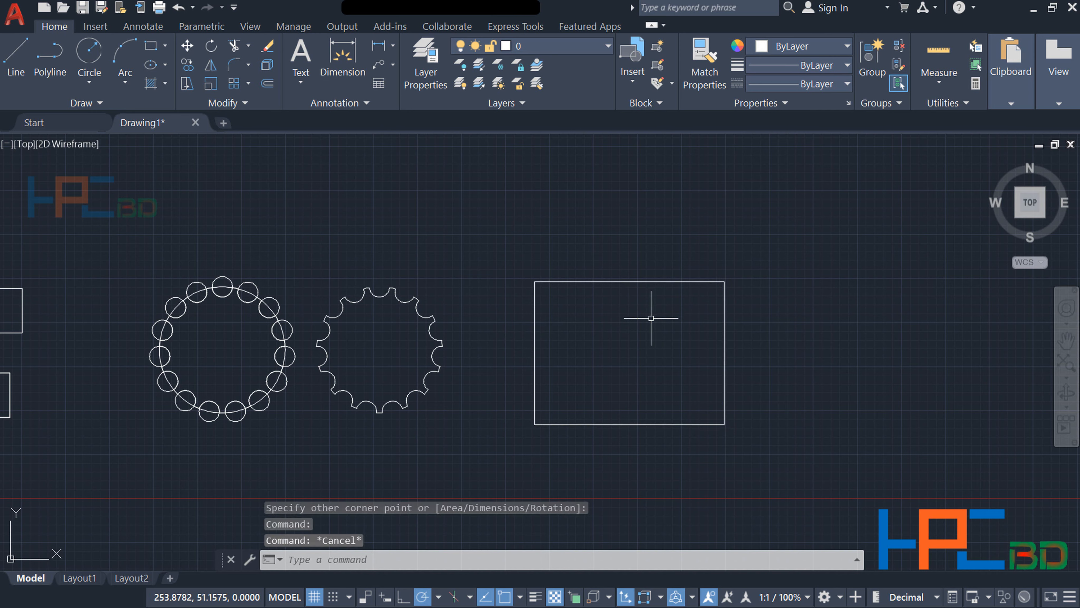
Explode the new large rectangle into separate lines.
text(x)
key(Return)
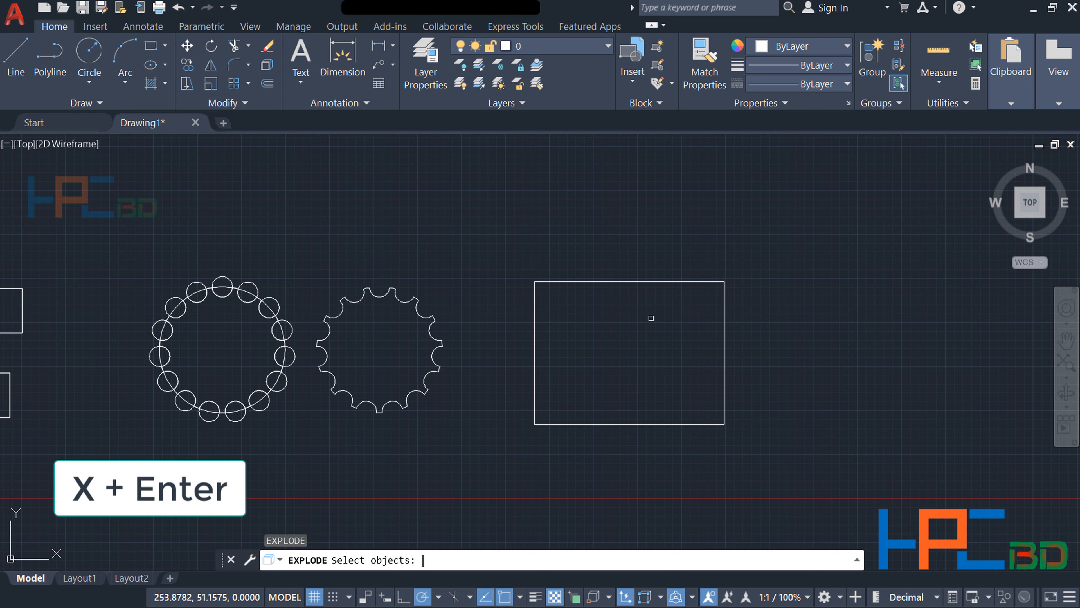
click(656, 283)
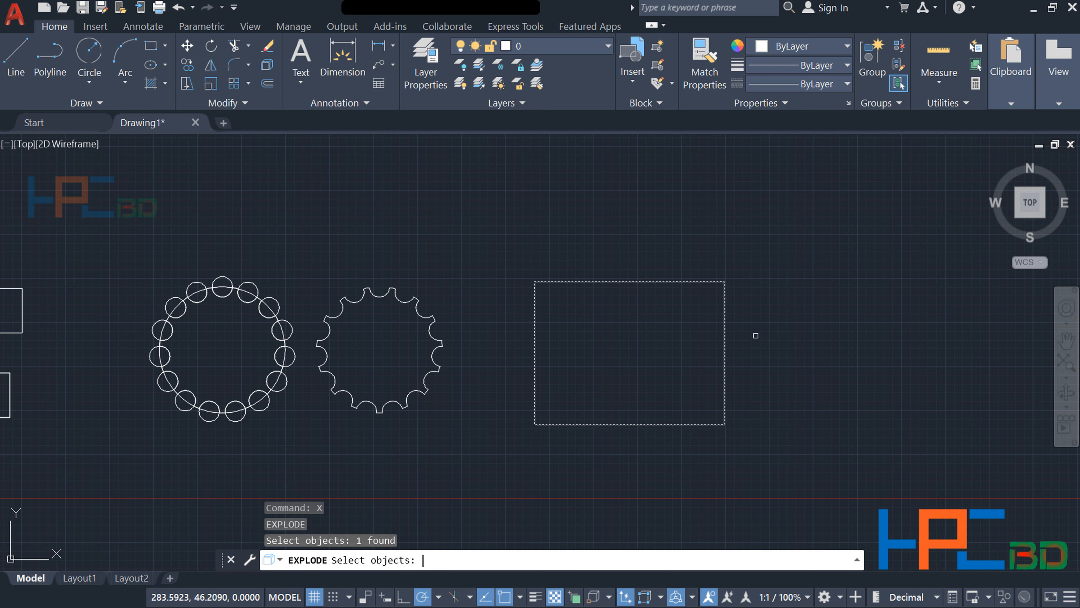
key(Return)
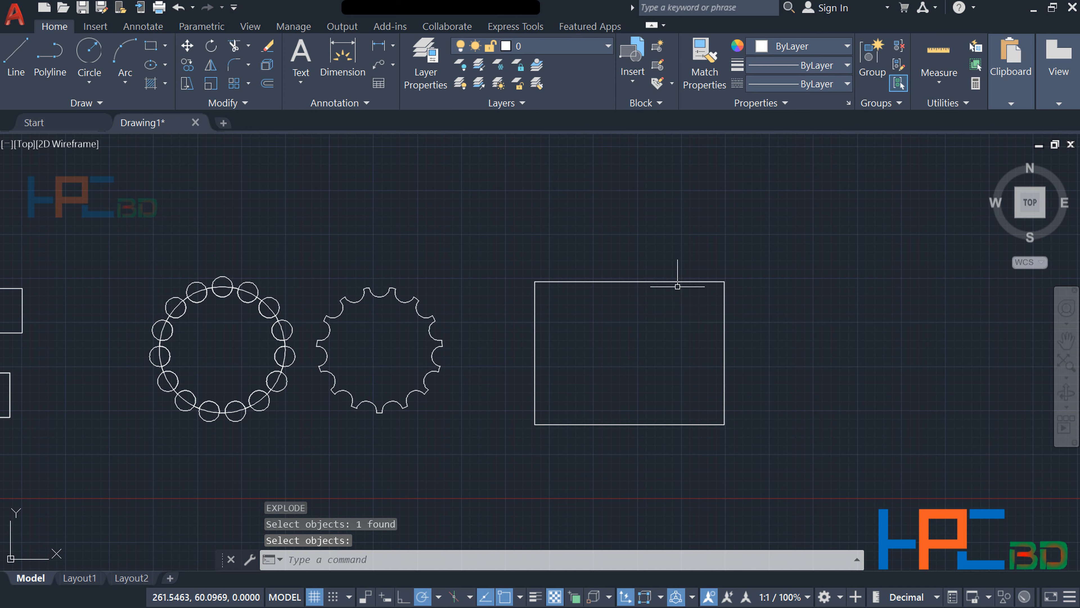
Select the four sides of the exploded rectangle one by one to check that they are separate lines, and clear the selection.
click(676, 281)
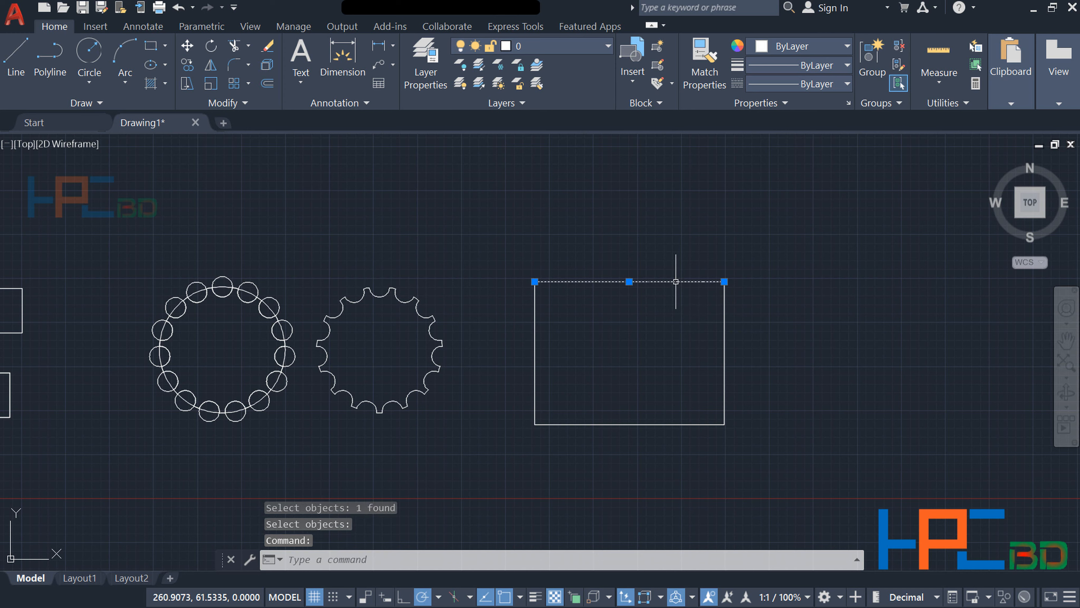
click(726, 303)
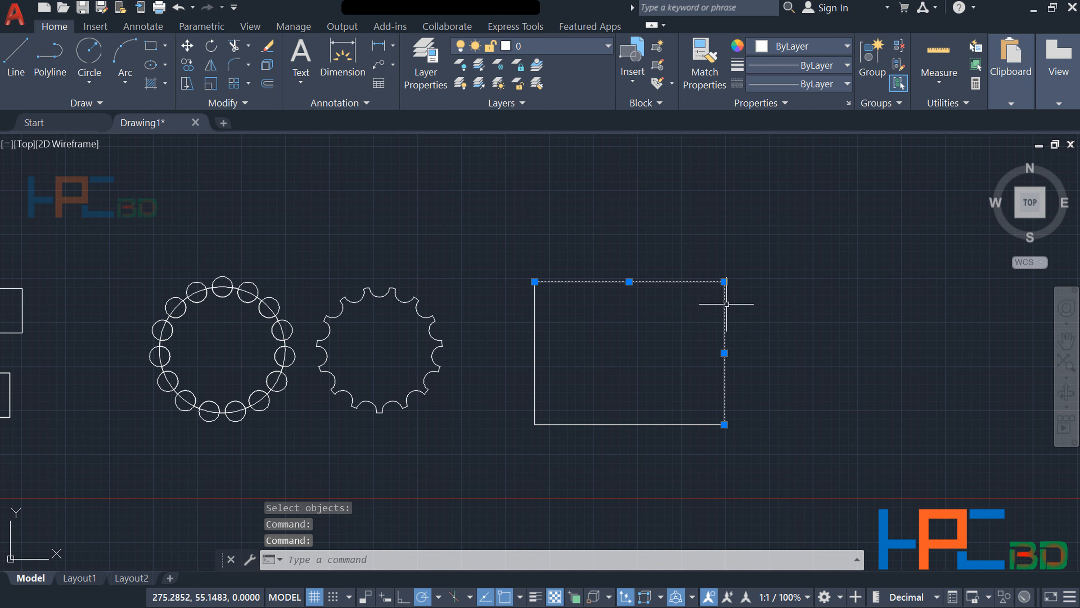
click(685, 424)
click(535, 368)
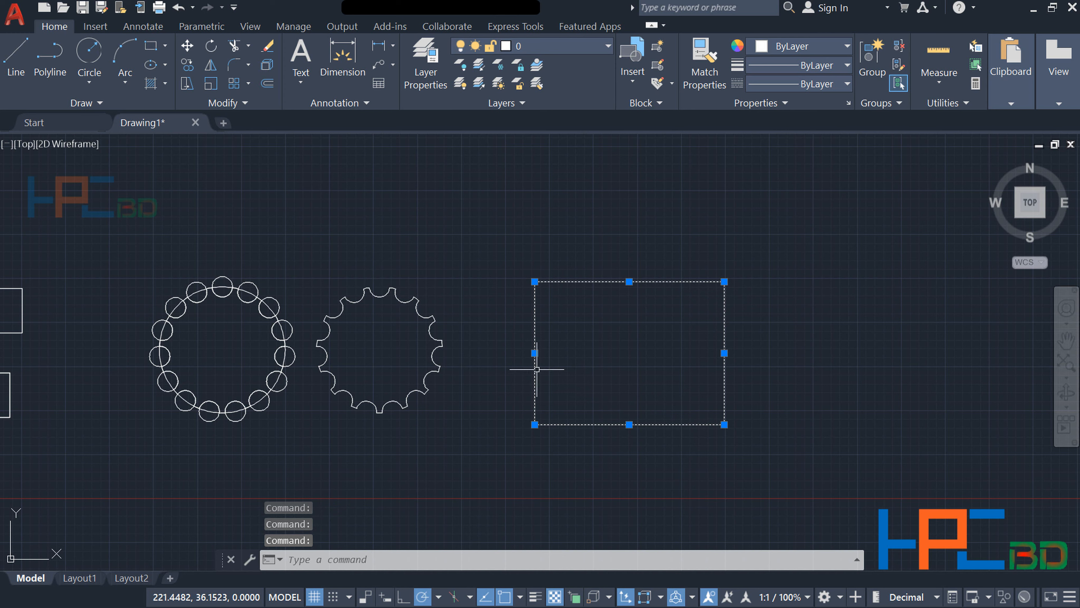
key(Escape)
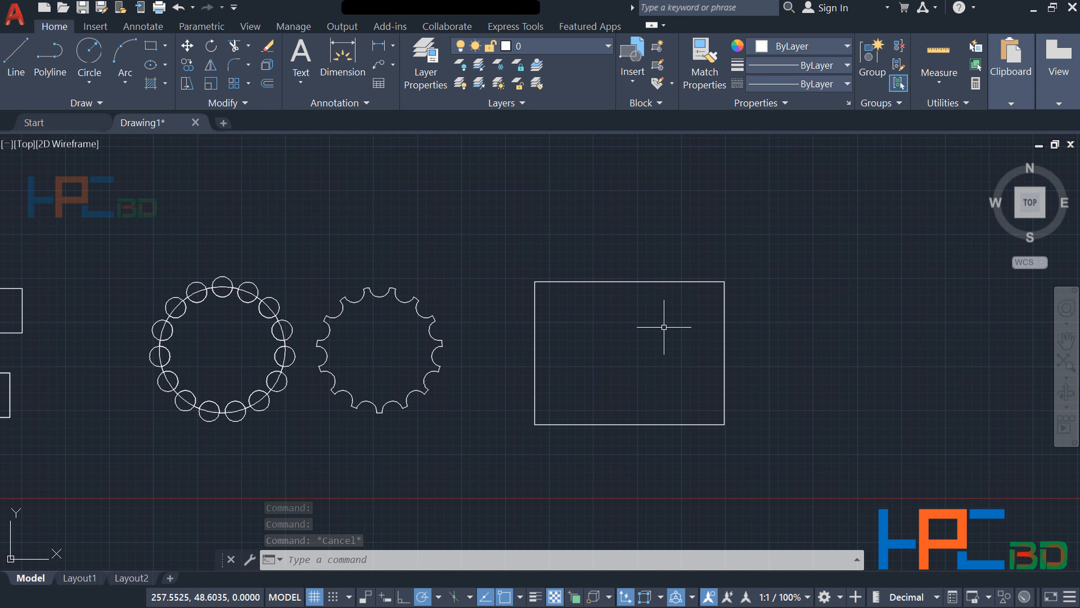
Convert the four separate lines of the large rectangle into a region with the Region command.
text(regi)
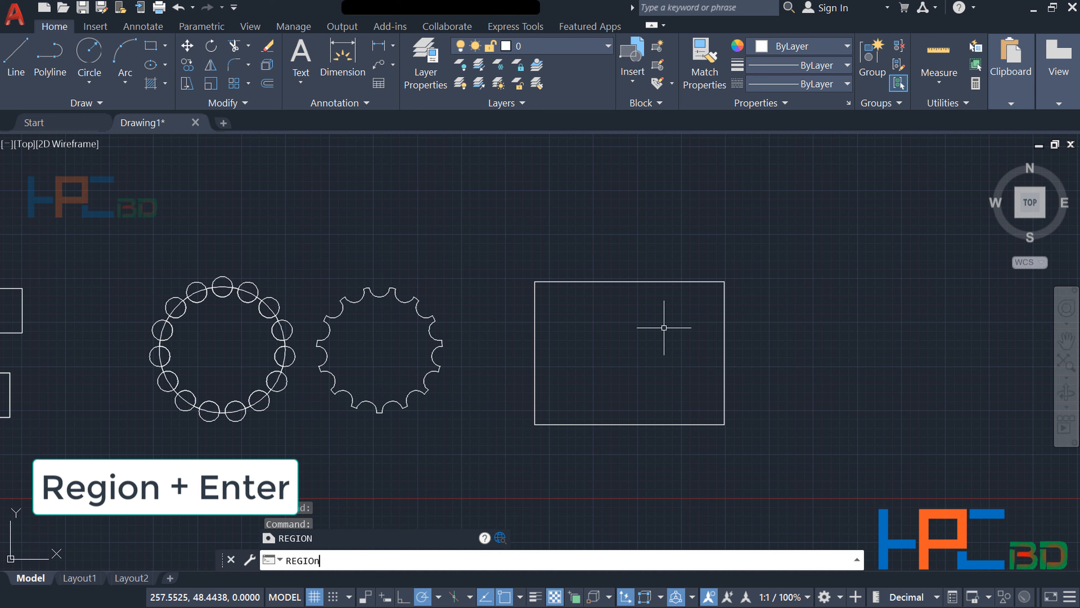
text(ON)
key(Return)
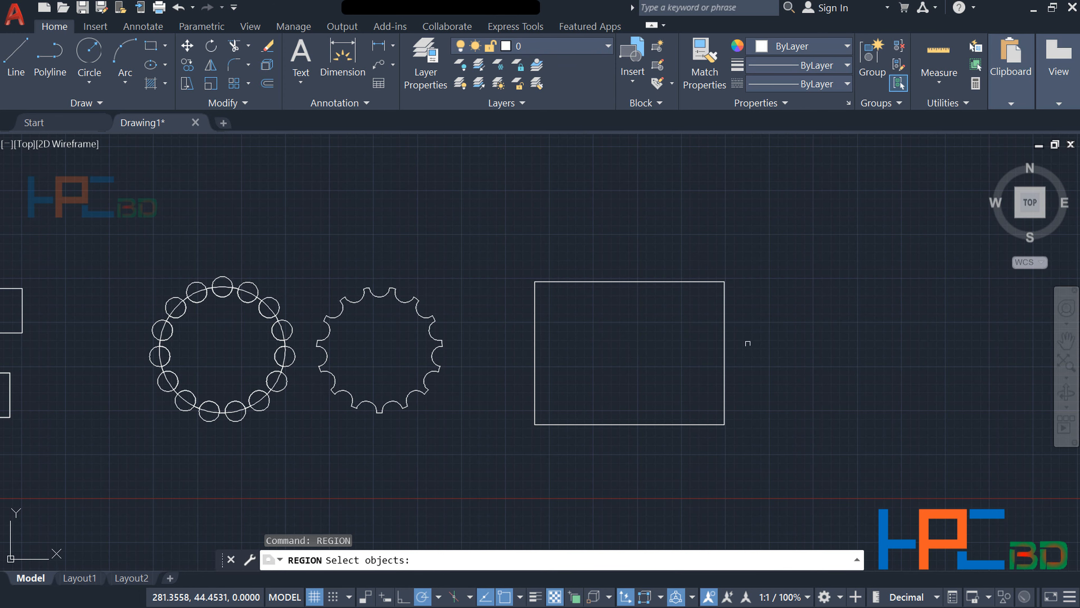
mouse_move(784, 437)
mouse_down()
mouse_move(665, 492)
mouse_move(553, 459)
mouse_move(486, 407)
mouse_move(524, 236)
mouse_move(738, 204)
mouse_move(771, 209)
mouse_move(768, 219)
mouse_up()
key(Return)
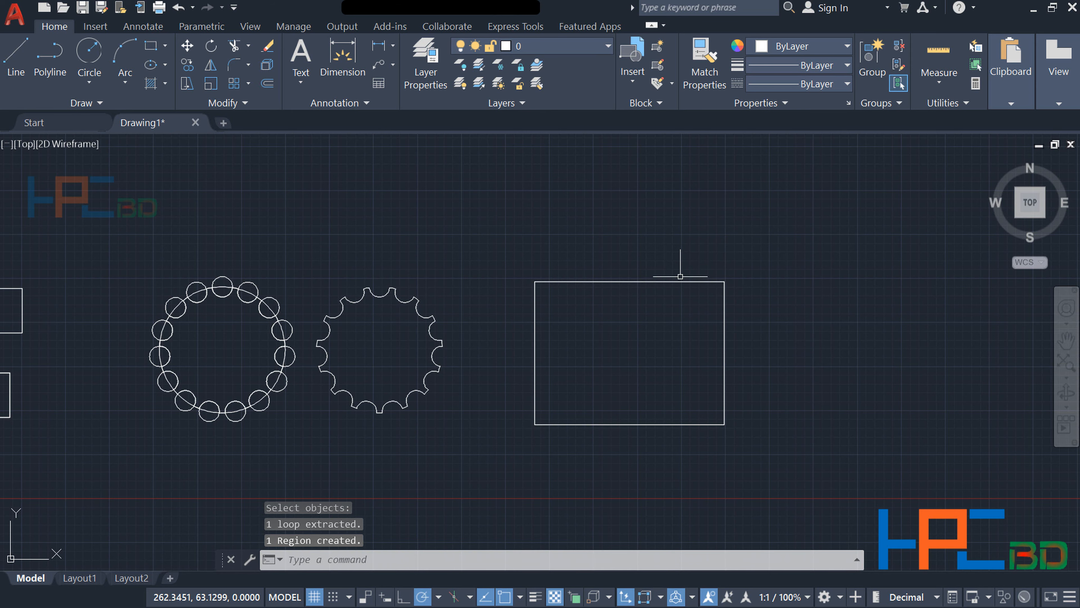
Check the object type of the large rectangle, select it to verify that it is one object, and clear the selection.
mouse_move(678, 281)
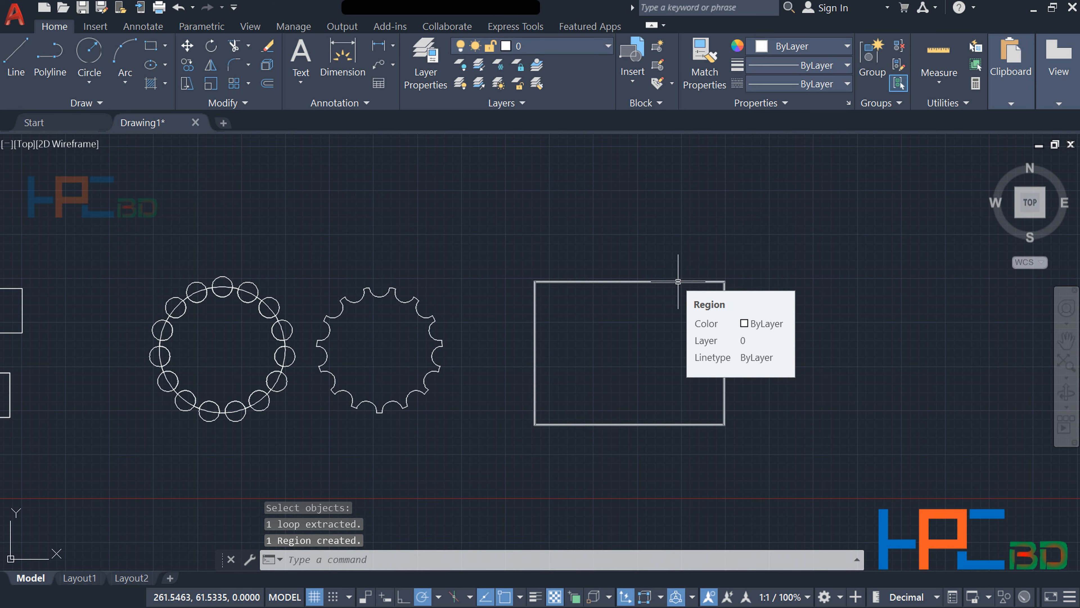
click(663, 281)
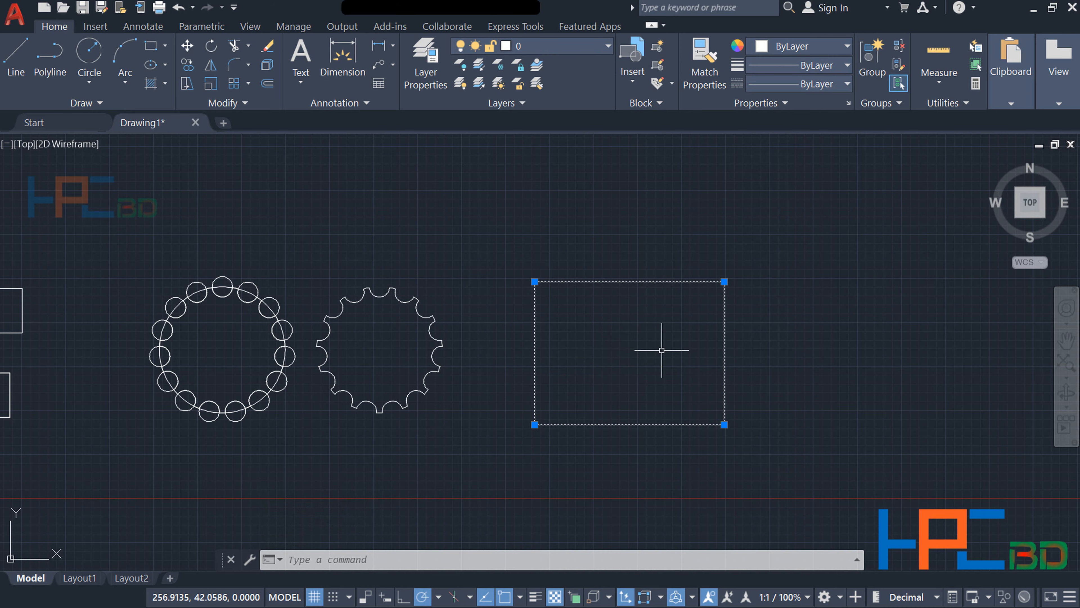
key(Escape)
click(766, 433)
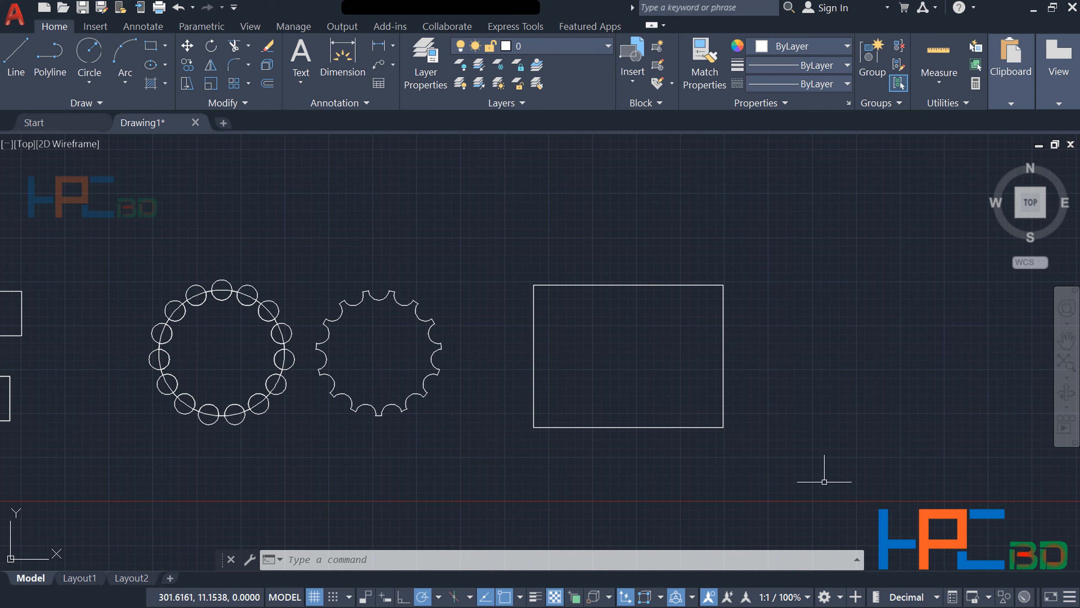
Switch to the 3D Basics workspace and set the viewport to the SW Isometric view.
click(824, 597)
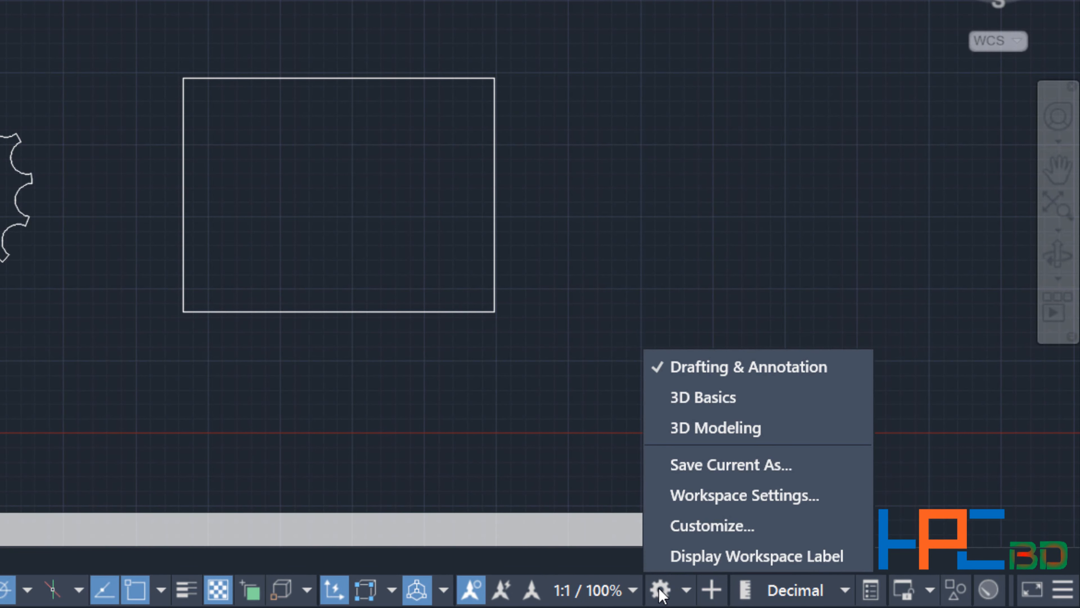
click(698, 398)
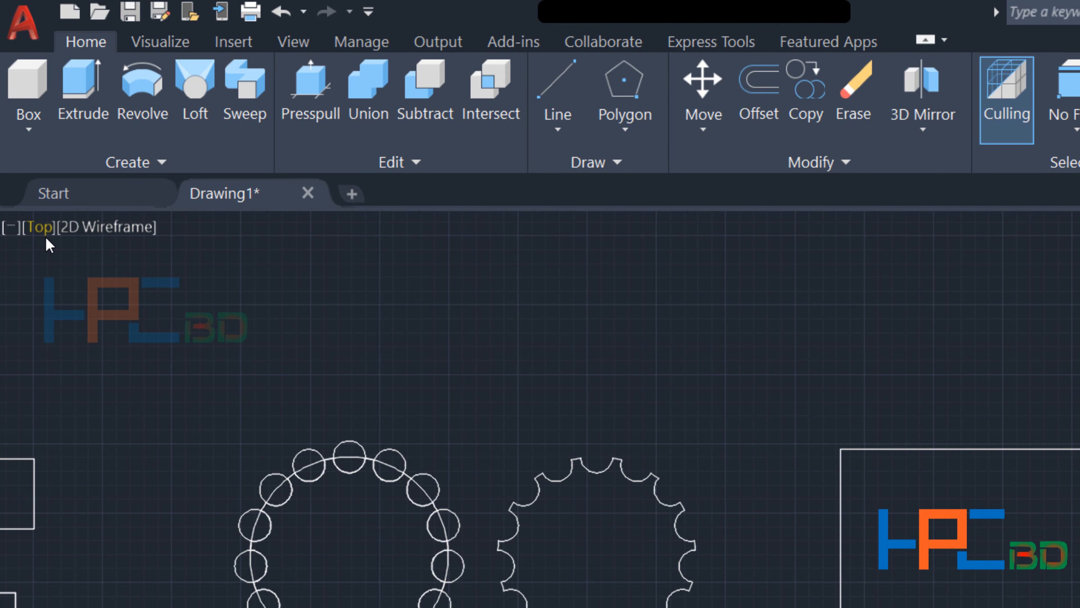
click(38, 228)
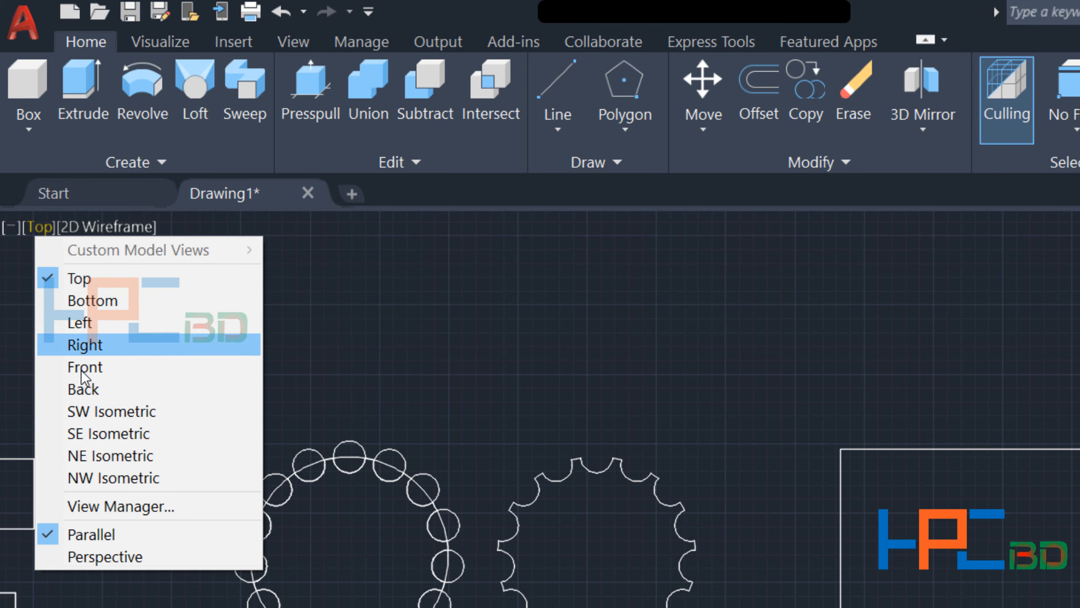
click(107, 411)
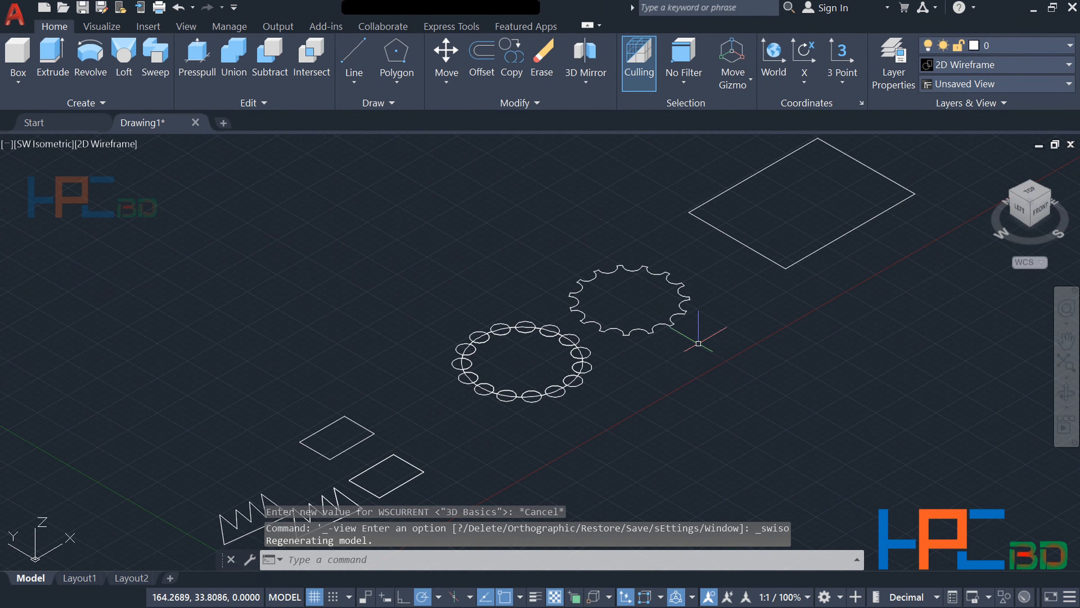
Change the visual style from an oblique 3D viewpoint to Conceptual to show the rectangular region as a surface.
click(1067, 391)
drag(925, 365, 749, 366)
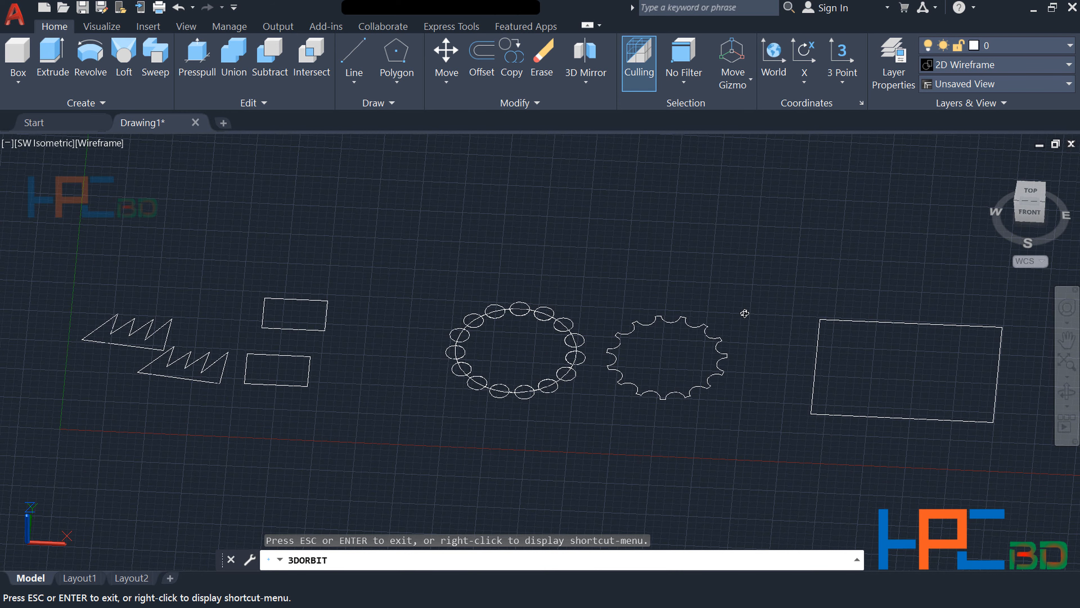
drag(778, 314, 771, 267)
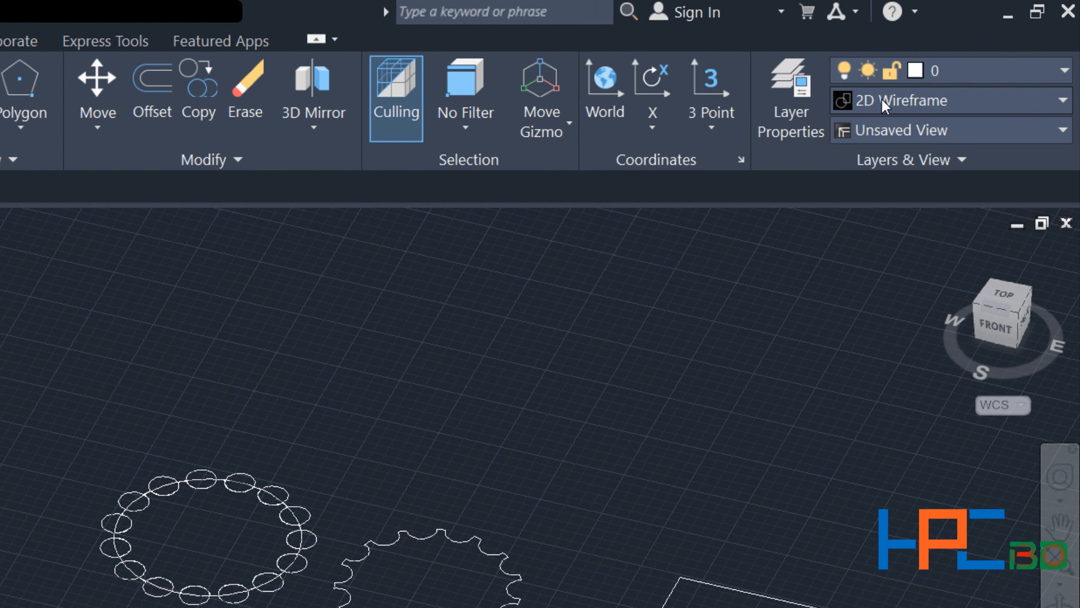
click(895, 102)
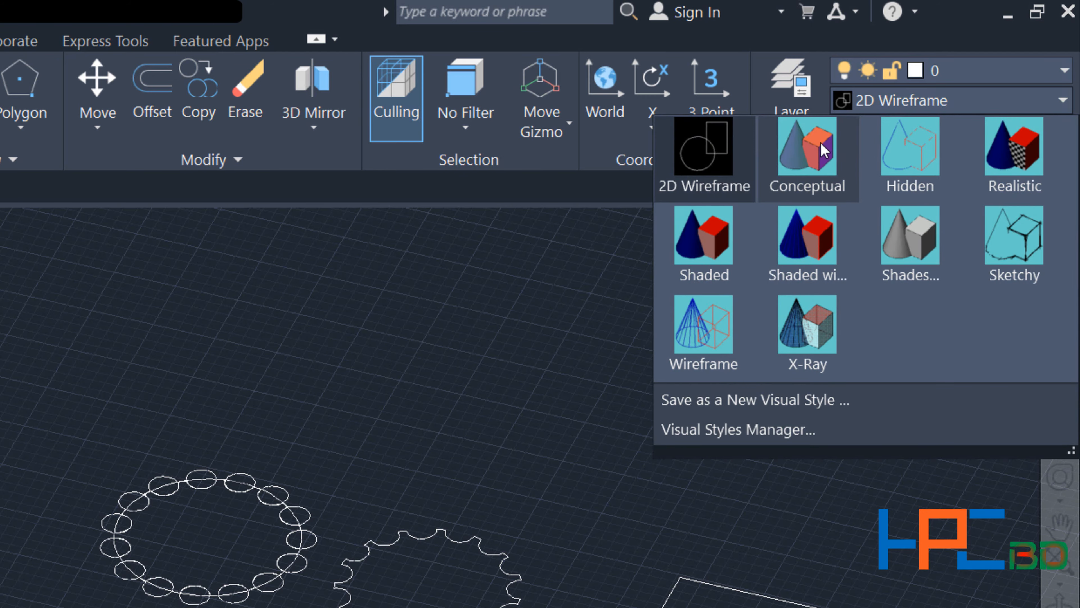
click(827, 149)
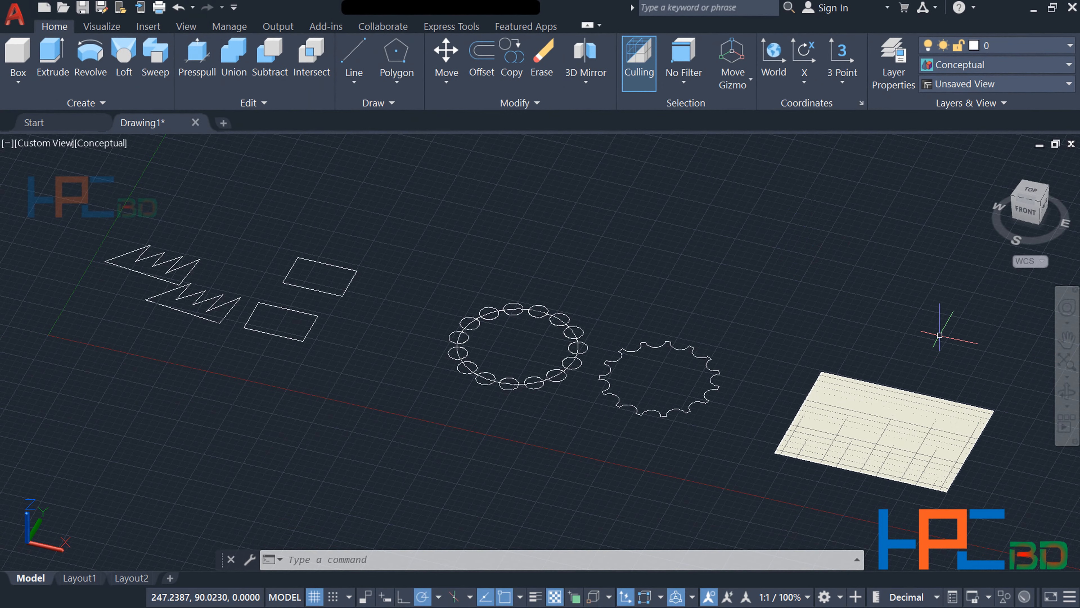
Return the viewport from the custom 3D view to the Top view.
mouse_move(911, 379)
middle_down()
mouse_move(742, 287)
mouse_move(768, 339)
middle_up()
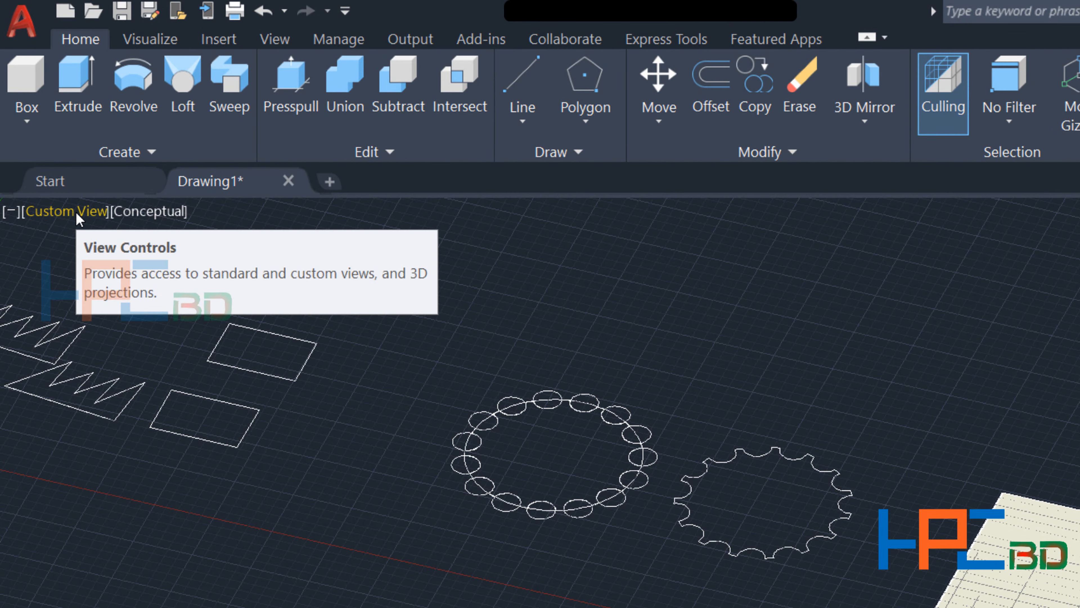
click(79, 213)
click(113, 261)
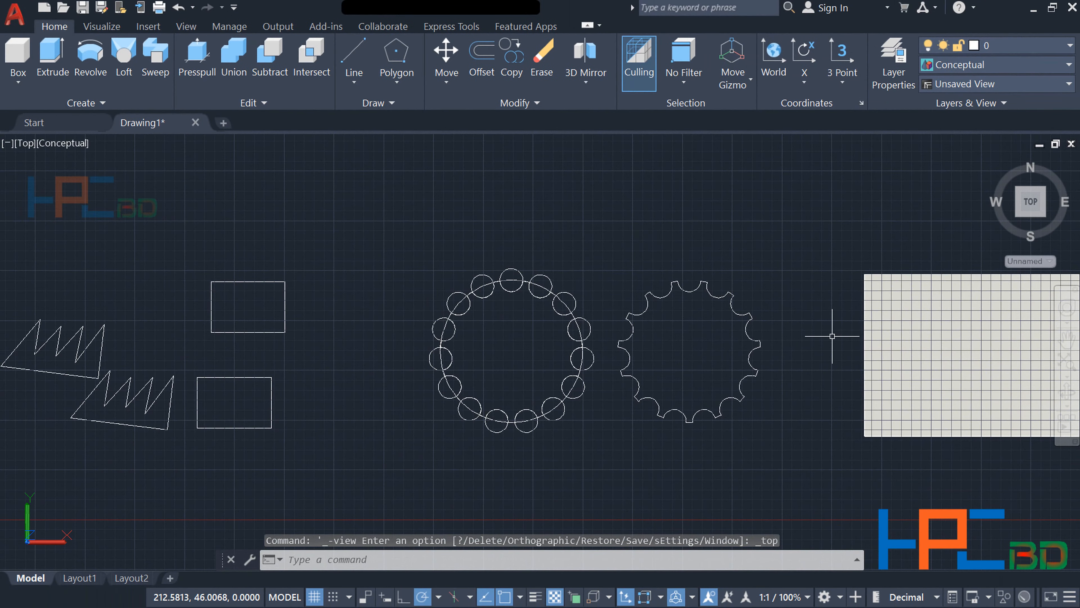
Draw a chain of five crossing line segments in the empty area beside the shaded rectangle, leaving the figure open.
middle_drag(834, 353, 709, 359)
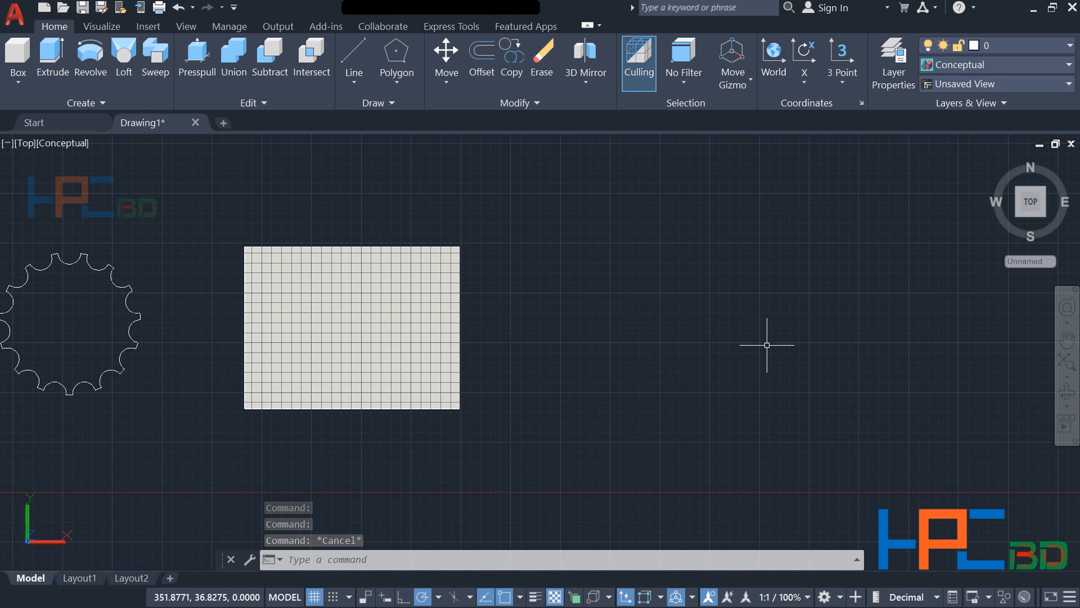
text(l)
key(Return)
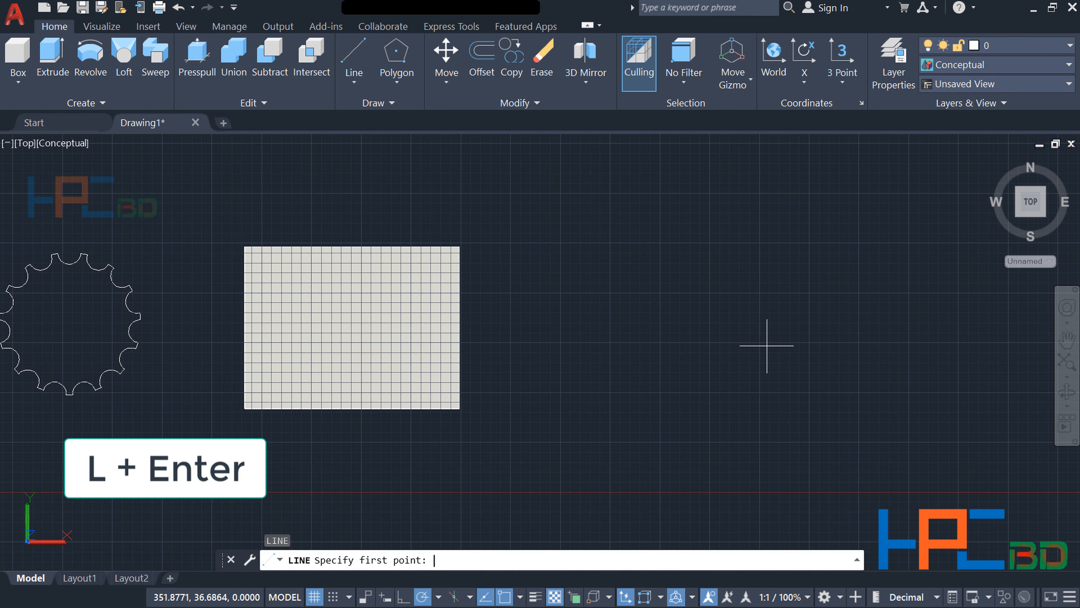
click(595, 341)
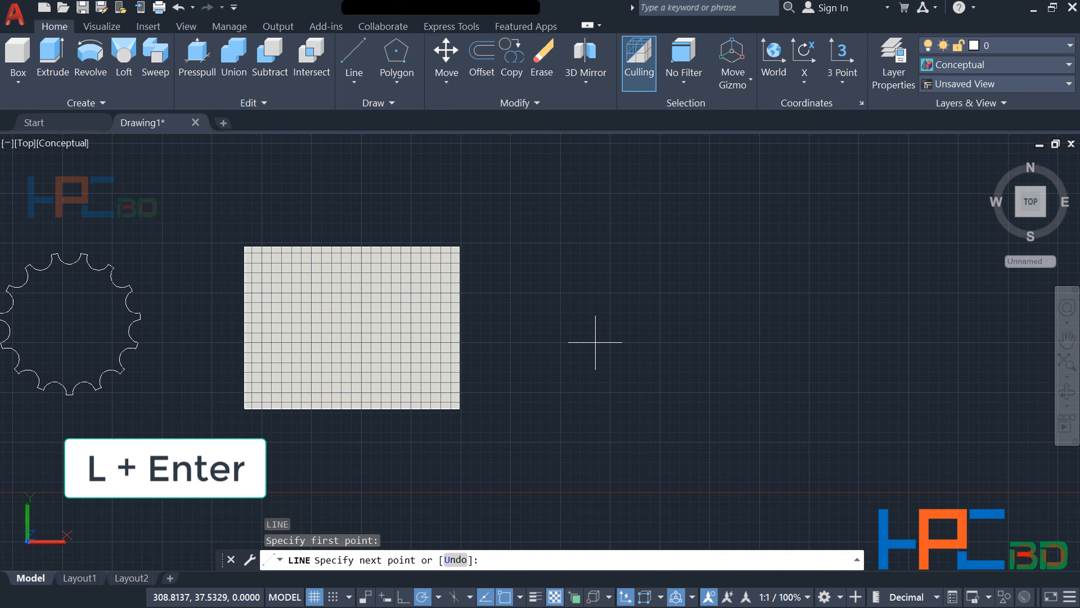
click(786, 202)
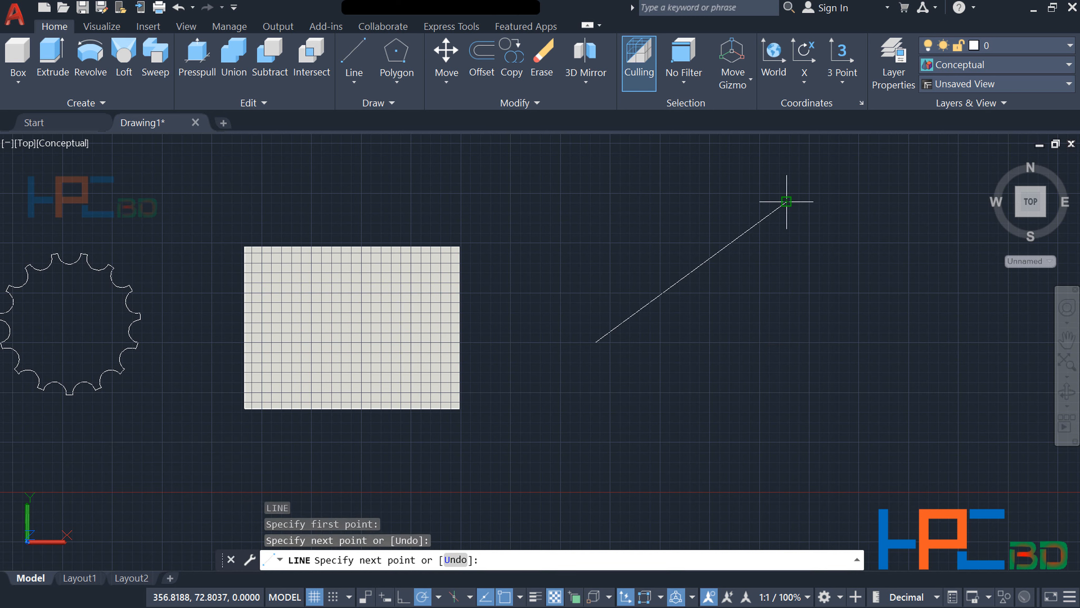
click(675, 502)
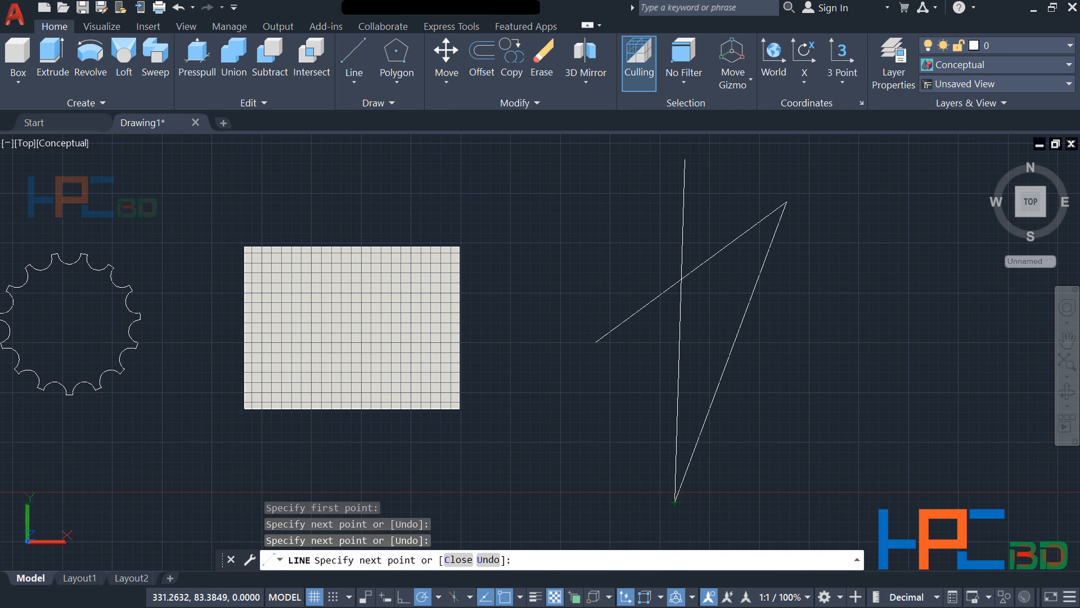
click(684, 160)
click(877, 361)
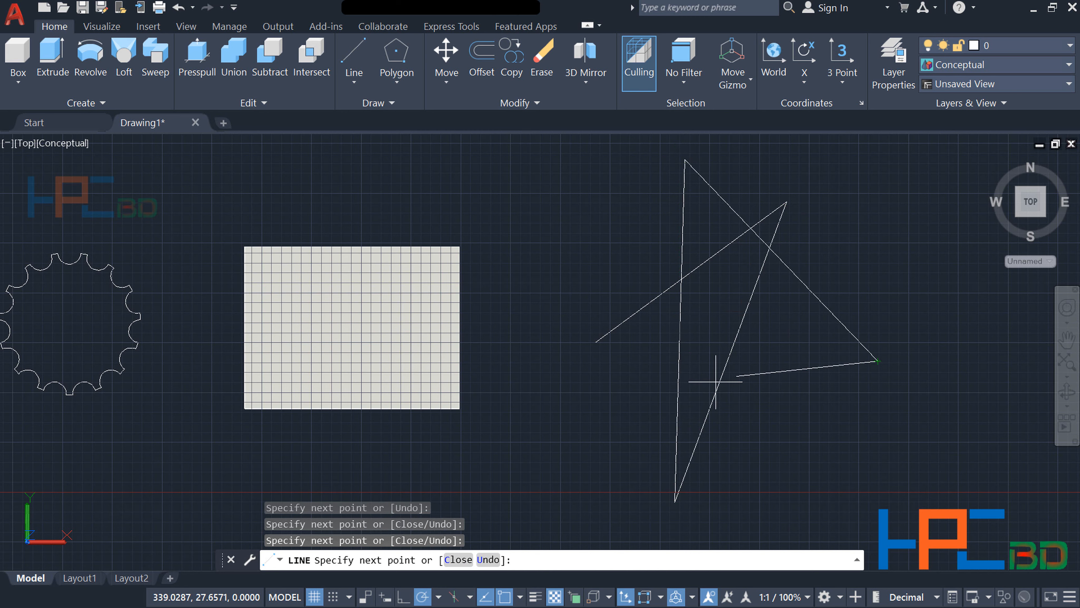
click(555, 415)
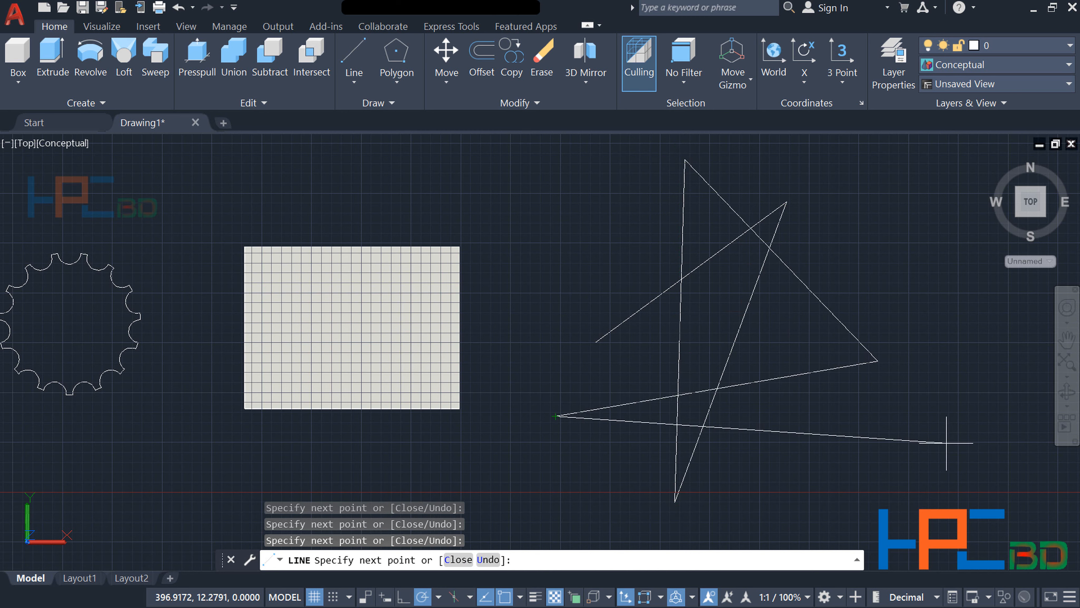
key(Escape)
Create a polyline boundary by picking a point inside the triangular area enclosed by the crossing lines on their right-hand side.
mouse_move(901, 442)
middle_down()
mouse_move(750, 444)
mouse_move(766, 444)
middle_up()
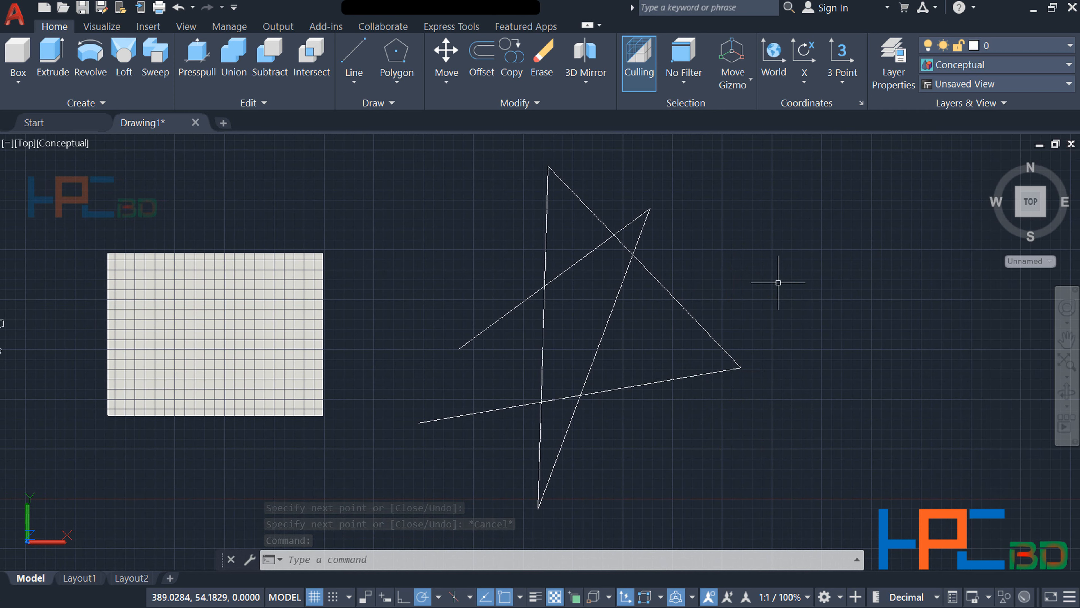
text(bo)
key(Return)
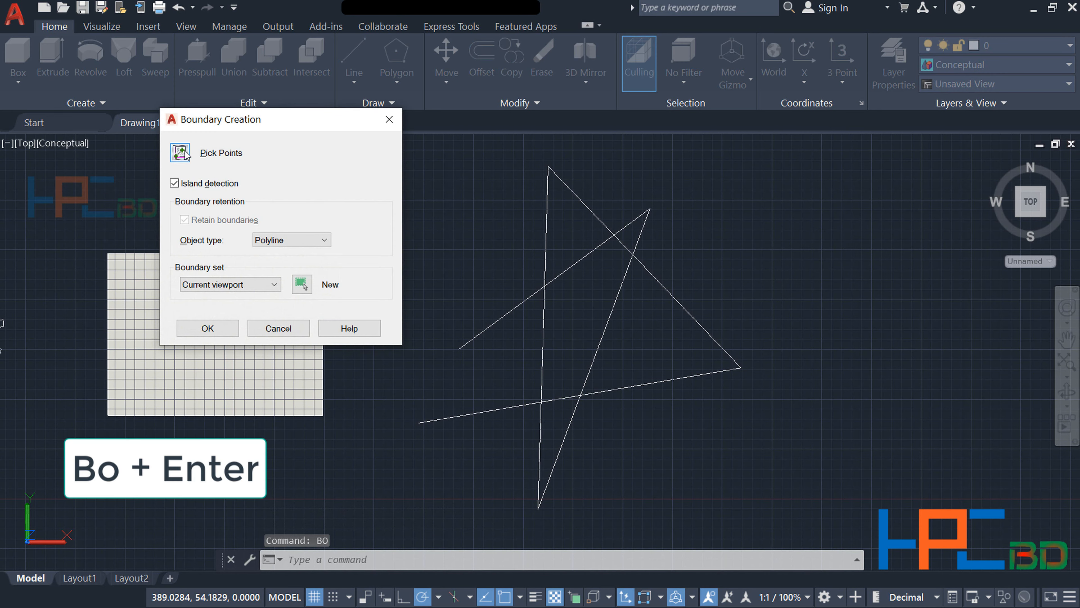
click(181, 153)
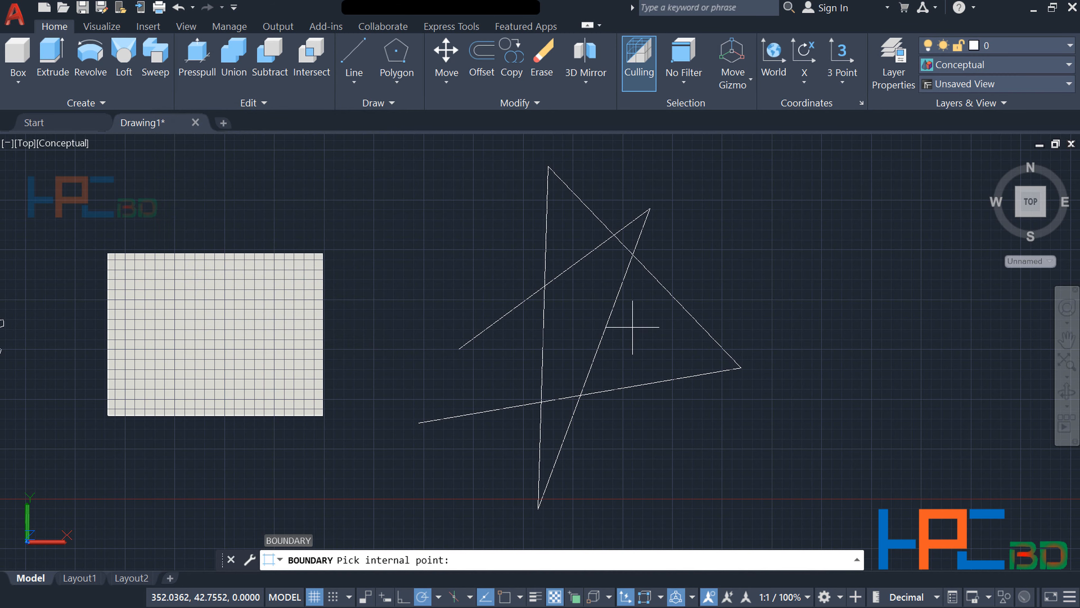
click(647, 331)
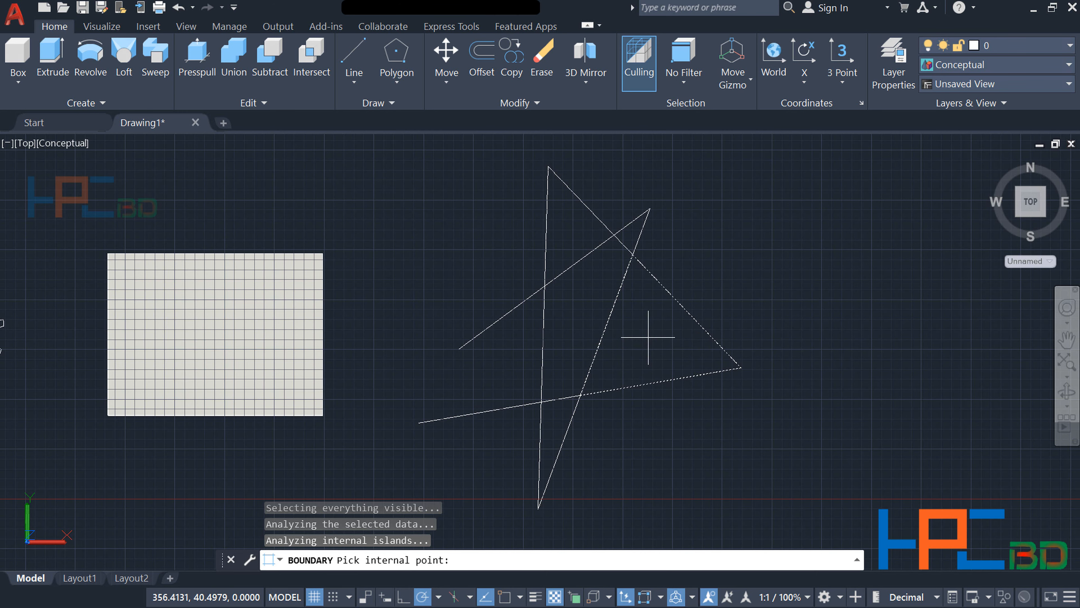
key(Return)
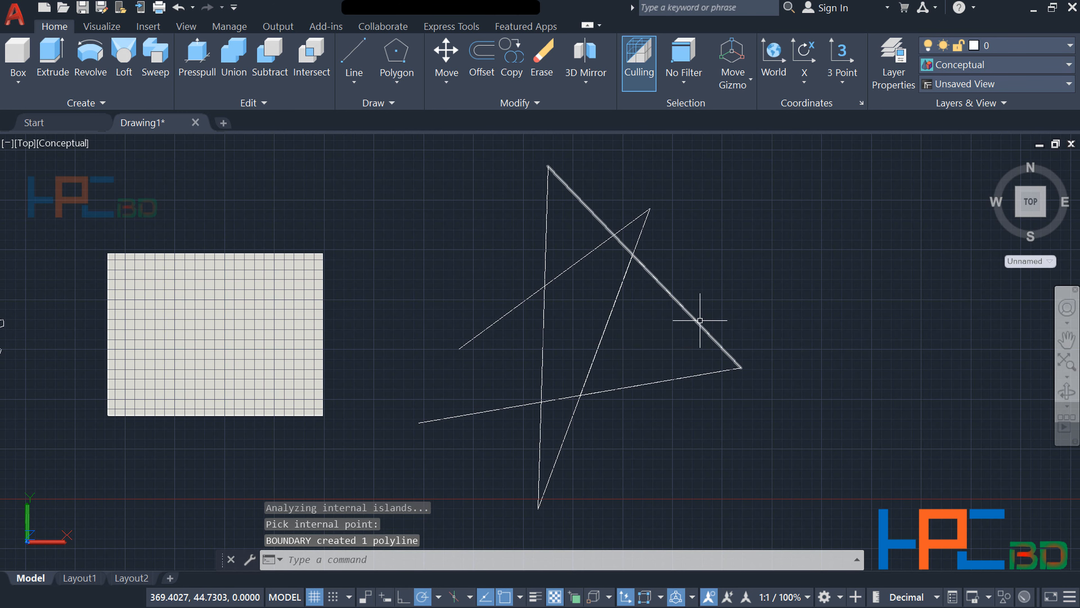
Select the triangular boundary polyline to check that it is one closed object, and clear the selection.
click(702, 322)
click(706, 331)
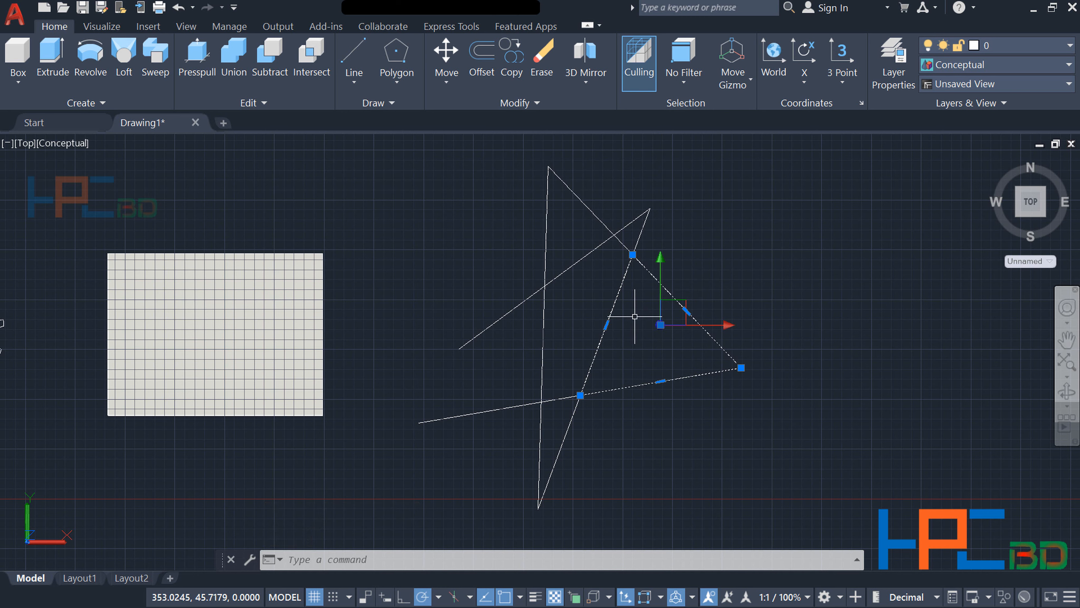
key(Escape)
key(Escape)
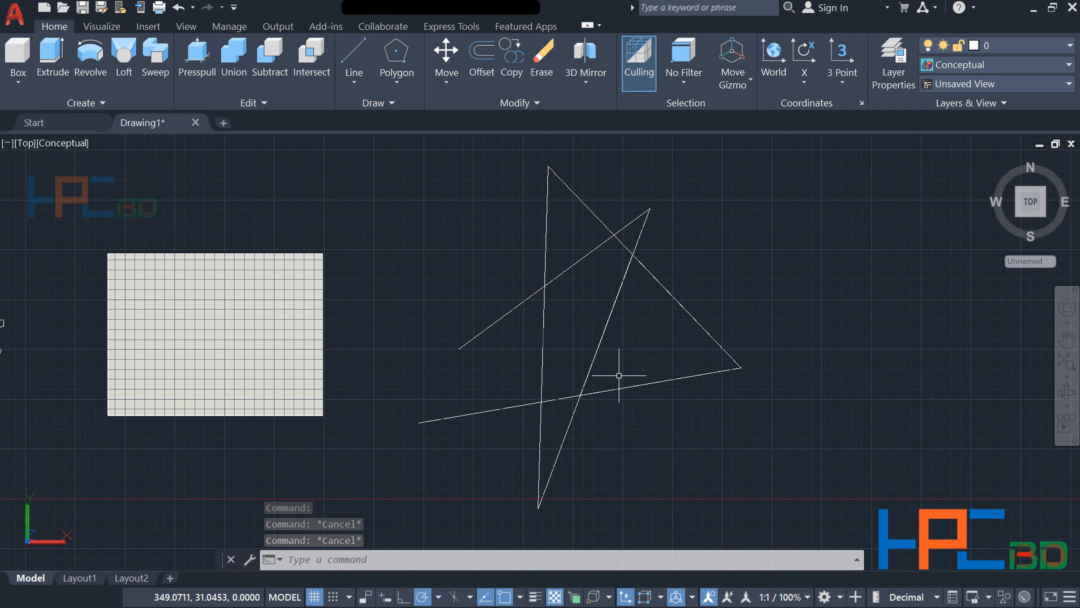
click(610, 391)
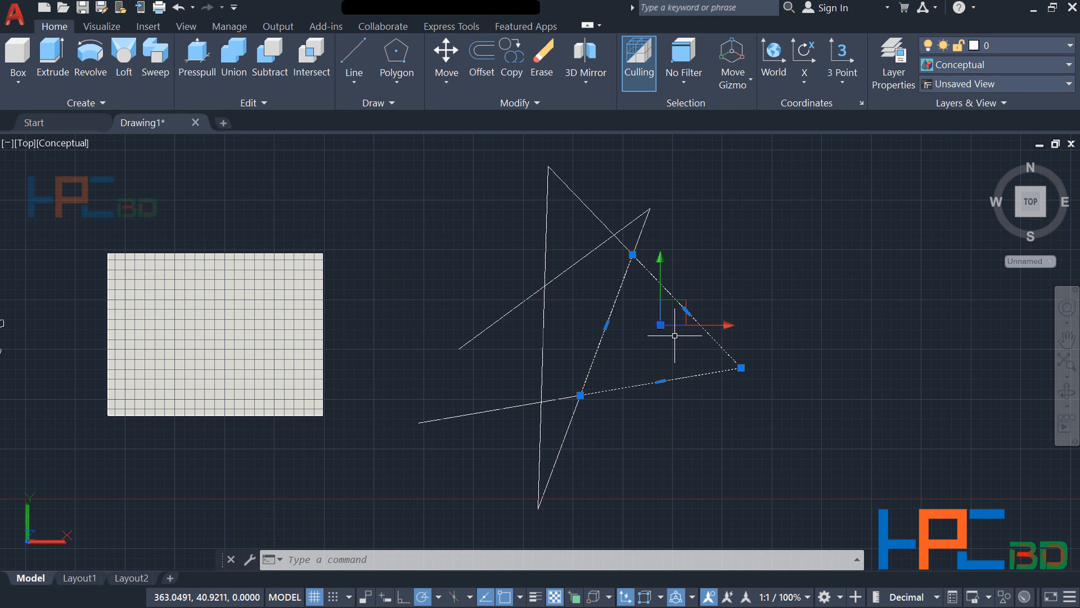
key(Escape)
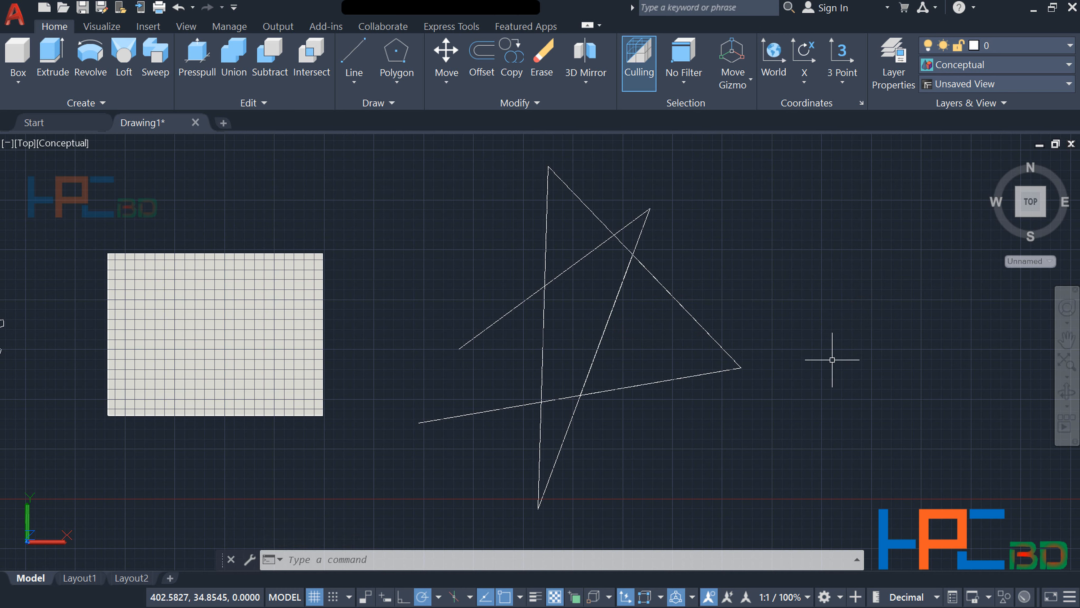
Run the Region command on all the crossing lines together with the triangular boundary polyline.
text(REg)
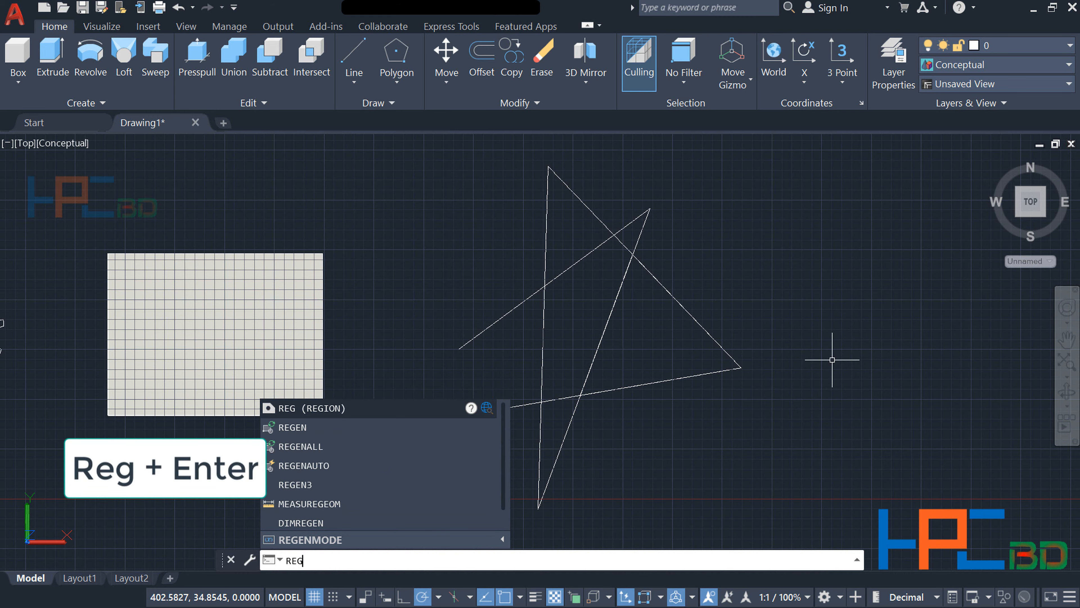
key(Return)
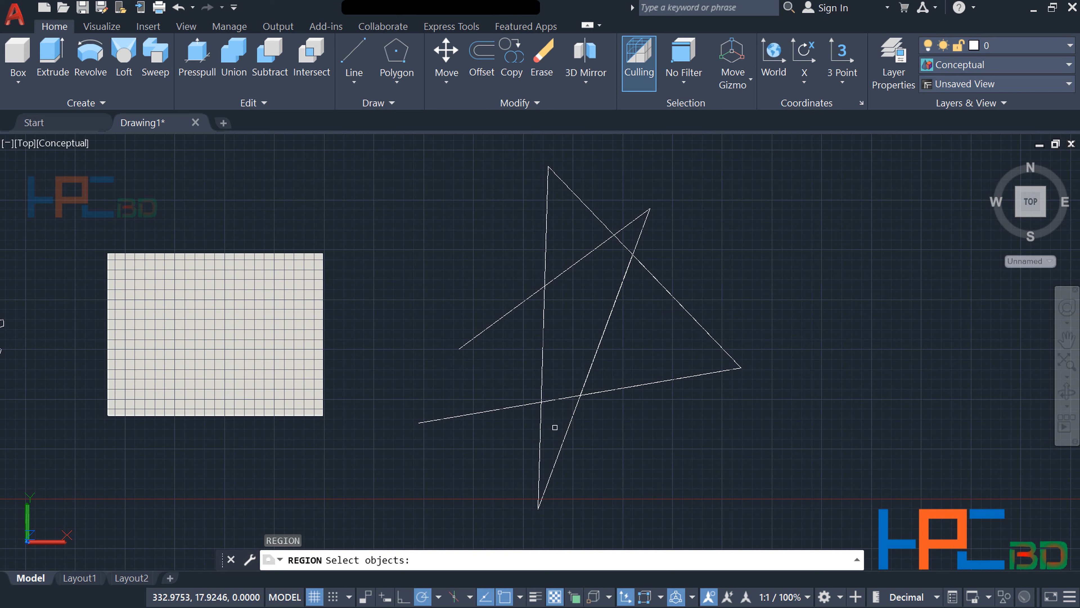
mouse_move(613, 429)
mouse_down()
mouse_move(550, 473)
mouse_move(432, 367)
mouse_up()
mouse_move(475, 245)
mouse_down()
mouse_move(589, 170)
mouse_move(716, 314)
mouse_move(742, 511)
mouse_up()
mouse_move(756, 461)
mouse_down()
mouse_move(632, 494)
mouse_move(545, 499)
mouse_move(410, 364)
mouse_move(549, 165)
mouse_move(711, 147)
mouse_move(771, 202)
mouse_up()
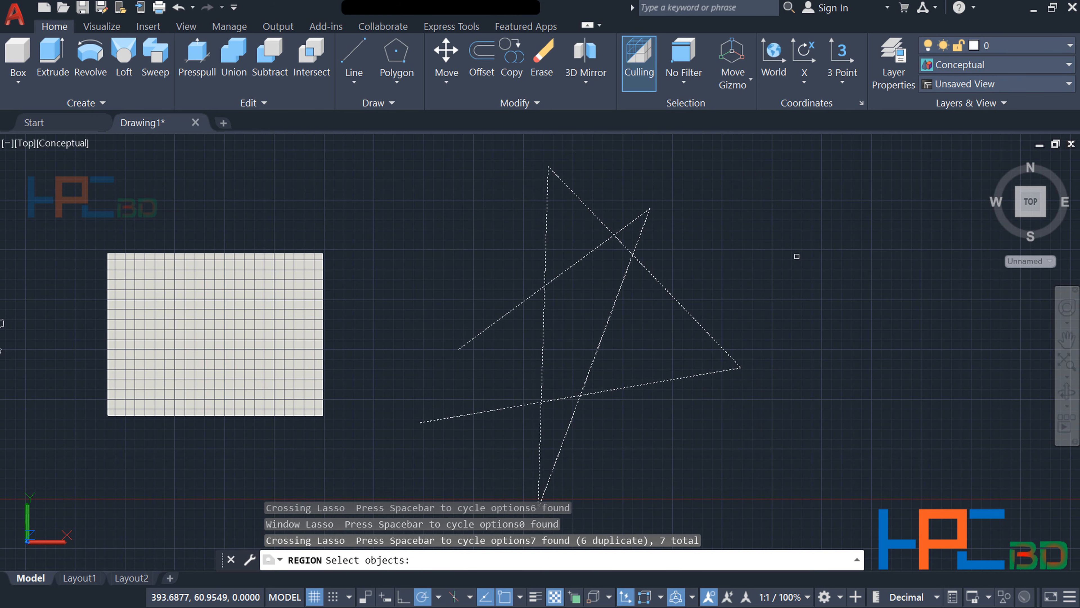
key(Return)
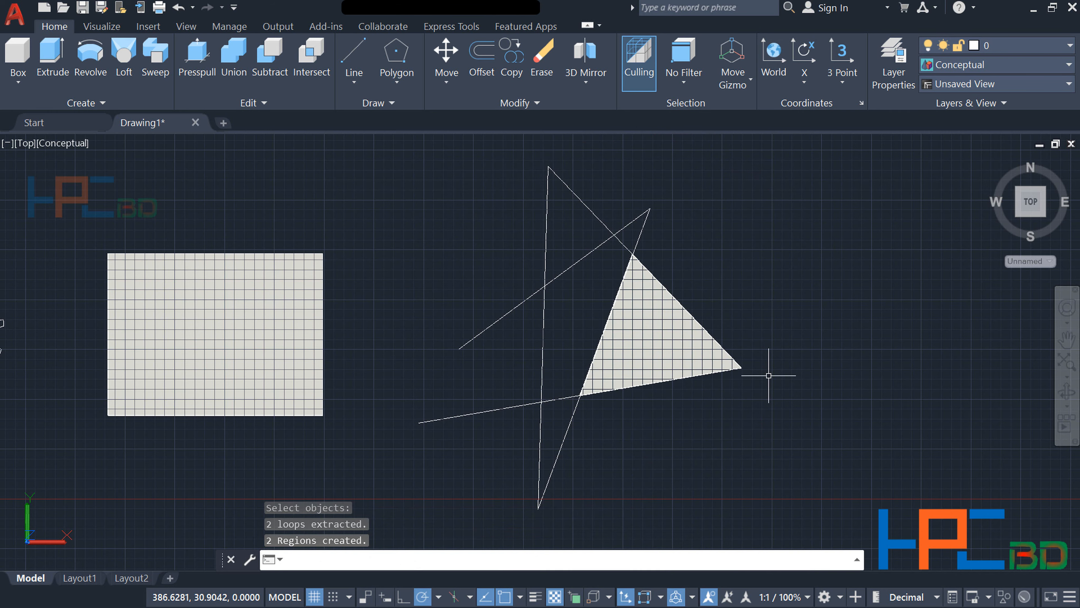